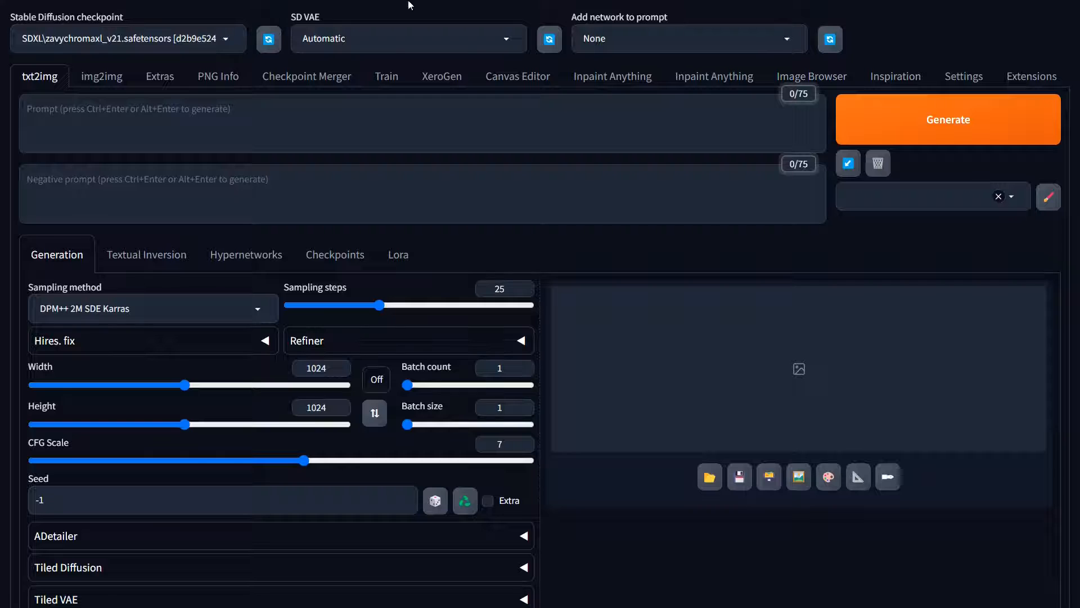
Enter the prompt "intricate digital illustration of a cute puppy playing in a playroom with toys" and select the "0 – N:Prime Negative" style.
left_click(351, 111)
type("intricate digital illustration of a cute puppy playing in a playroom with toys")
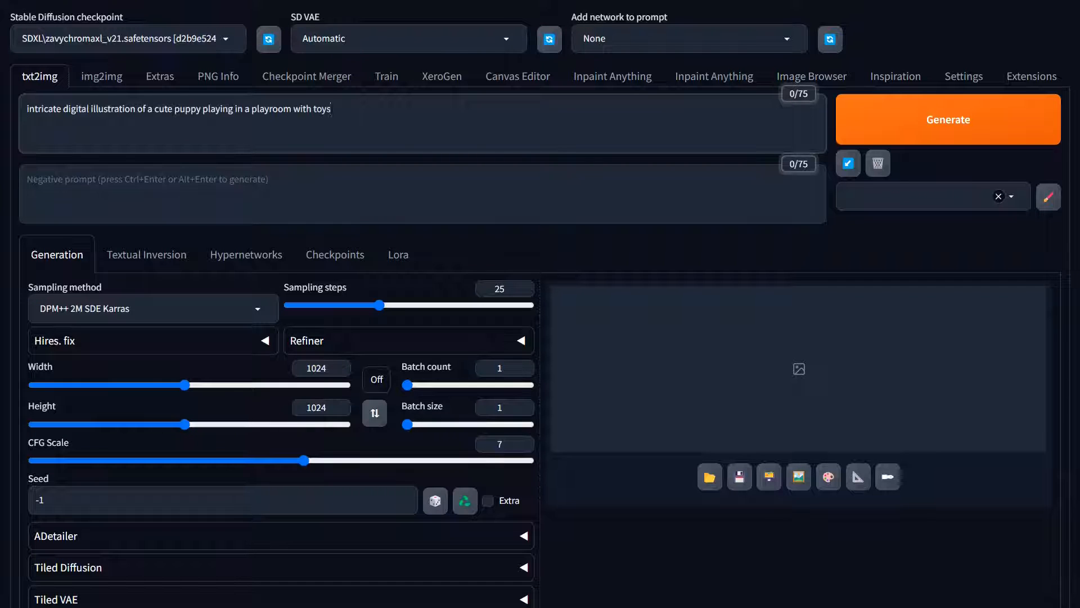
left_click(900, 197)
left_click(900, 218)
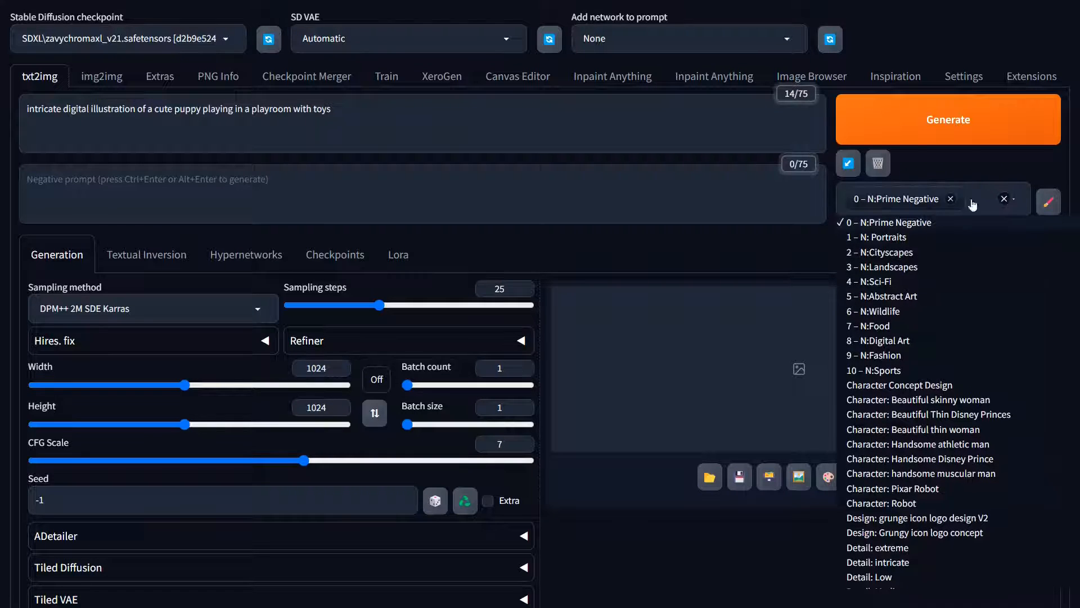
left_click(934, 115)
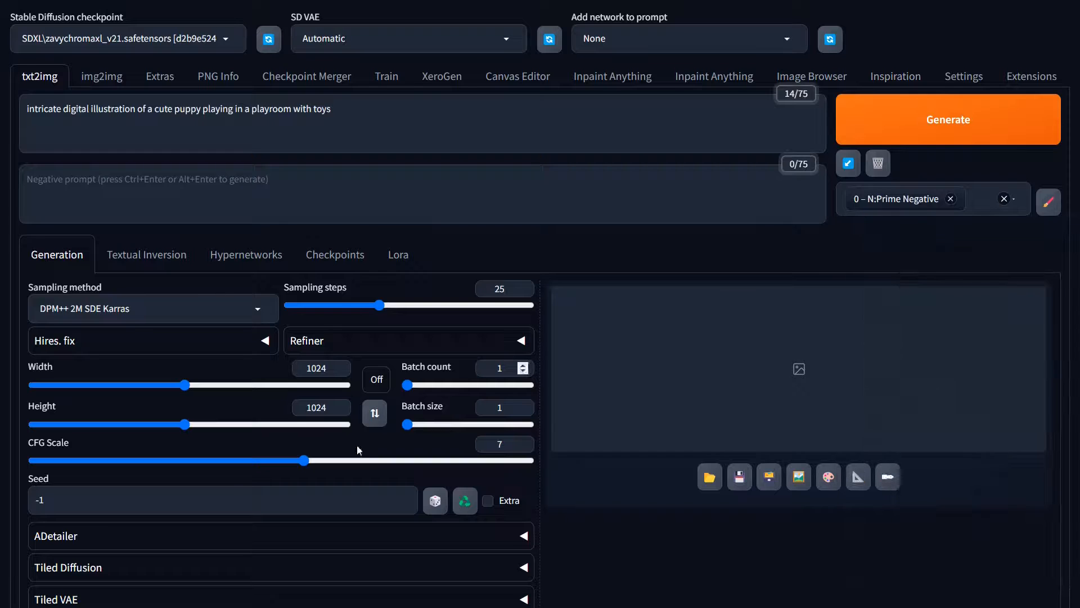
Set the Negative Prompt Weight to 0.15.
scroll(128, 474, "down", 4)
left_click(182, 454)
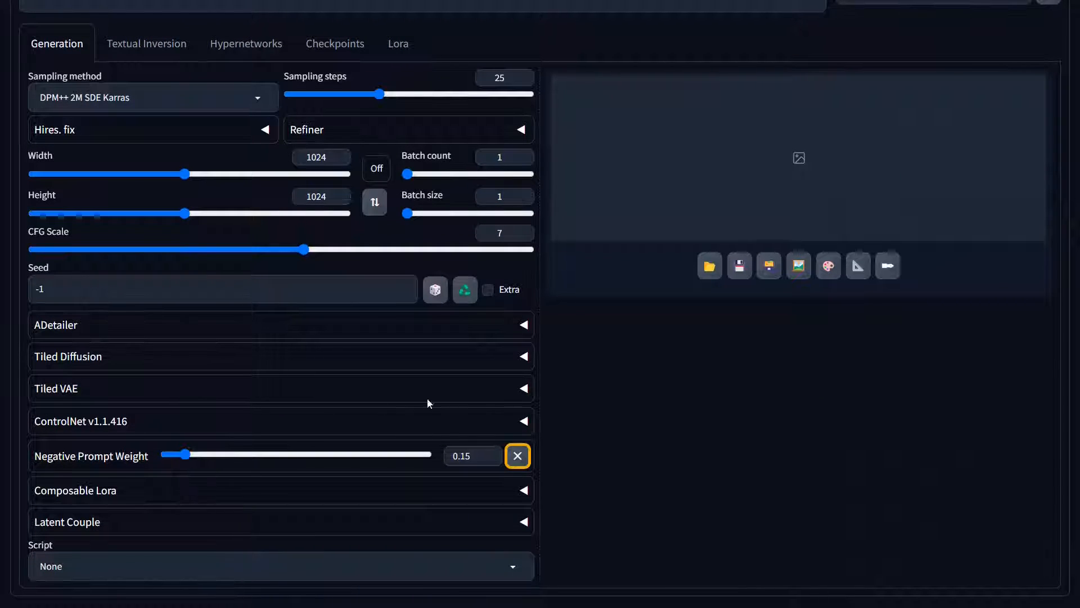
scroll(675, 458, "up", 4)
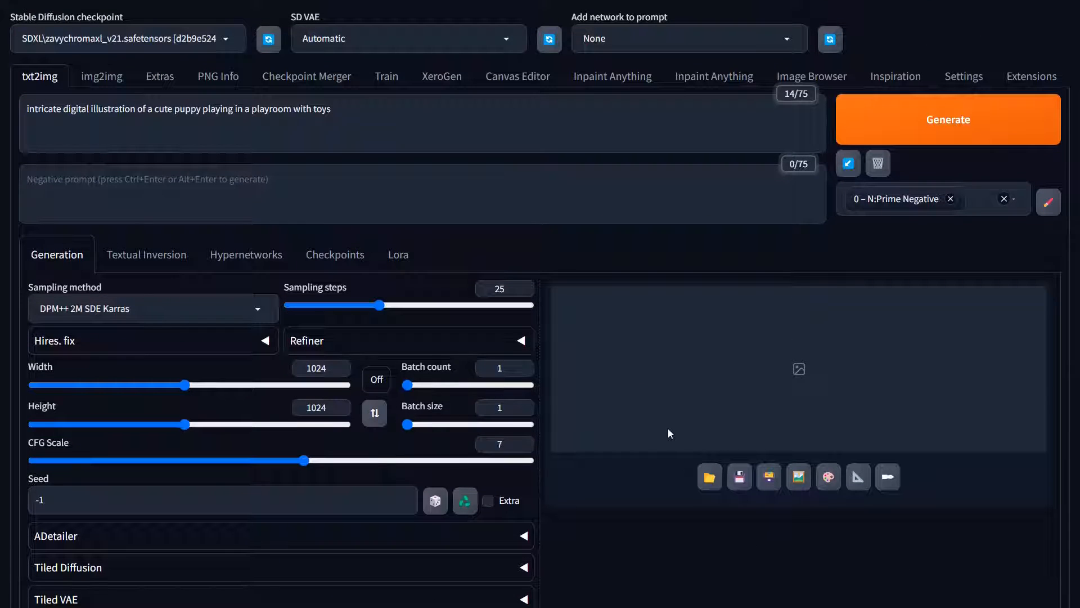
Set the aspect ratio to 5:4 and the batch size to 2, and generate the images.
left_click(374, 382)
left_click(376, 467)
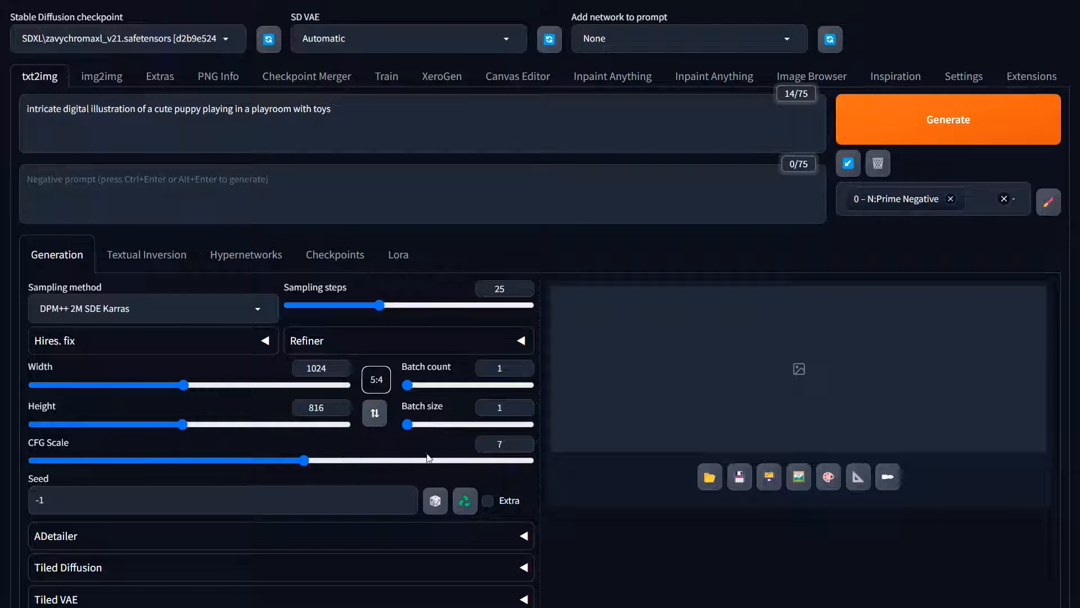
left_click_drag(407, 424, 448, 424)
left_click(911, 129)
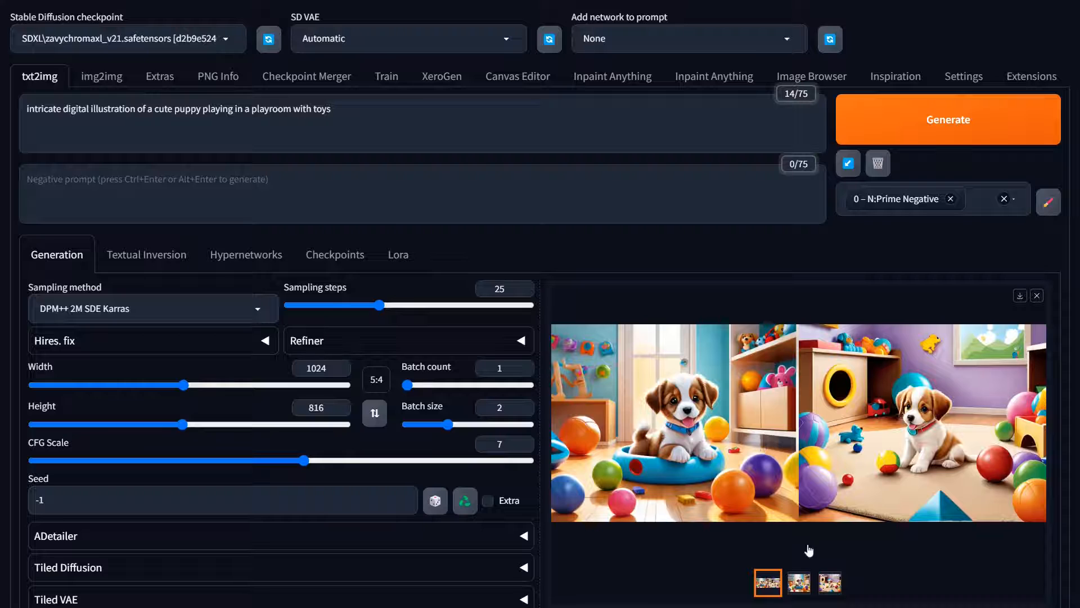
Select the generated image of the puppy in the blue toy ring and send it to inpainting.
left_click(799, 583)
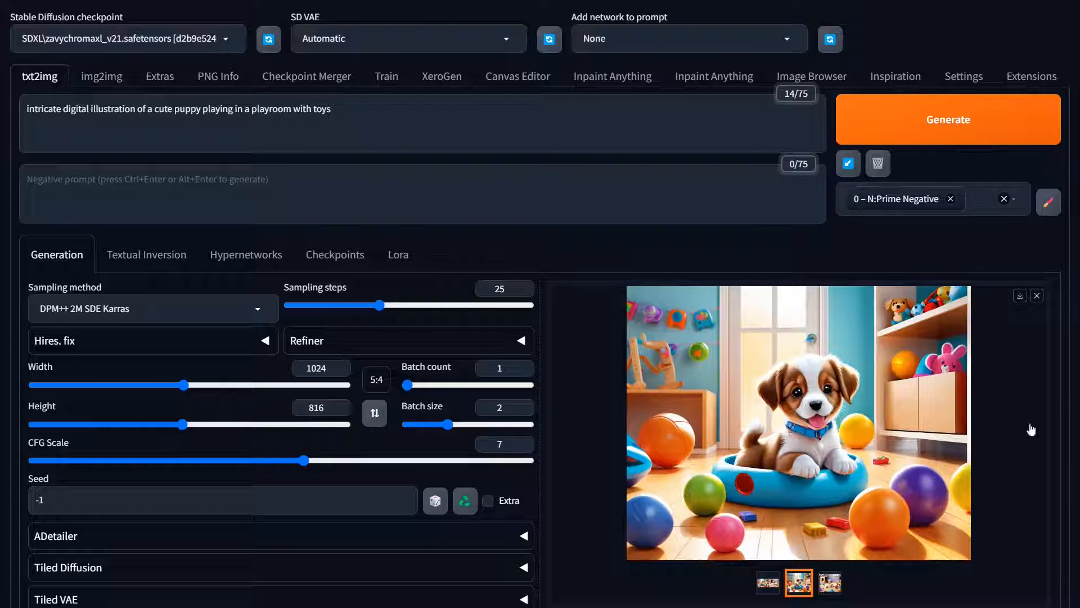
scroll(979, 471, "down", 3)
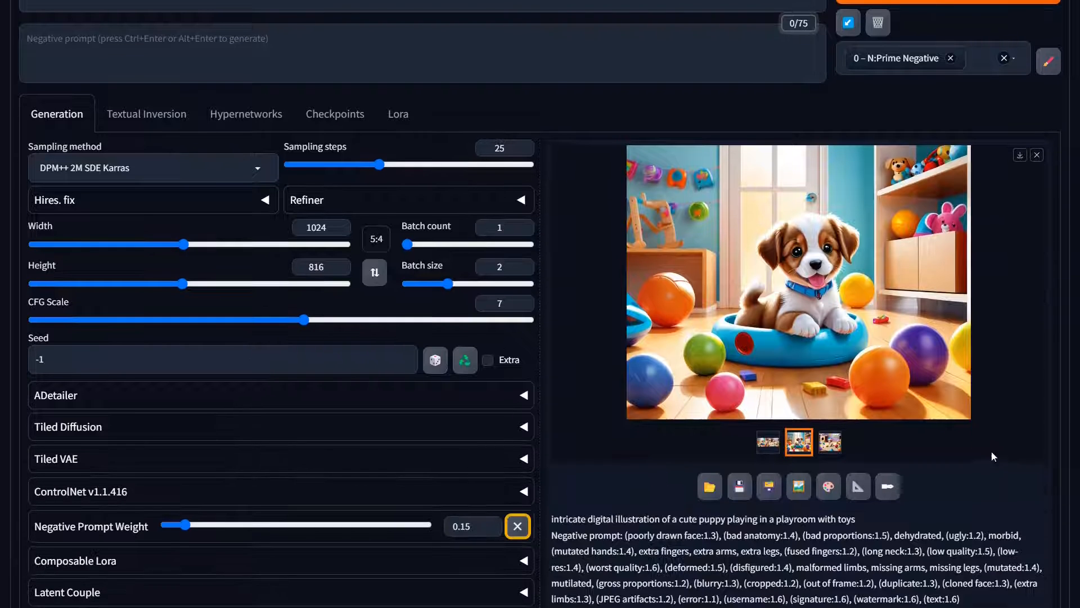
scroll(772, 355, "down", 1)
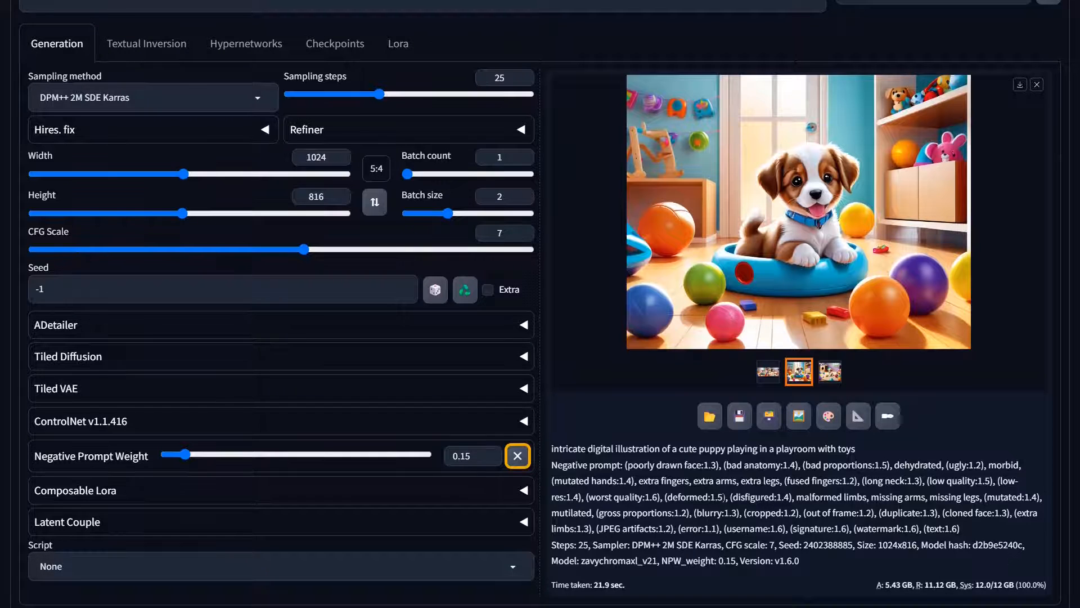
scroll(838, 468, "up", 3)
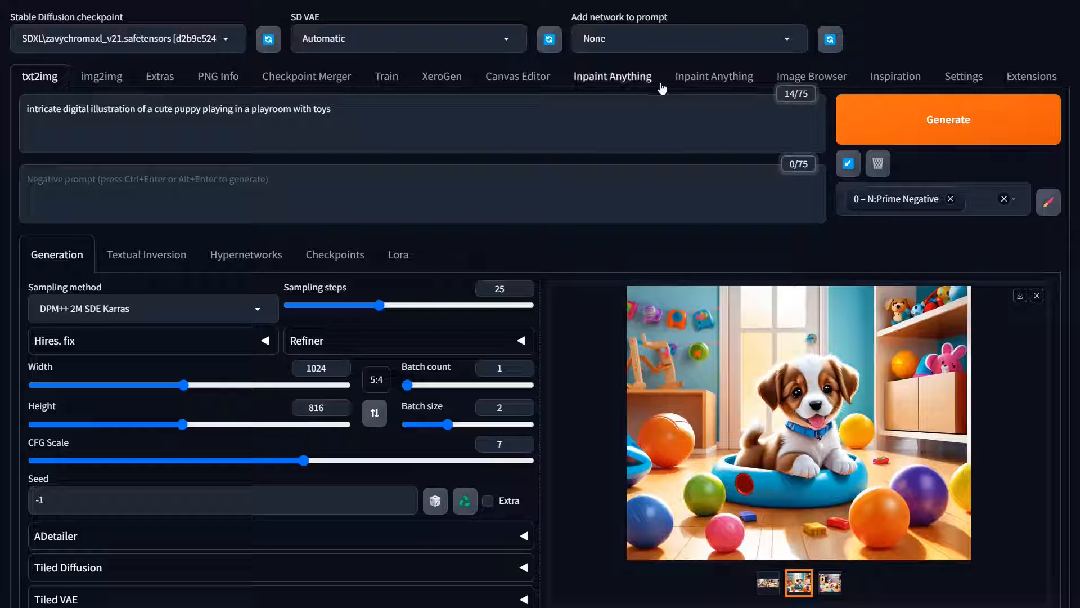
scroll(751, 224, "down", 4)
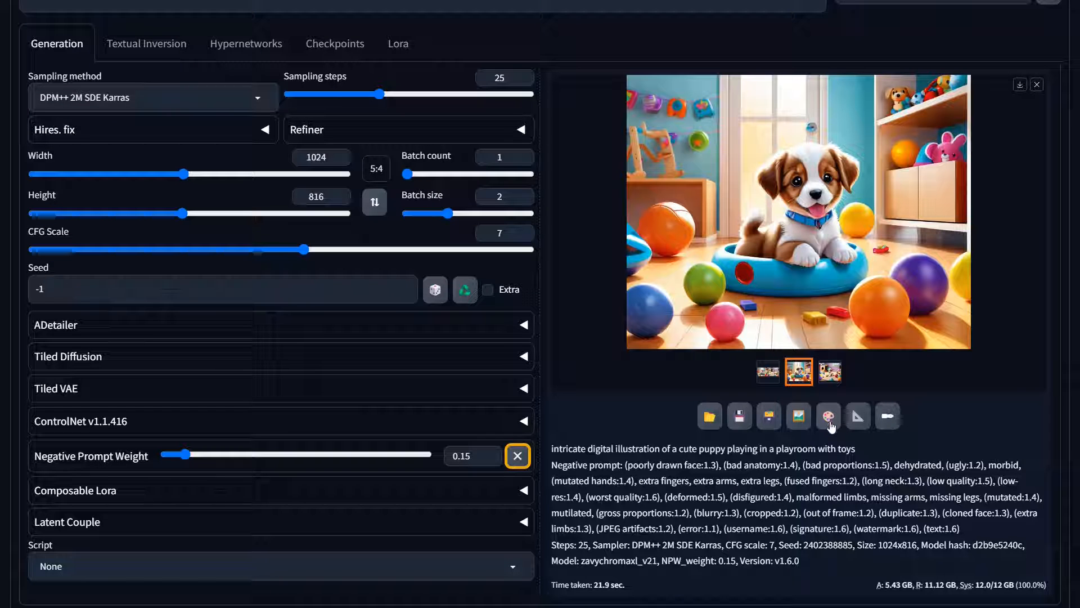
left_click(828, 422)
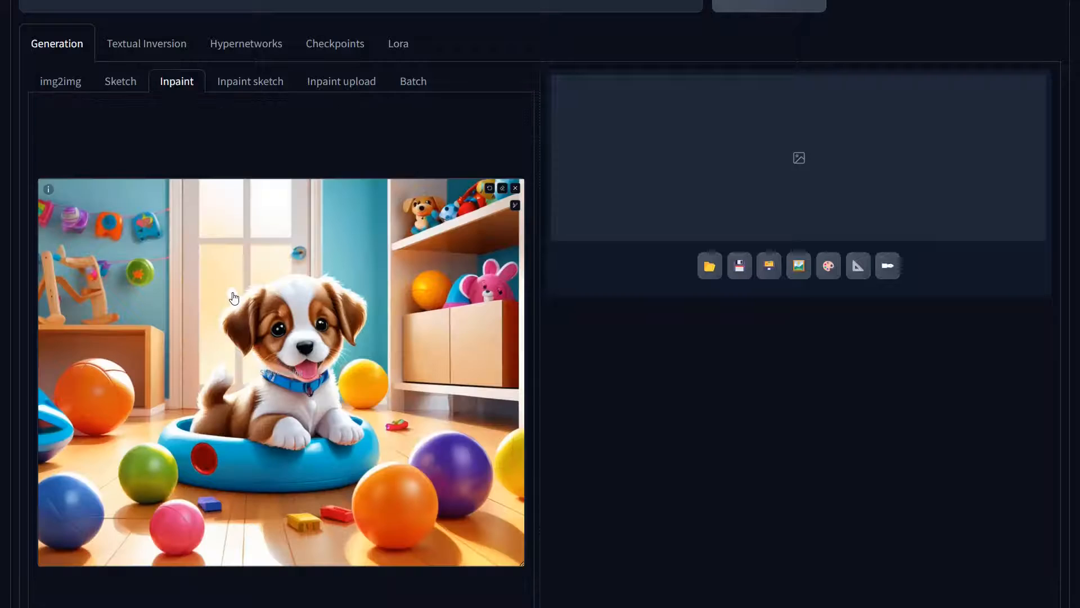
Examine the inpaint prompt, the loaded puppy image and the mask, sampling and resize settings.
scroll(234, 298, "up", 4)
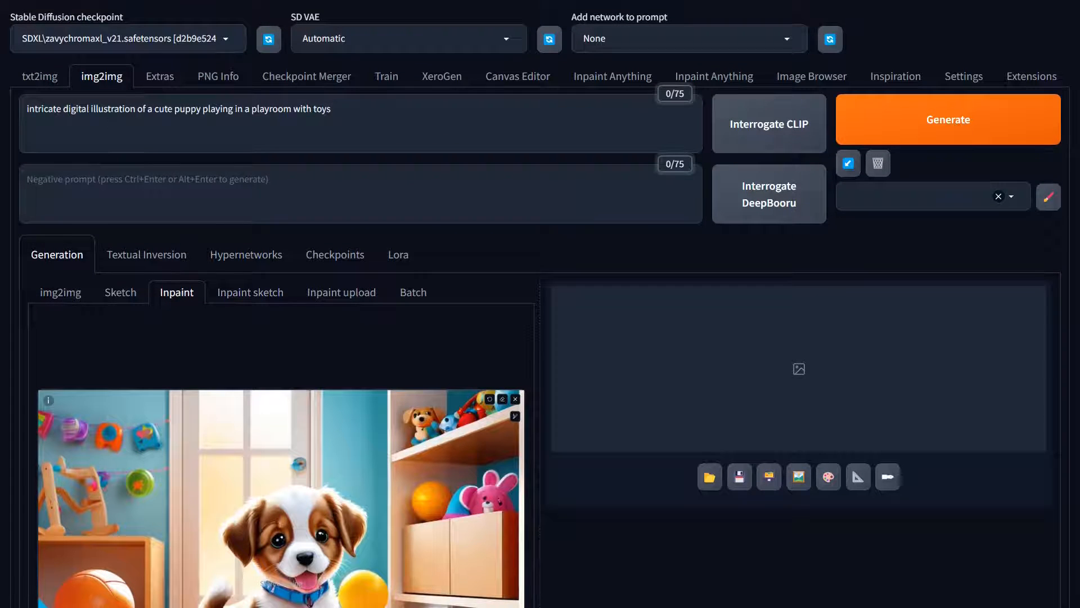
scroll(484, 360, "down", 12)
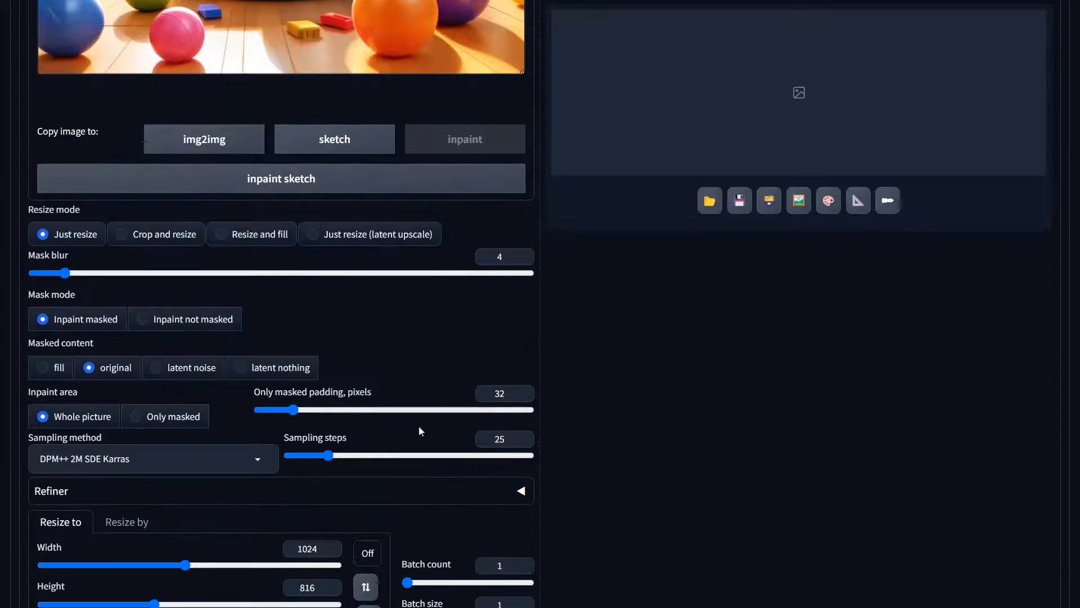
scroll(362, 509, "down", 2)
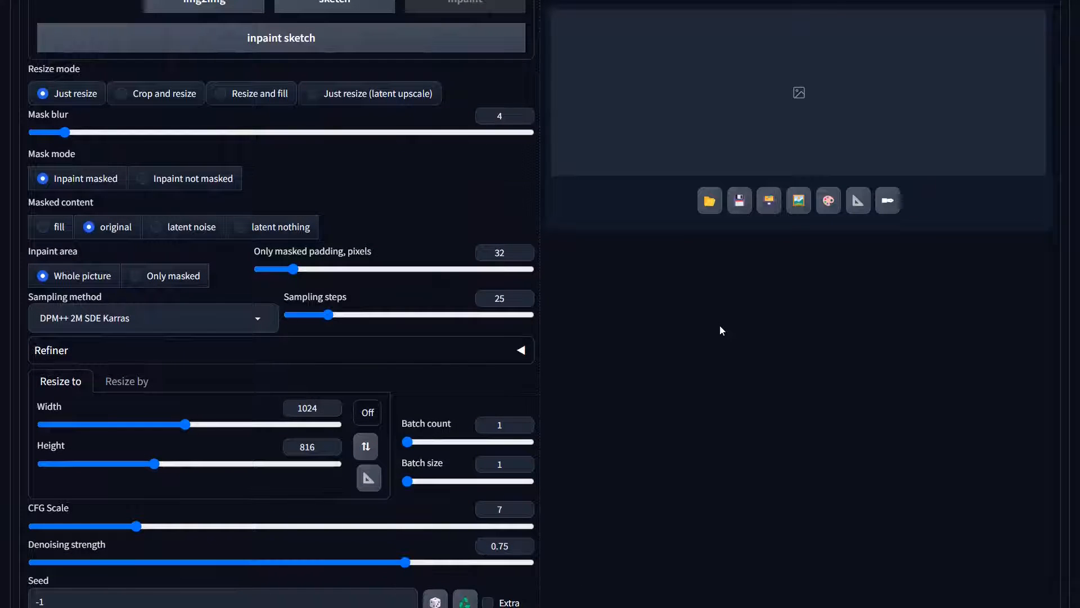
scroll(721, 329, "up", 7)
scroll(721, 330, "up", 2)
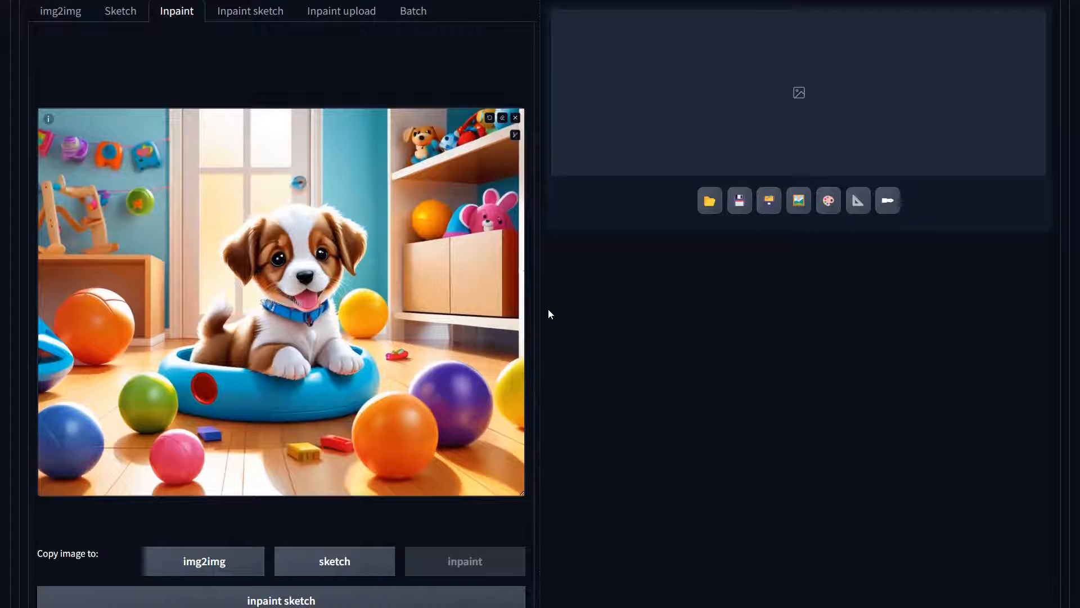
scroll(550, 310, "up", 5)
scroll(376, 366, "down", 5)
Paint a mask over the yellow and red toy blocks on the floor with an enlarged brush, and shrink the brush again.
left_click(514, 135)
left_click_drag(458, 140, 485, 139)
mouse_move(309, 448)
left_mouse_down()
mouse_move(299, 449)
mouse_move(312, 459)
mouse_move(294, 444)
mouse_move(337, 459)
mouse_move(352, 444)
mouse_move(316, 445)
mouse_move(333, 461)
left_mouse_up()
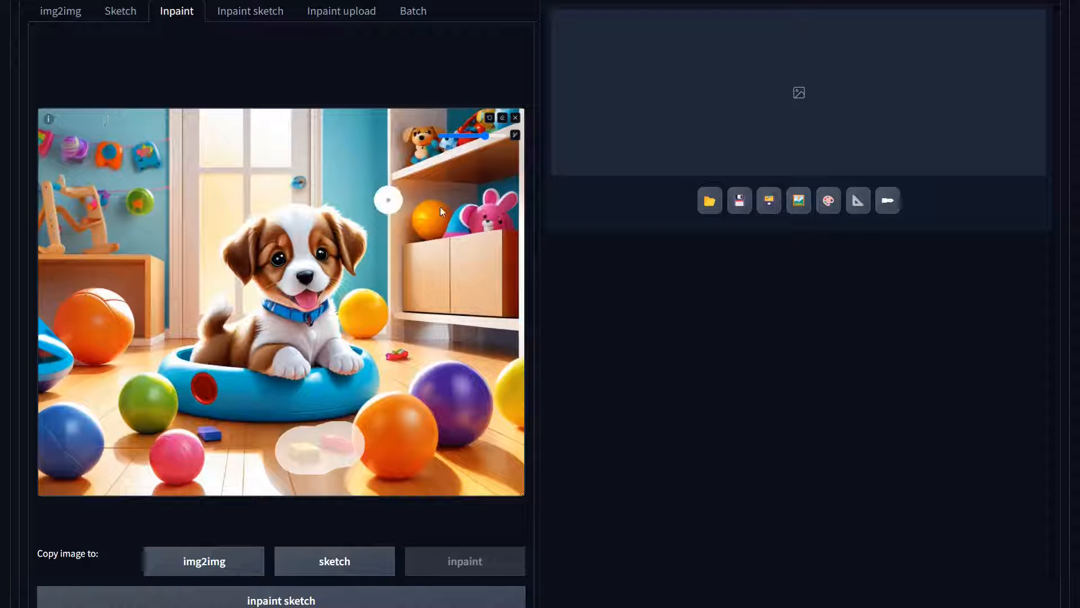
left_click_drag(484, 137, 460, 142)
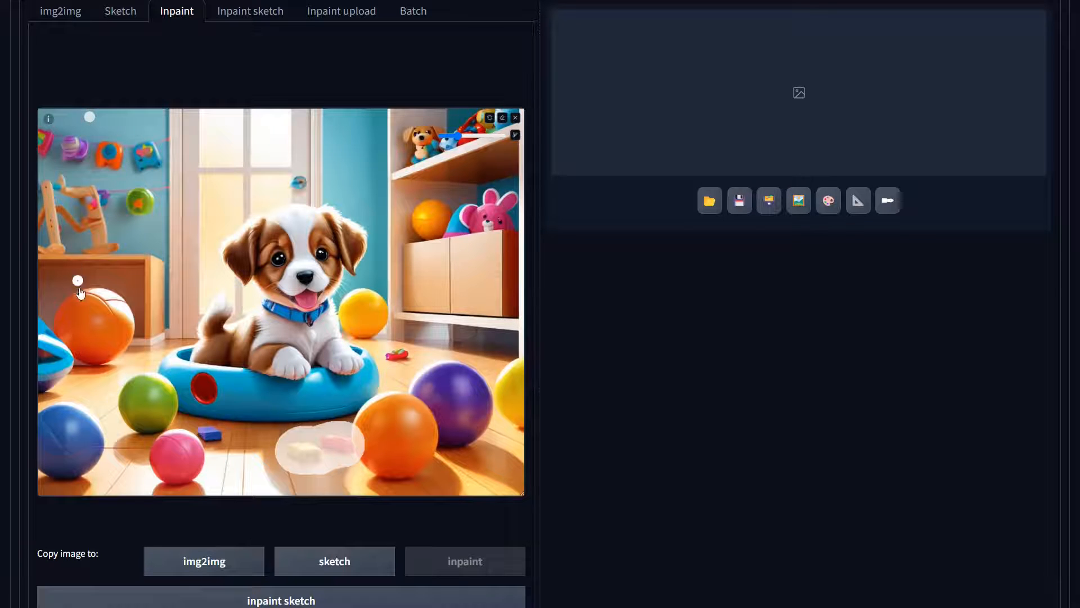
Set the inpaint area to Only masked and extend the mask around the yellow toy block.
scroll(212, 465, "down", 7)
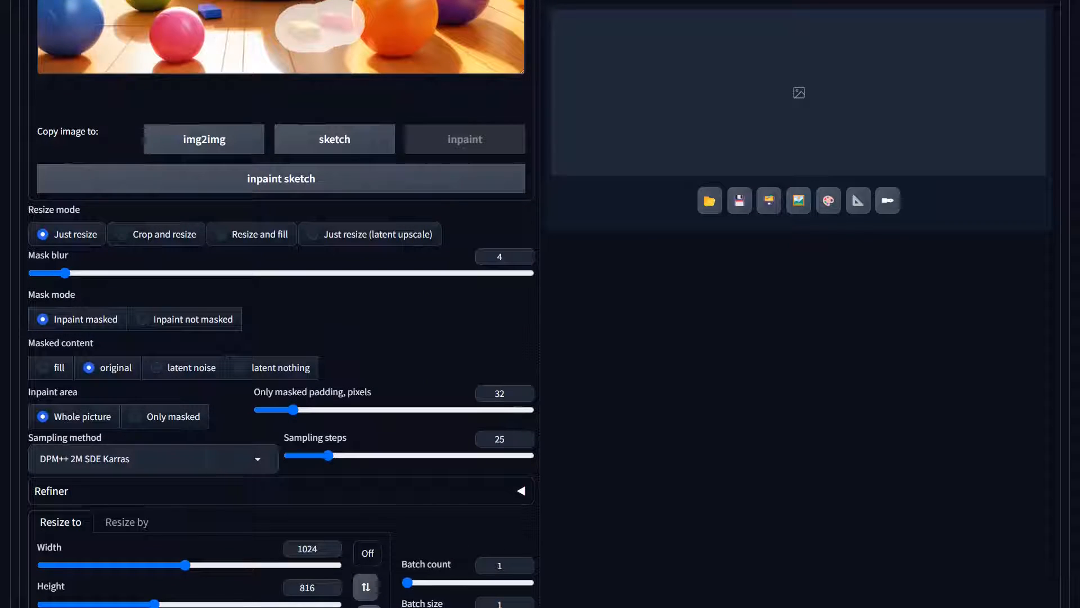
left_click(172, 417)
scroll(65, 144, "up", 7)
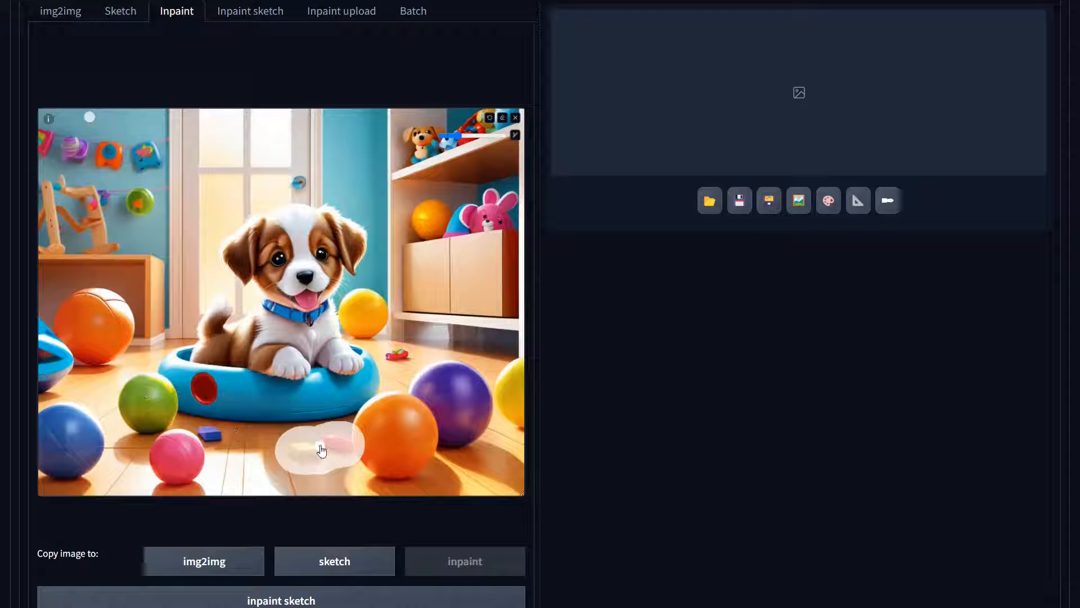
mouse_move(298, 438)
left_mouse_down()
mouse_move(275, 456)
mouse_move(288, 478)
mouse_move(354, 463)
mouse_move(283, 473)
mouse_move(299, 435)
mouse_move(316, 445)
mouse_move(304, 464)
mouse_move(324, 447)
mouse_move(321, 459)
left_mouse_up()
Keep the existing inpaint prompt and add the "0 – N:Prime Negative" style to it.
scroll(318, 459, "up", 5)
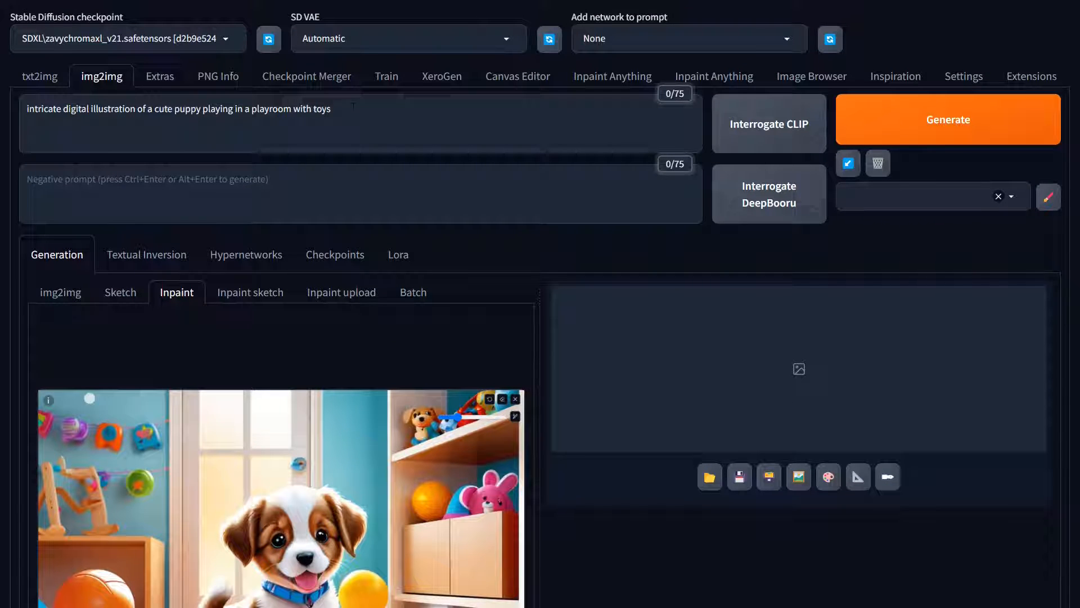
left_click_drag(353, 105, 294, 115)
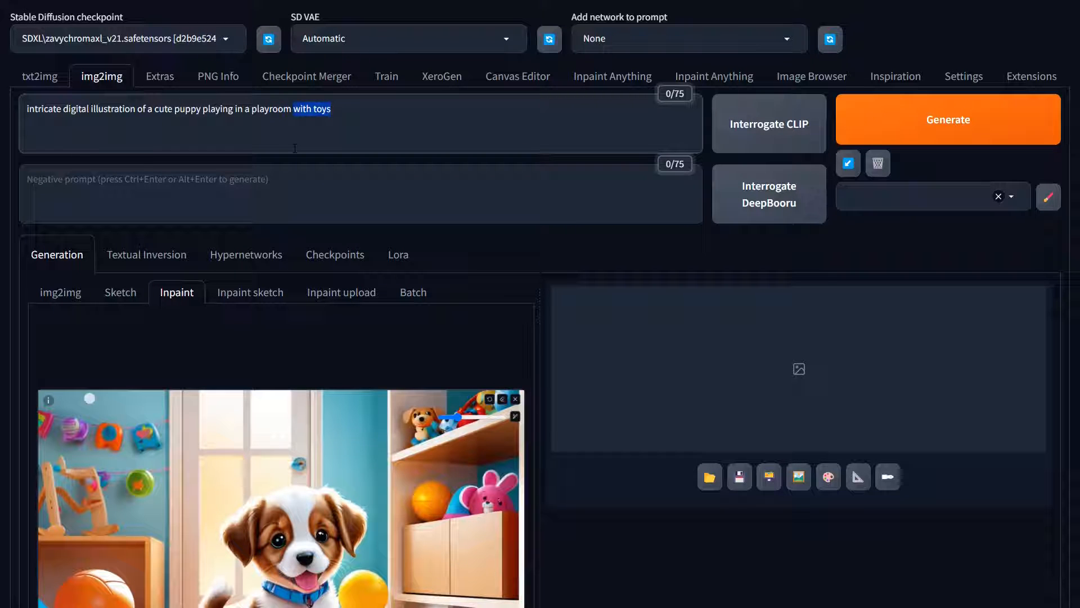
key("Right")
left_click(928, 197)
left_click(925, 218)
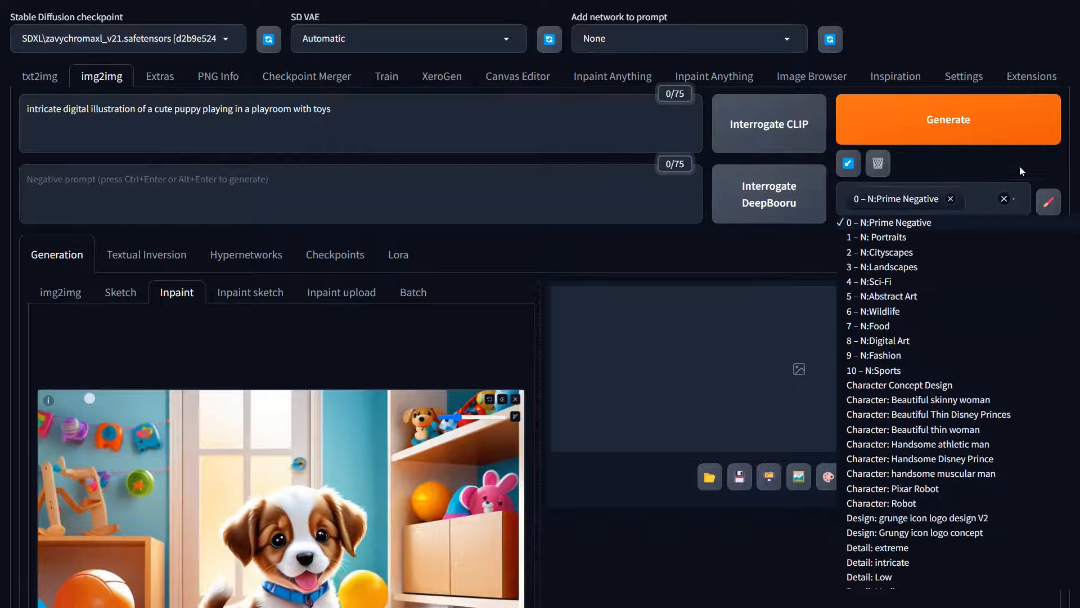
left_click(1020, 165)
Set the inpaint mask blur to 12.
scroll(450, 272, "down", 5)
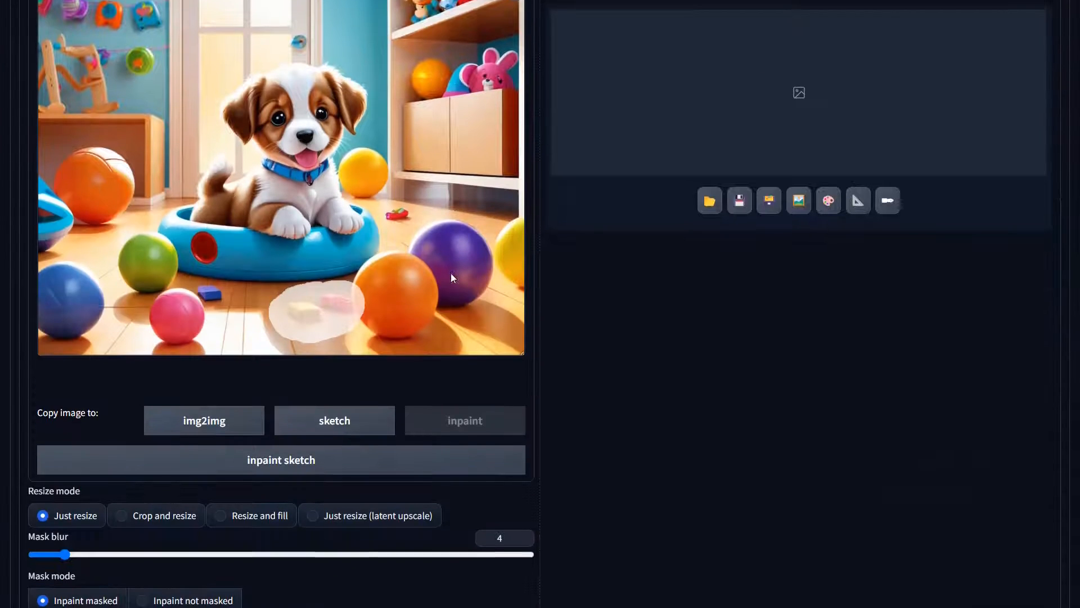
scroll(378, 454, "down", 4)
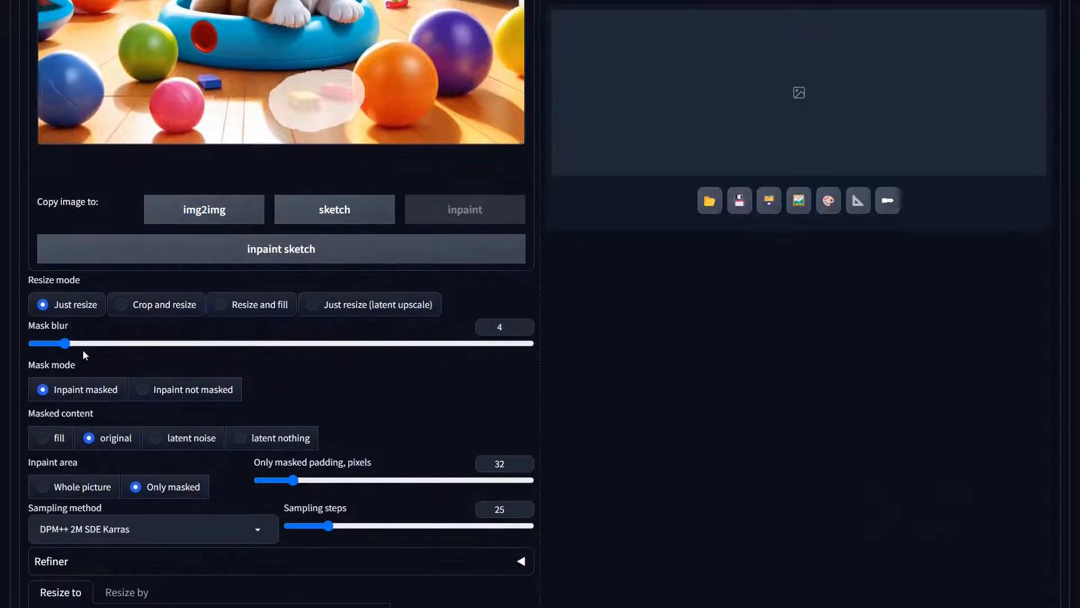
scroll(66, 350, "up", 9)
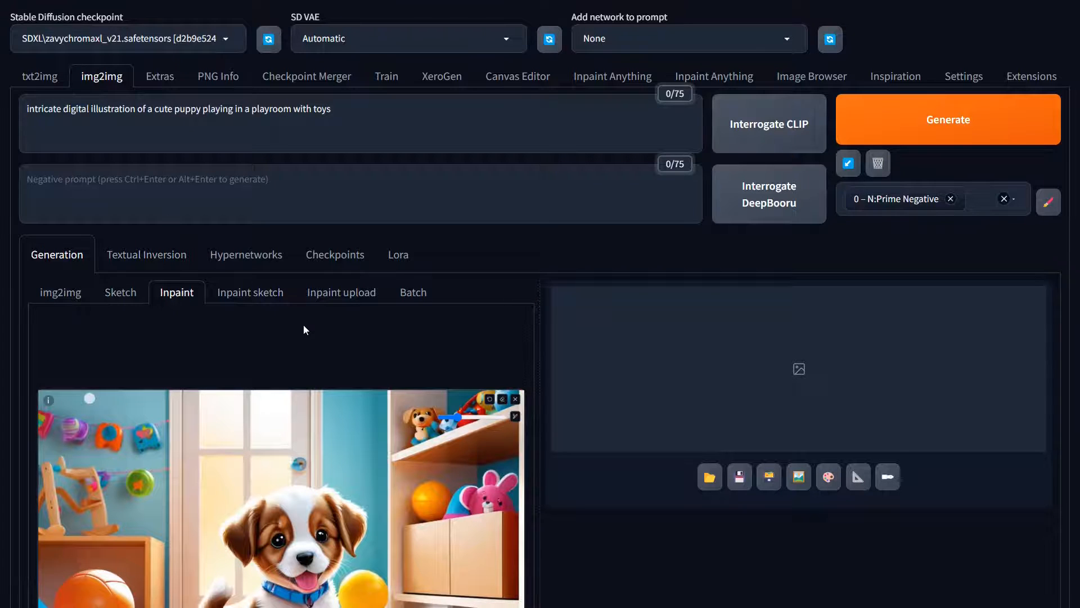
scroll(303, 330, "down", 8)
scroll(304, 329, "up", 3)
scroll(304, 330, "down", 2)
scroll(304, 329, "up", 7)
scroll(225, 333, "down", 12)
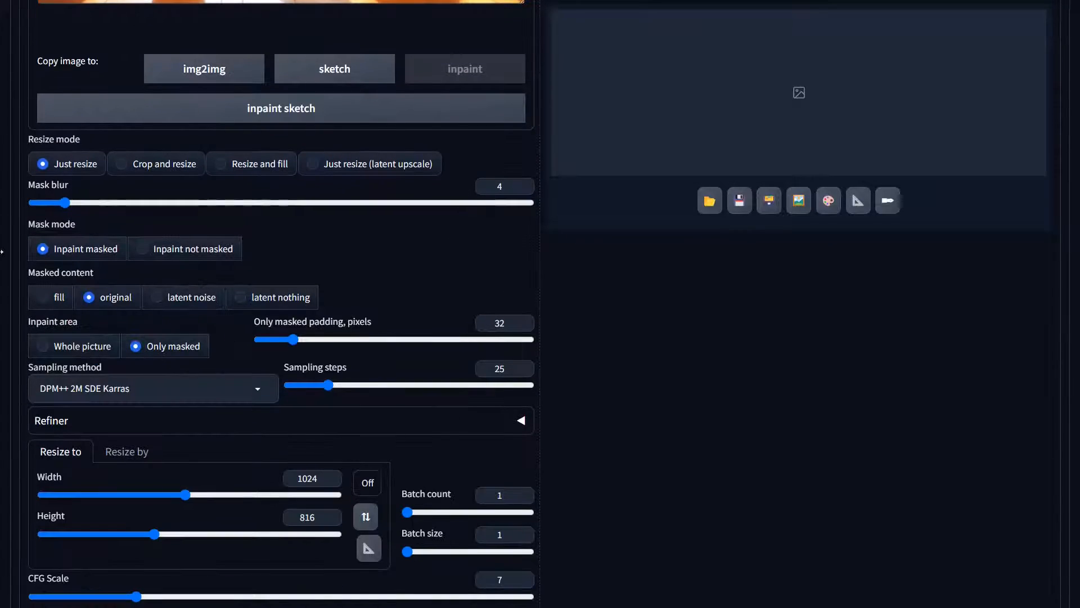
left_click_drag(65, 202, 128, 208)
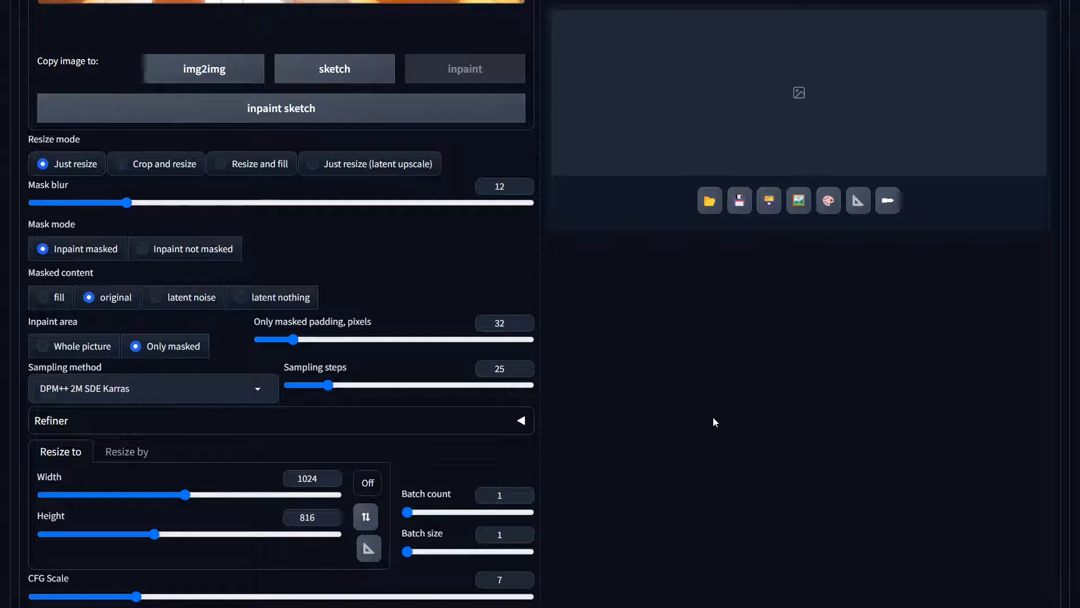
Set the only masked padding to 48 pixels and the denoising strength to 0.95.
scroll(453, 367, "up", 8)
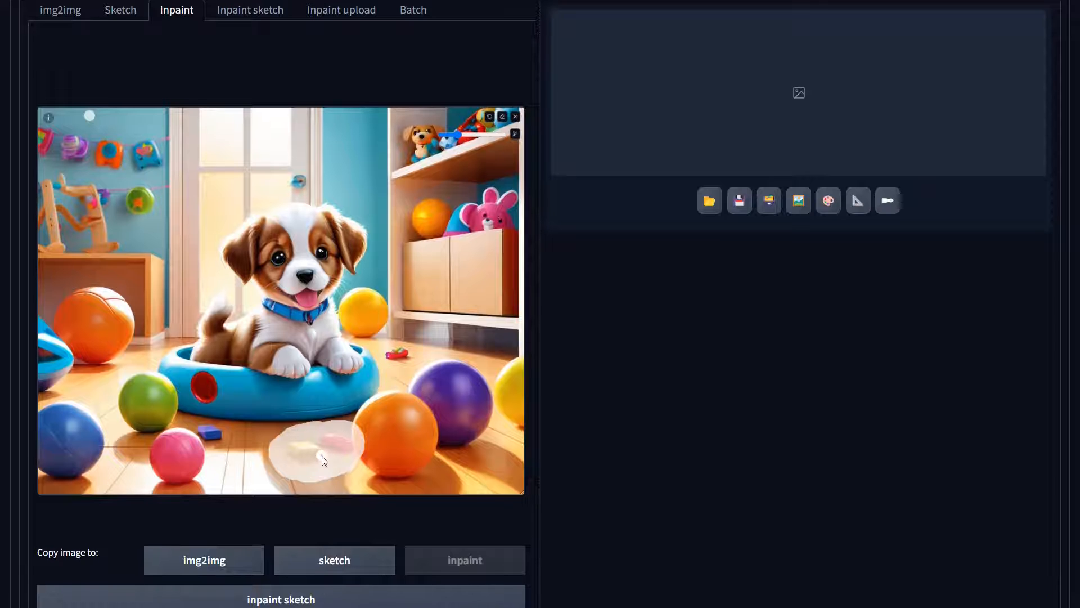
scroll(325, 460, "down", 6)
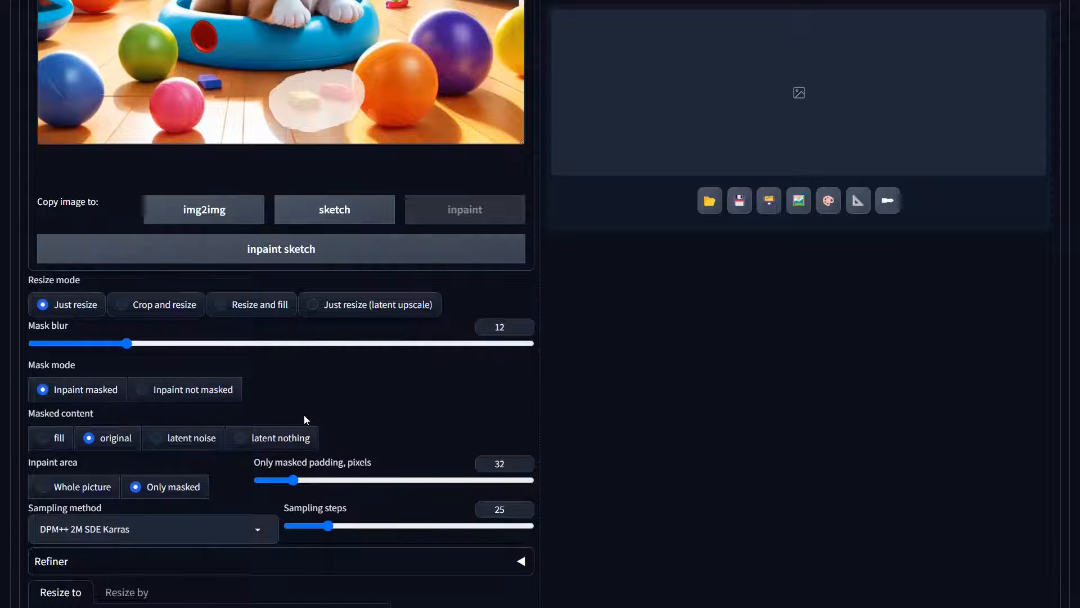
scroll(313, 394, "down", 5)
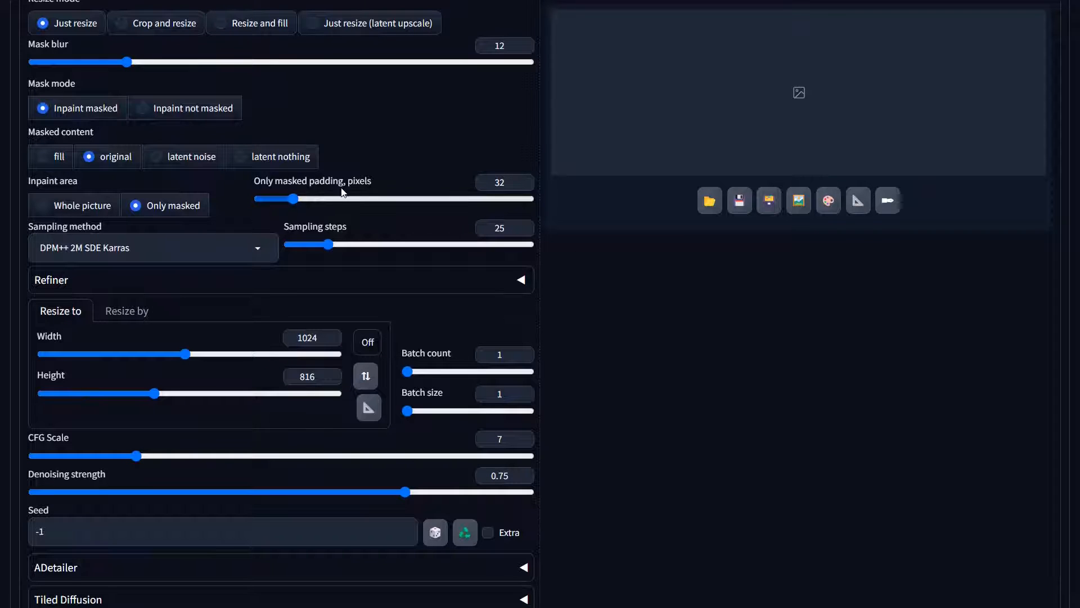
left_click_drag(293, 199, 310, 202)
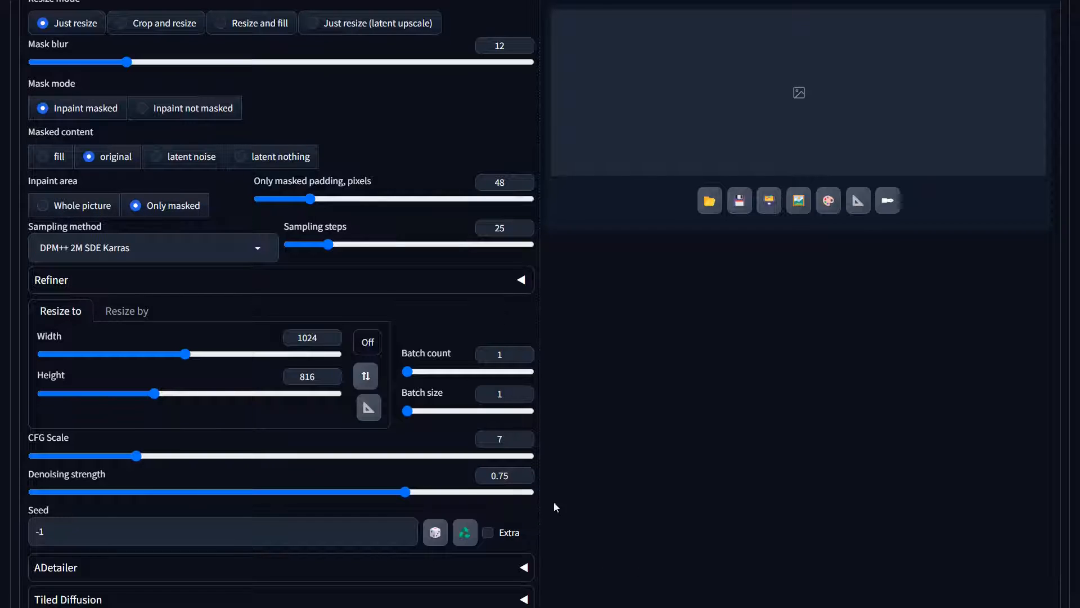
left_click(508, 492)
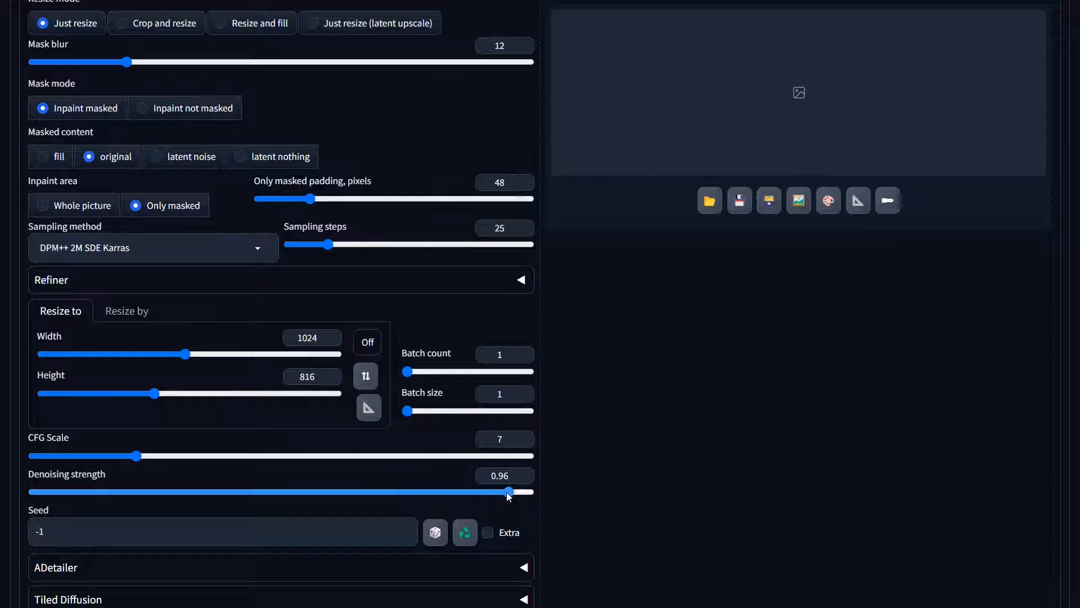
key("Left")
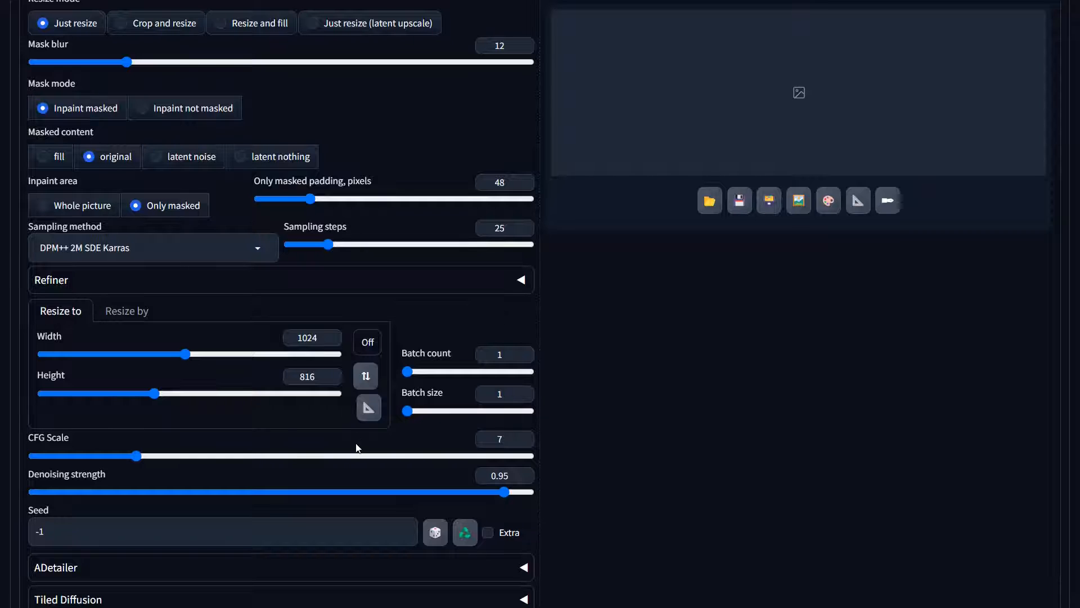
Set the batch size to 2 and generate the inpainted puppy images.
scroll(356, 448, "down", 5)
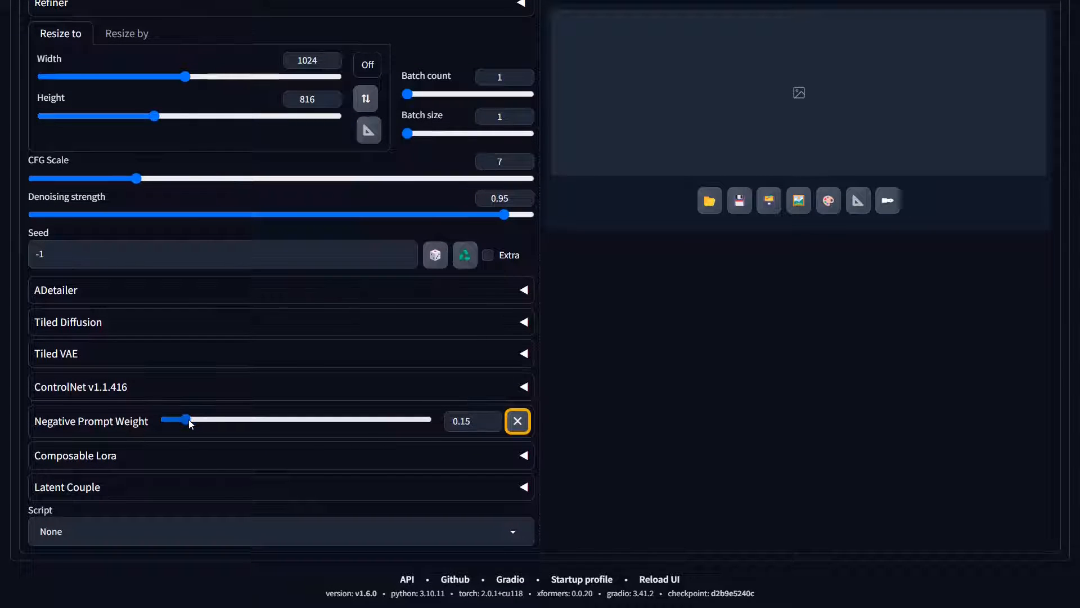
scroll(682, 400, "up", 15)
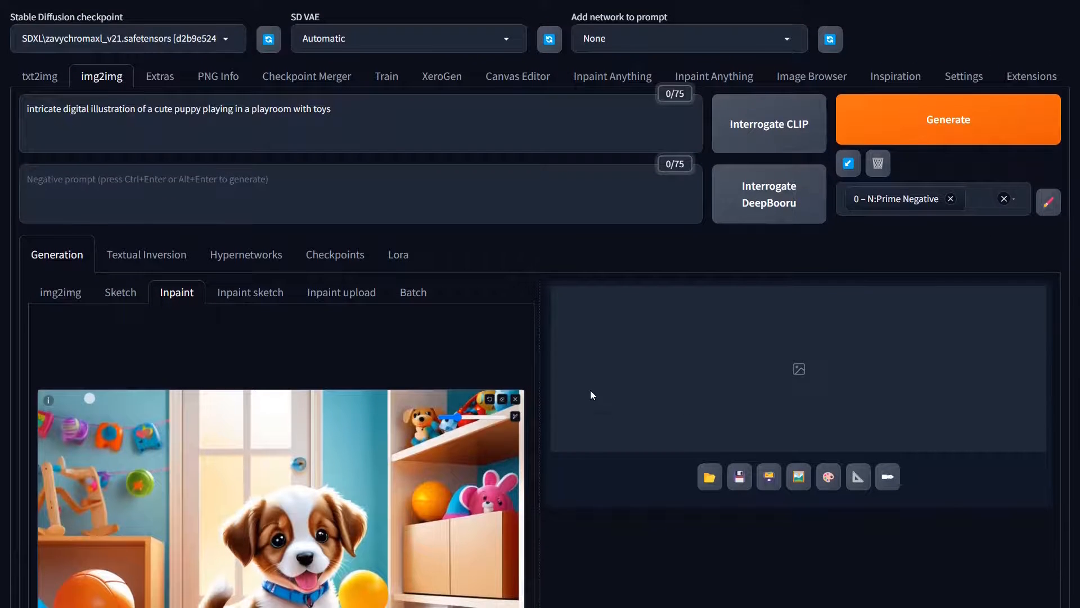
scroll(591, 392, "down", 5)
scroll(589, 390, "down", 4)
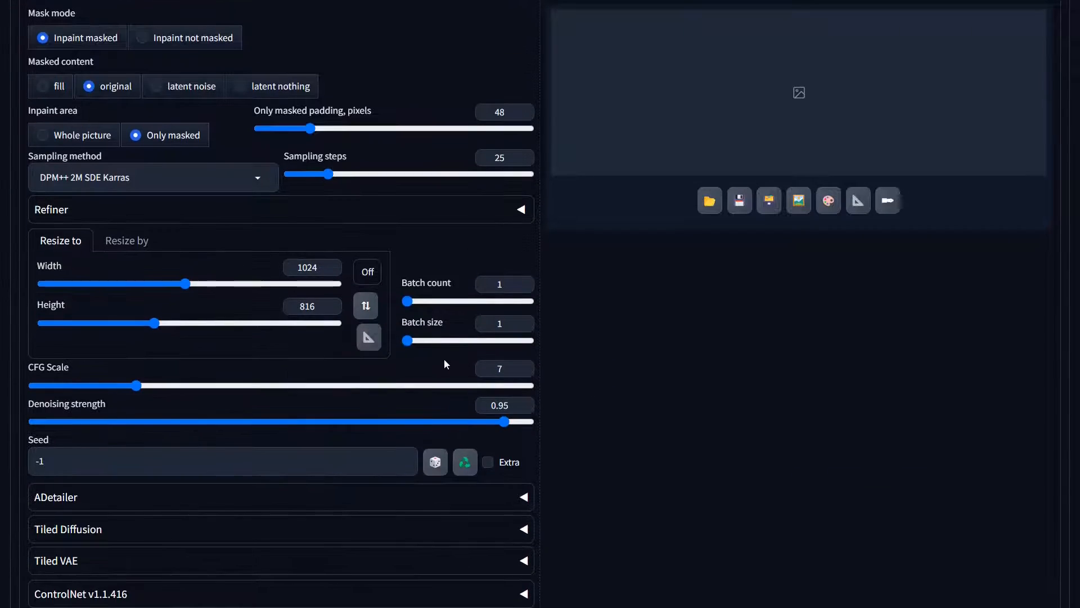
left_click(442, 341)
mouse_move(442, 340)
left_mouse_down()
mouse_move(410, 341)
mouse_move(420, 340)
left_mouse_up()
scroll(604, 389, "up", 9)
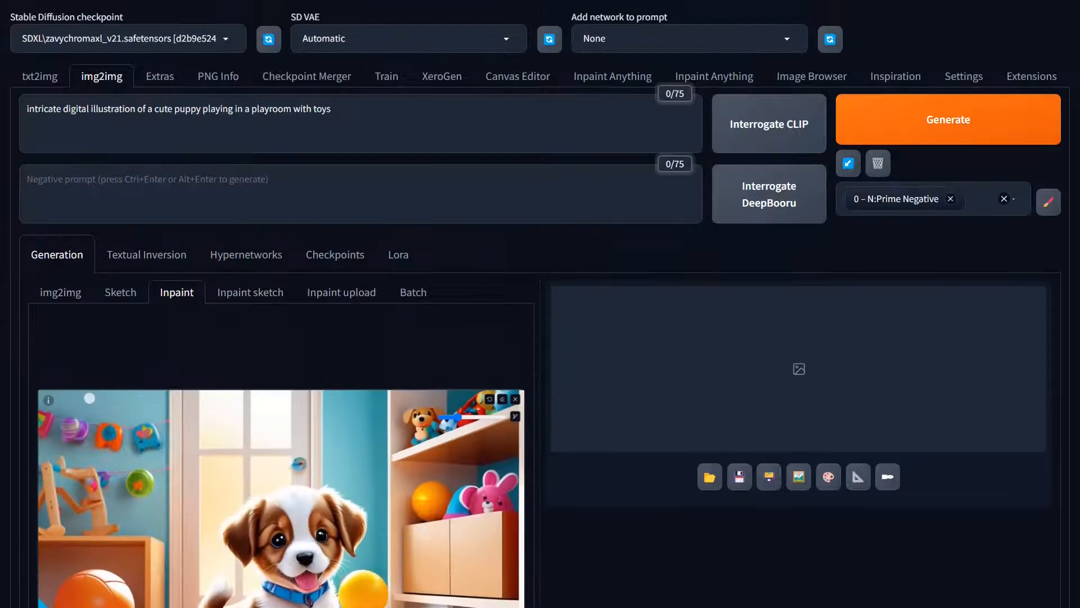
left_click(944, 123)
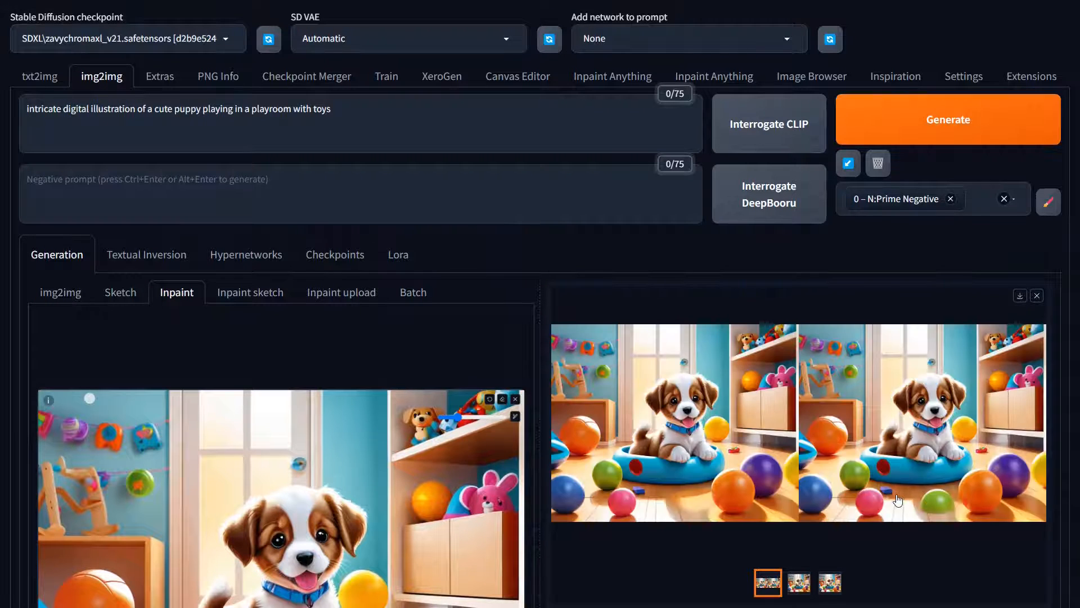
Examine both inpainted results at full size, checking the floor area where the toy blocks were masked.
left_click(801, 586)
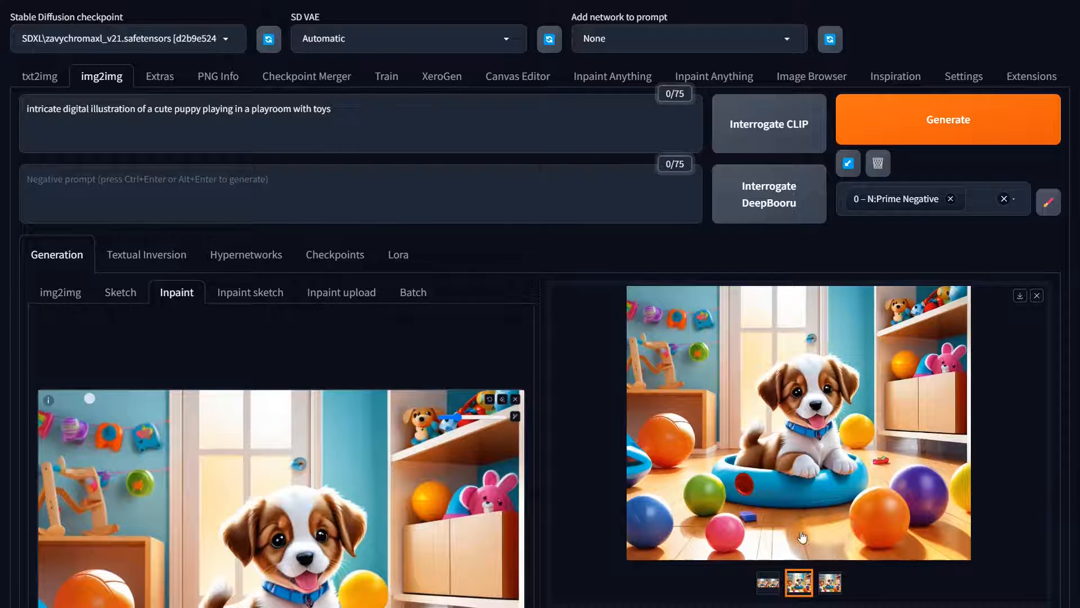
left_click(819, 489)
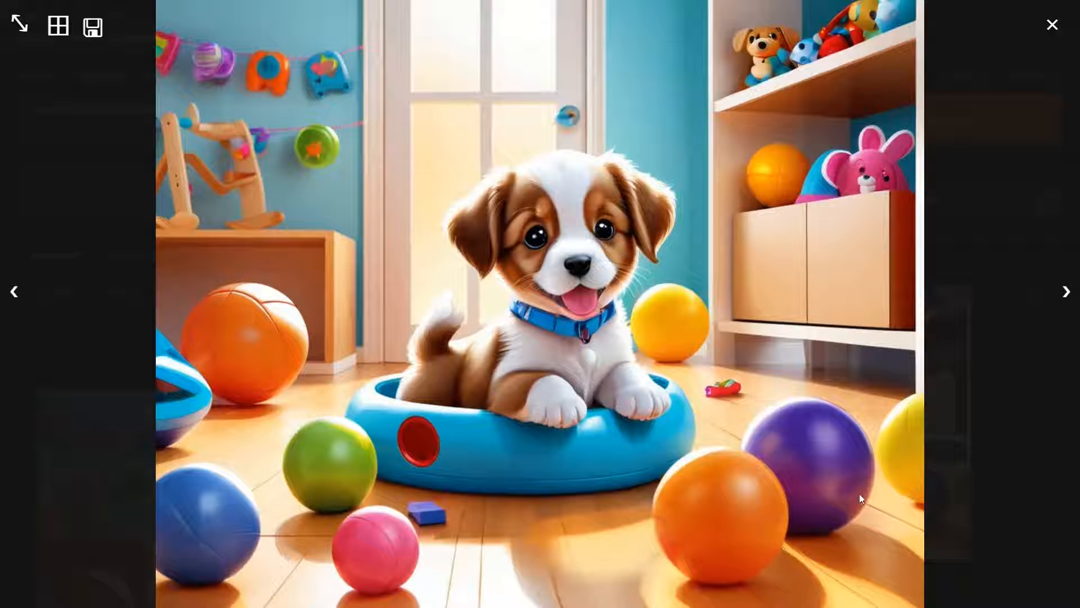
left_click(1069, 292)
left_click(606, 562)
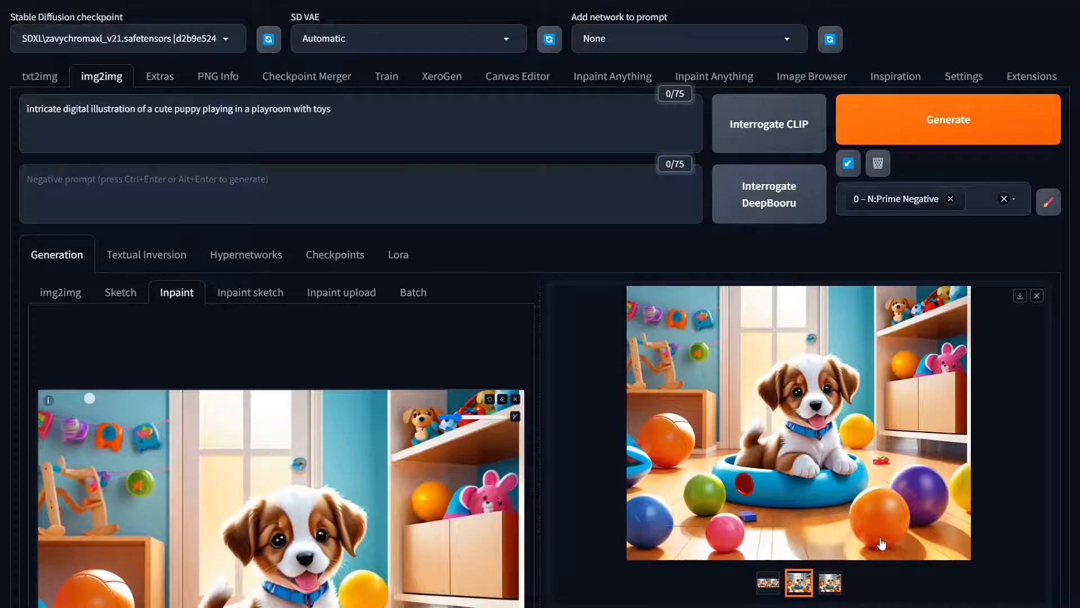
Send the first inpainted result to img2img and set the denoising strength to 0.45.
scroll(838, 559, "down", 5)
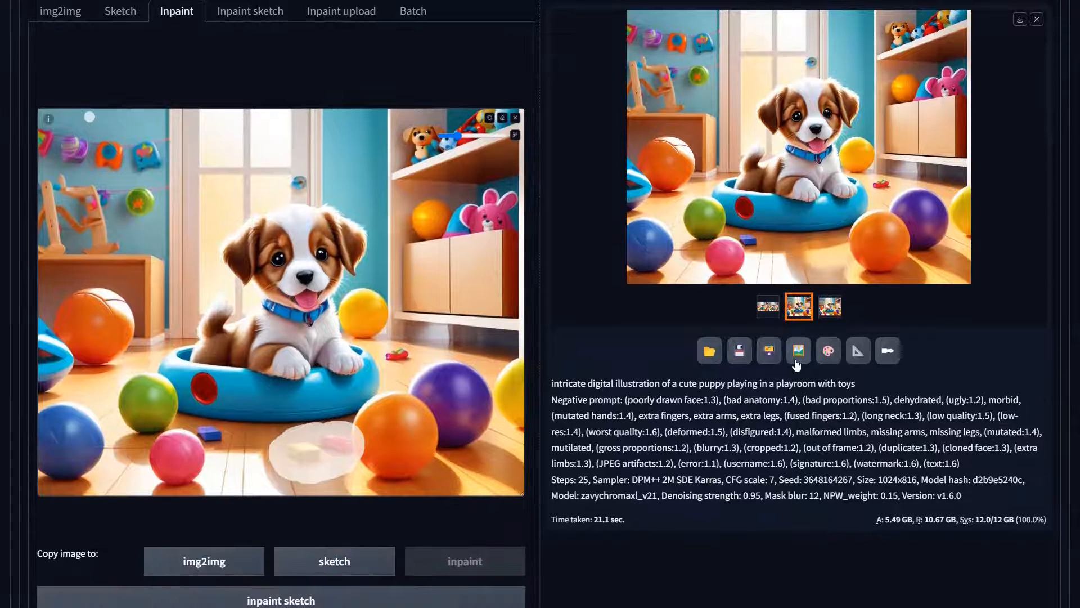
left_click(145, 558)
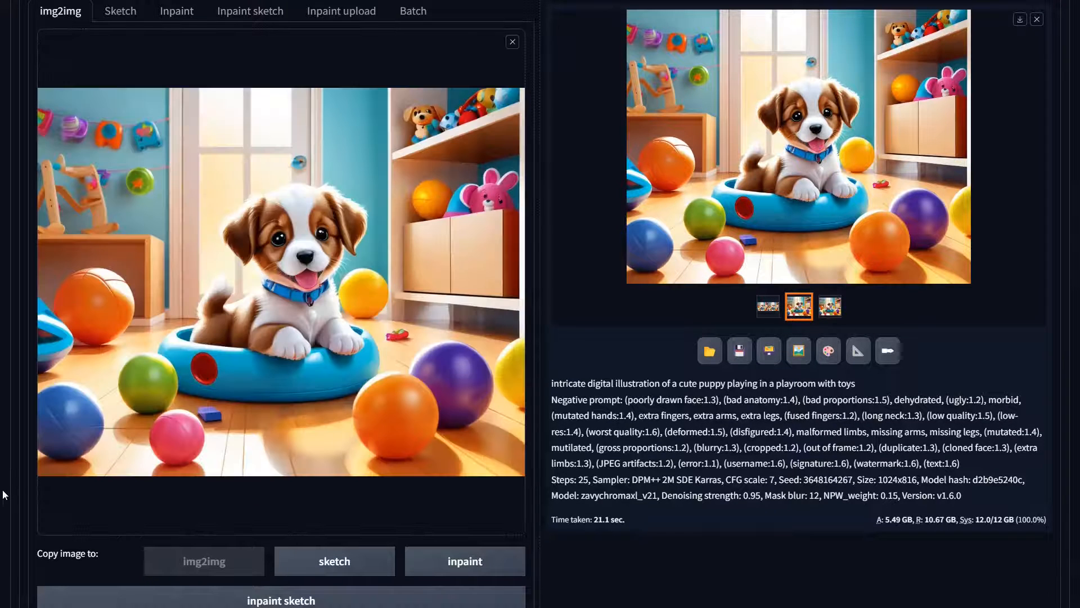
scroll(281, 337, "down", 5)
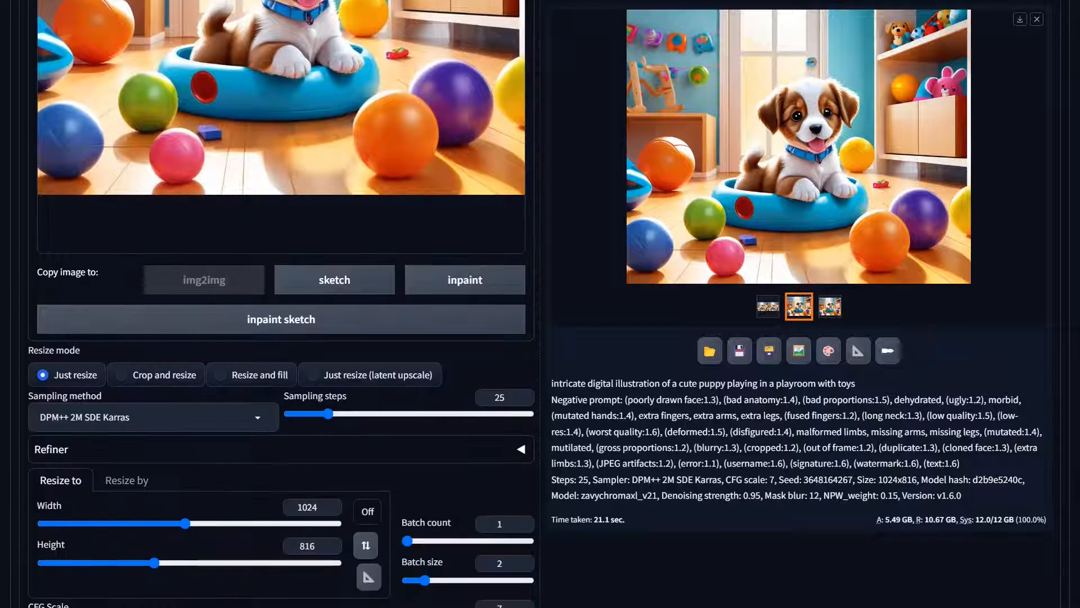
scroll(344, 386, "down", 1)
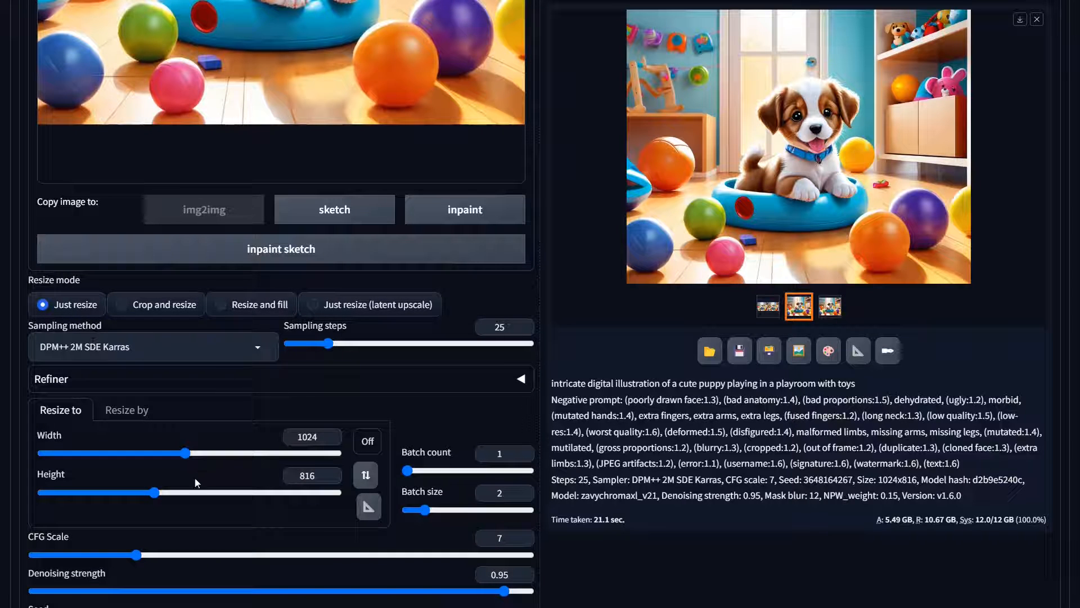
scroll(476, 512, "down", 2)
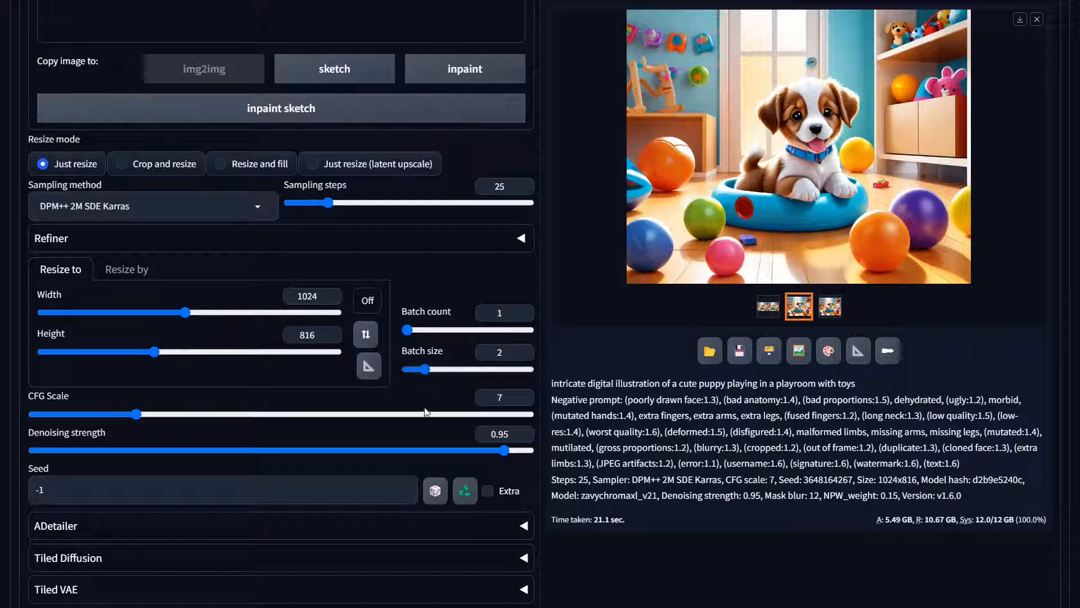
left_click_drag(504, 450, 243, 465)
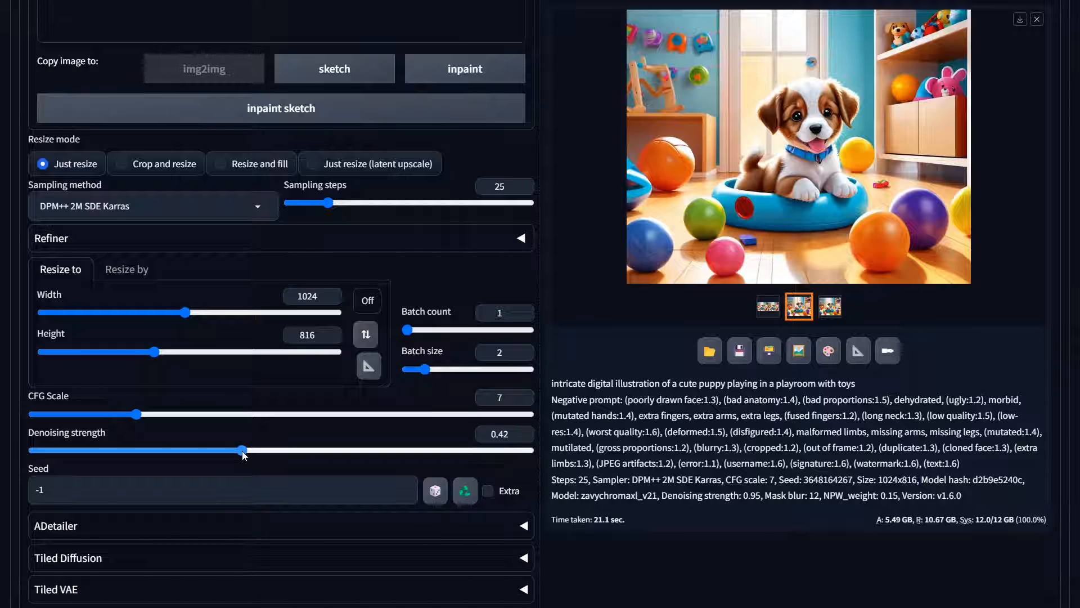
mouse_move(243, 455)
left_mouse_down()
mouse_move(229, 455)
mouse_move(268, 456)
mouse_move(257, 456)
left_mouse_up()
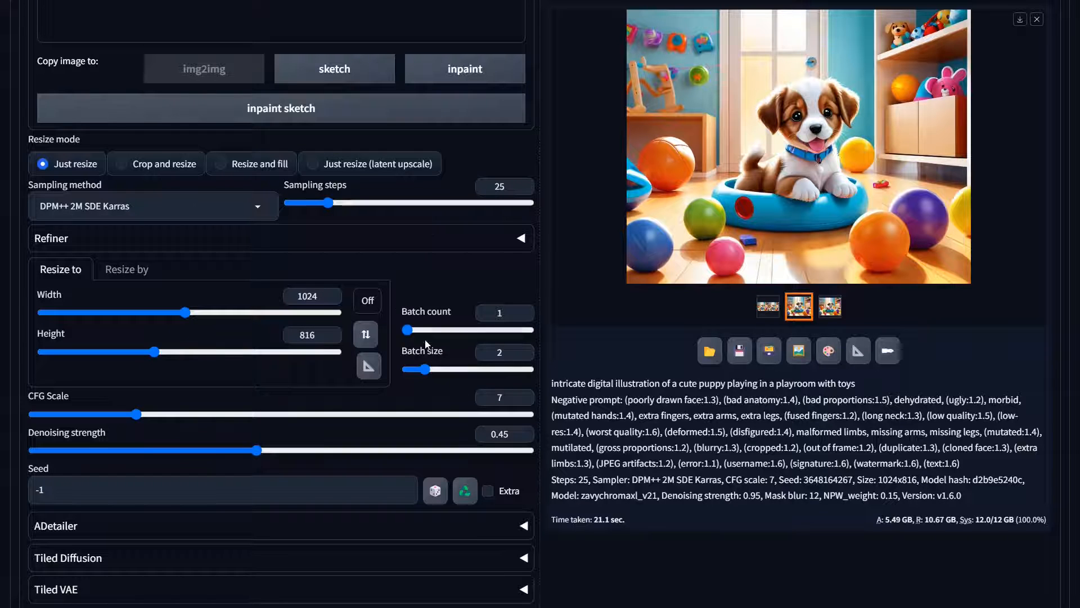
Generate new img2img variations of the inpainted puppy image.
scroll(437, 371, "down", 4)
scroll(437, 369, "up", 18)
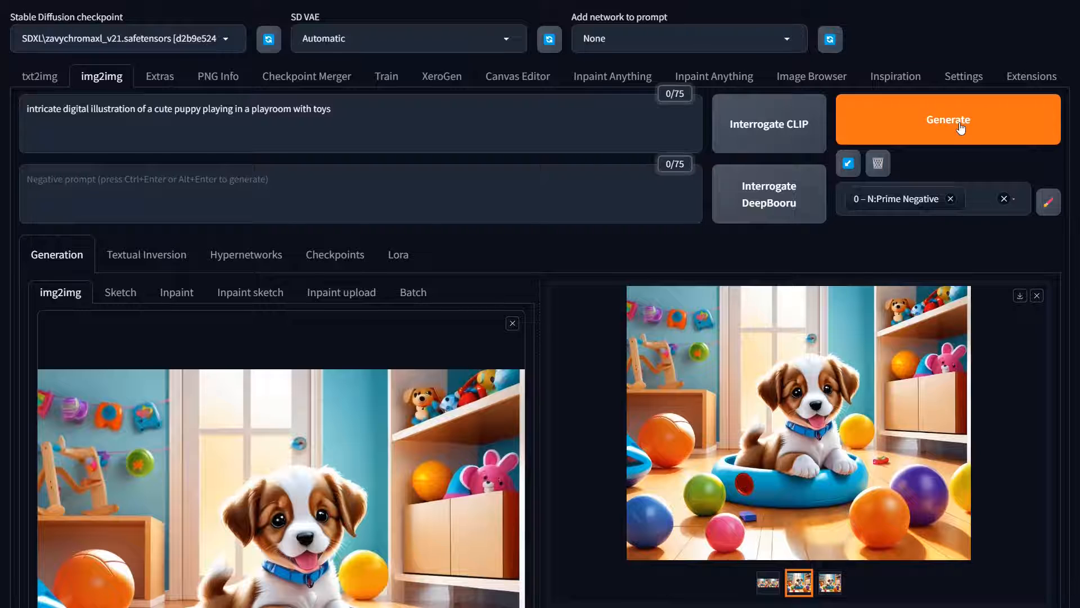
left_click(961, 130)
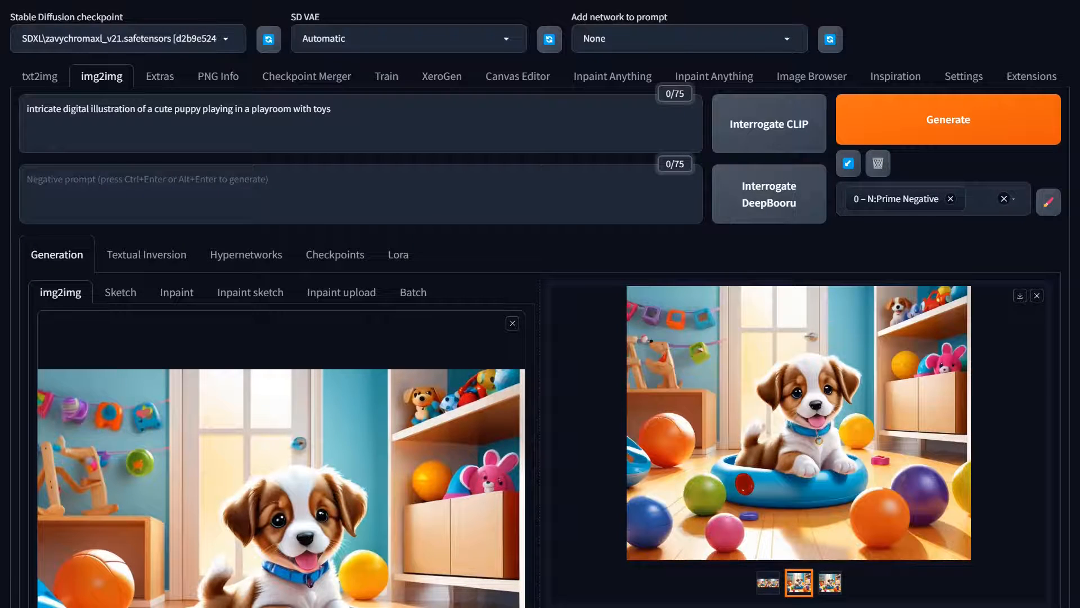
View both img2img variations at full size and compare them with the source image.
left_click(836, 509)
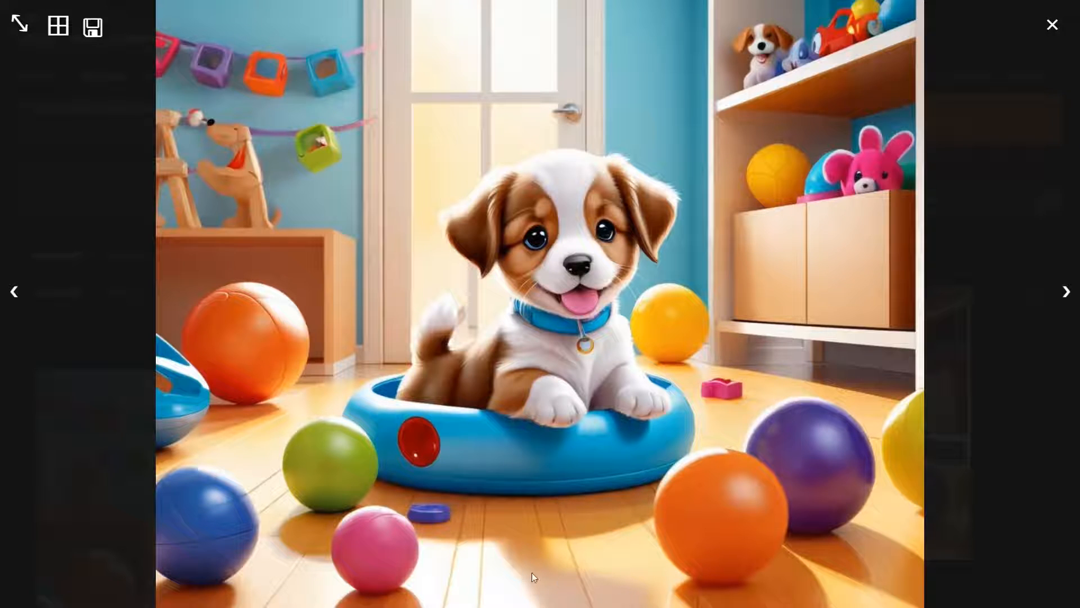
left_click(1064, 297)
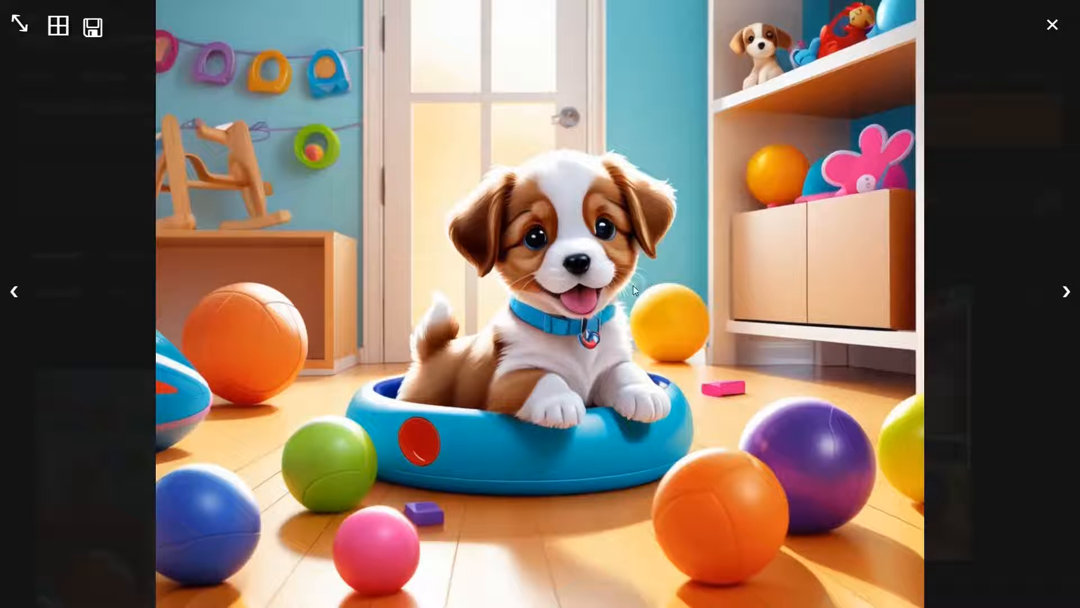
left_click(606, 327)
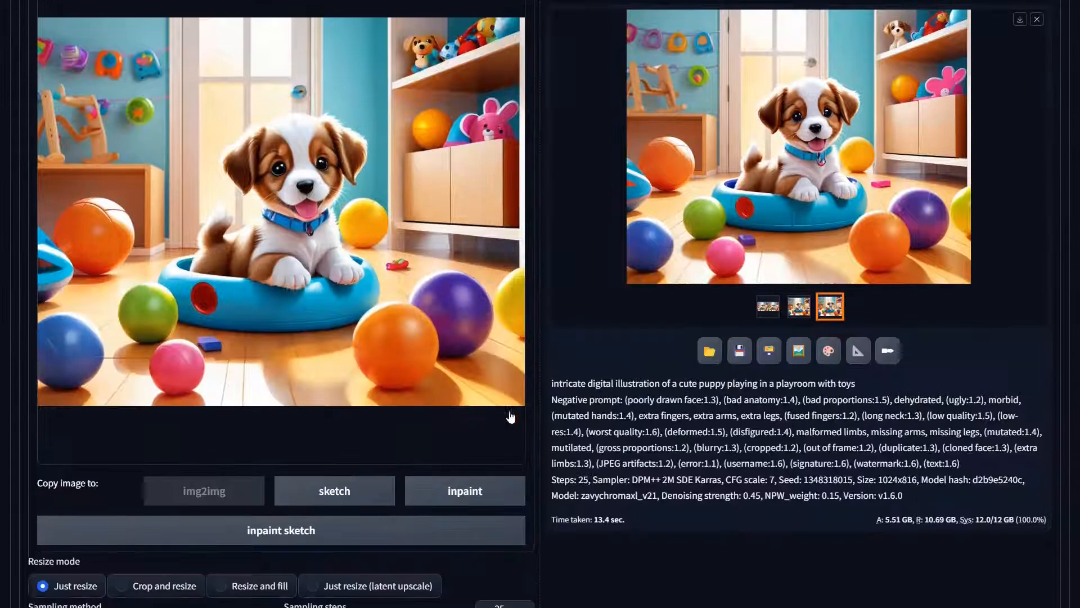
scroll(511, 417, "down", 1)
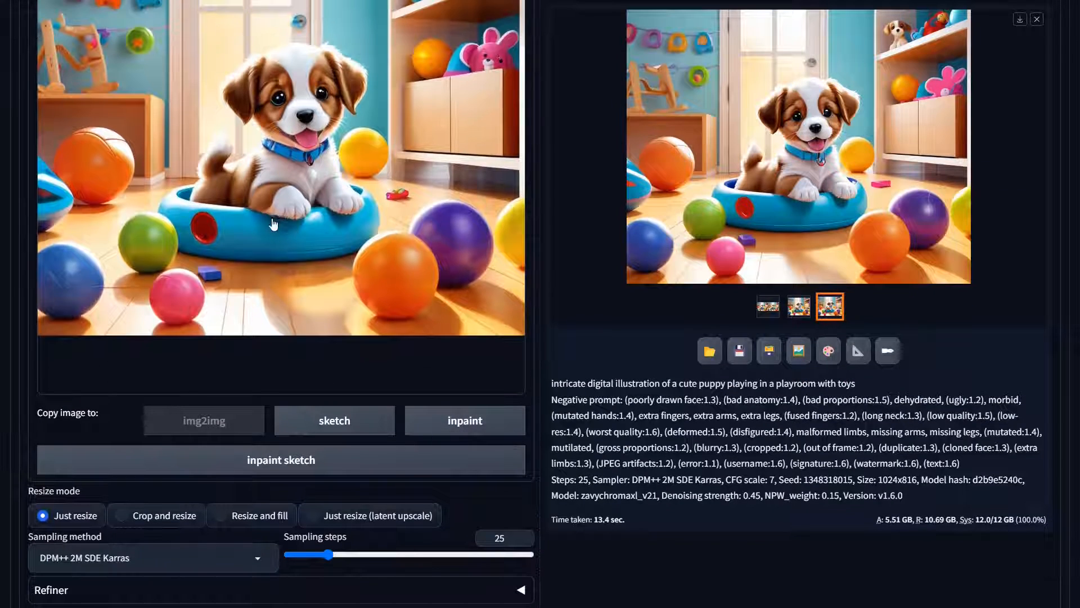
scroll(315, 282, "up", 1)
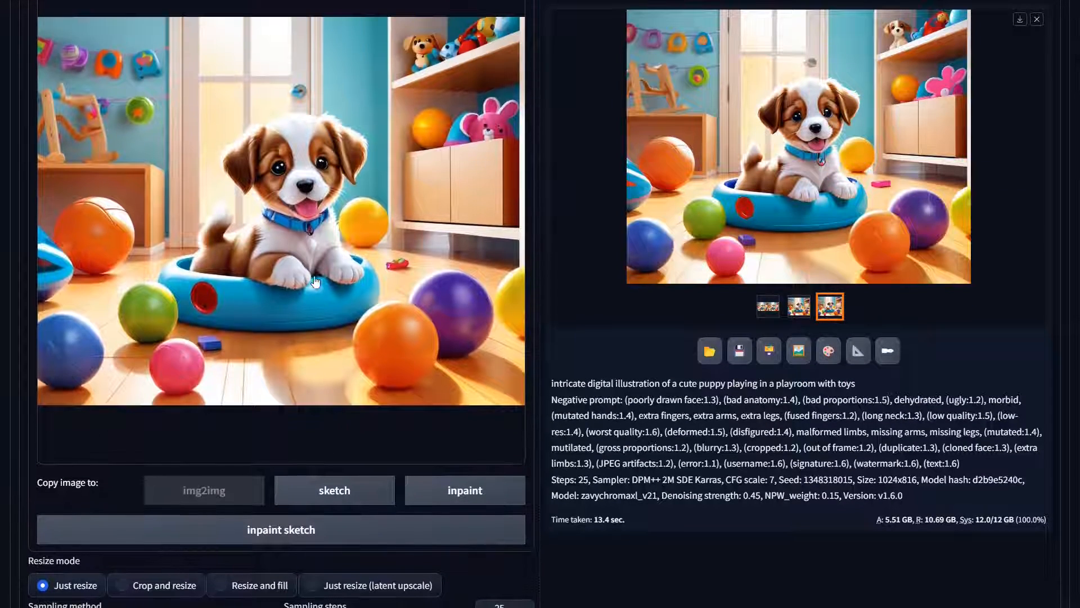
scroll(315, 281, "up", 1)
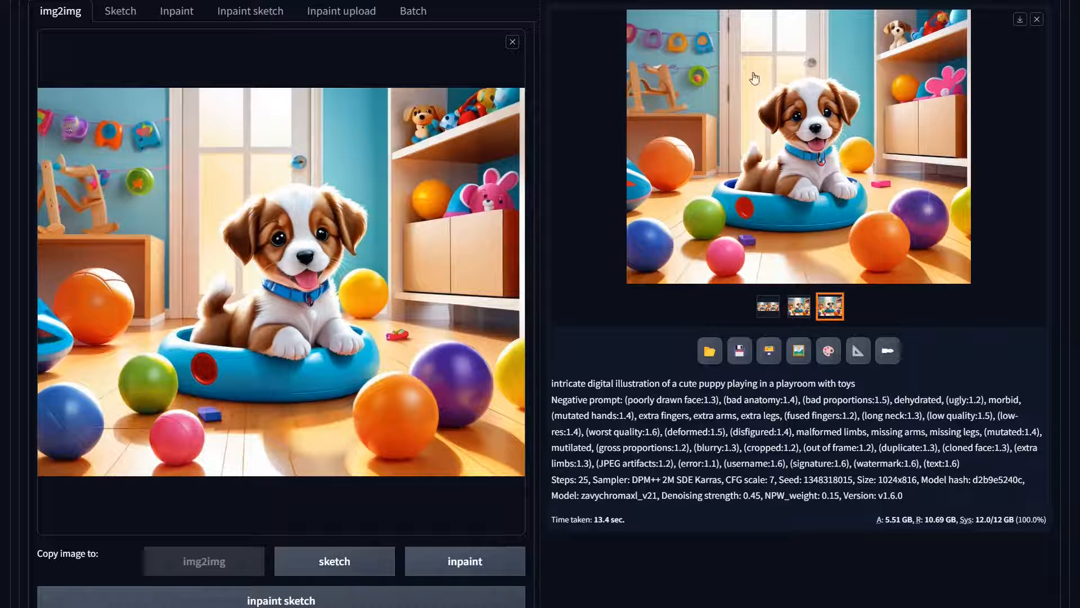
scroll(248, 301, "up", 5)
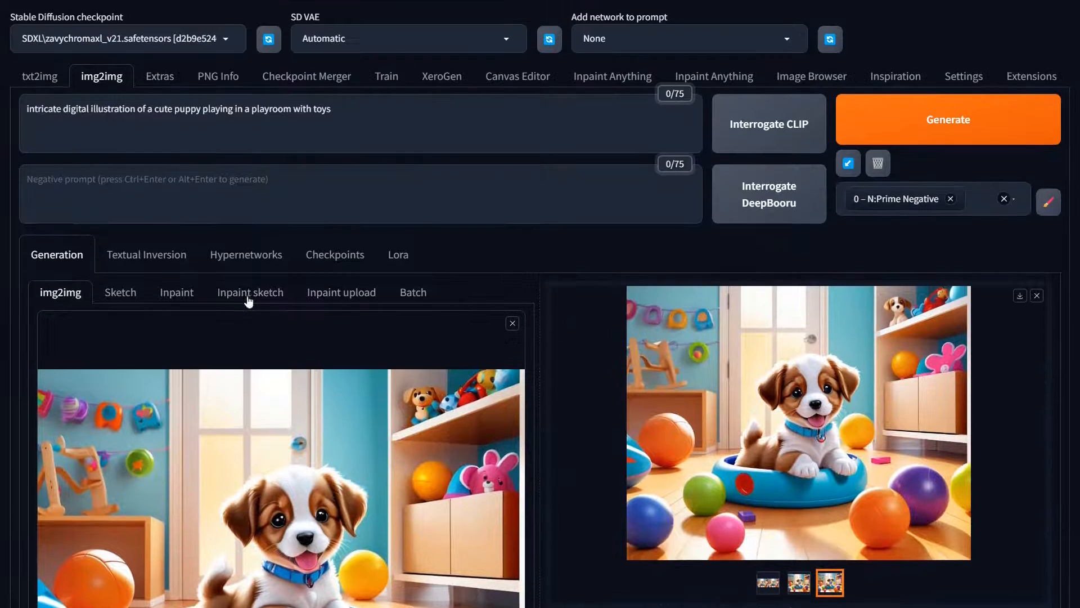
left_click(221, 40)
type("in")
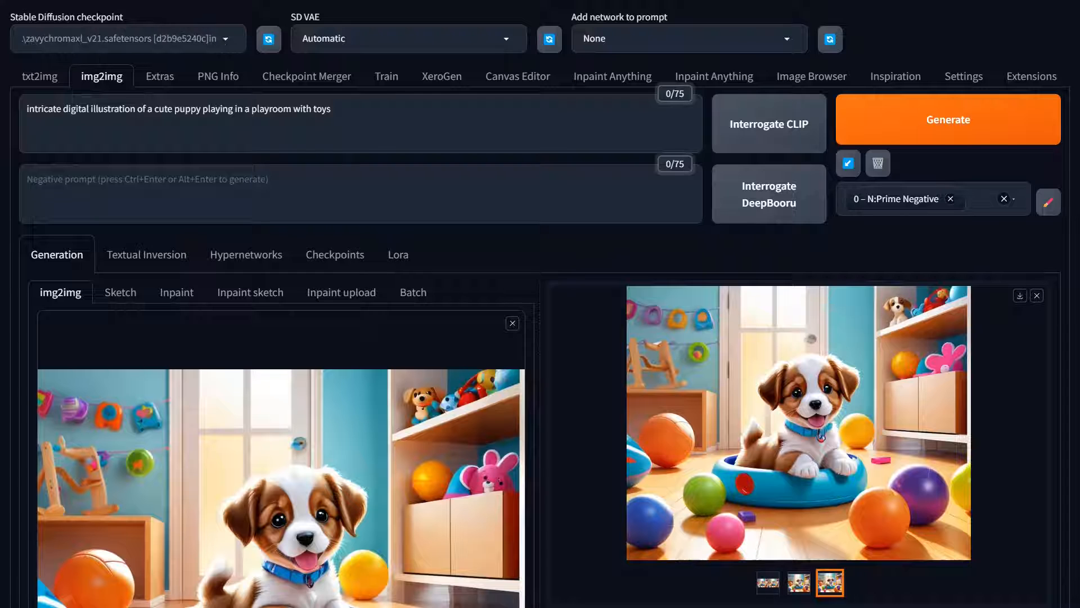
left_click(140, 31)
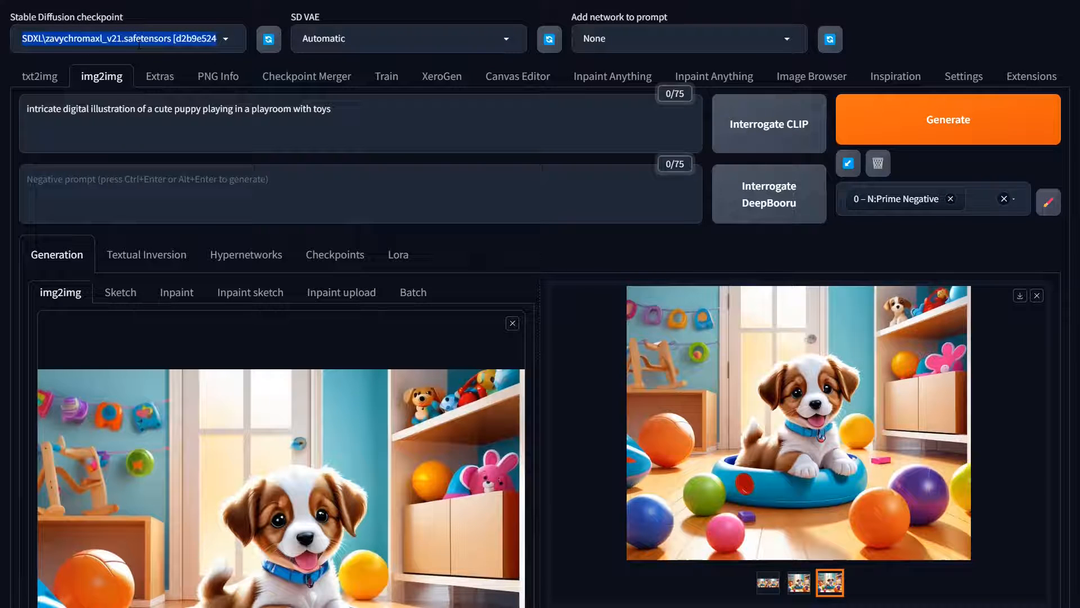
Filter the Stable Diffusion checkpoints by "inp" and load aZovyaRPGArtistTools_v3Inpainting.safetensors.
left_click(139, 44)
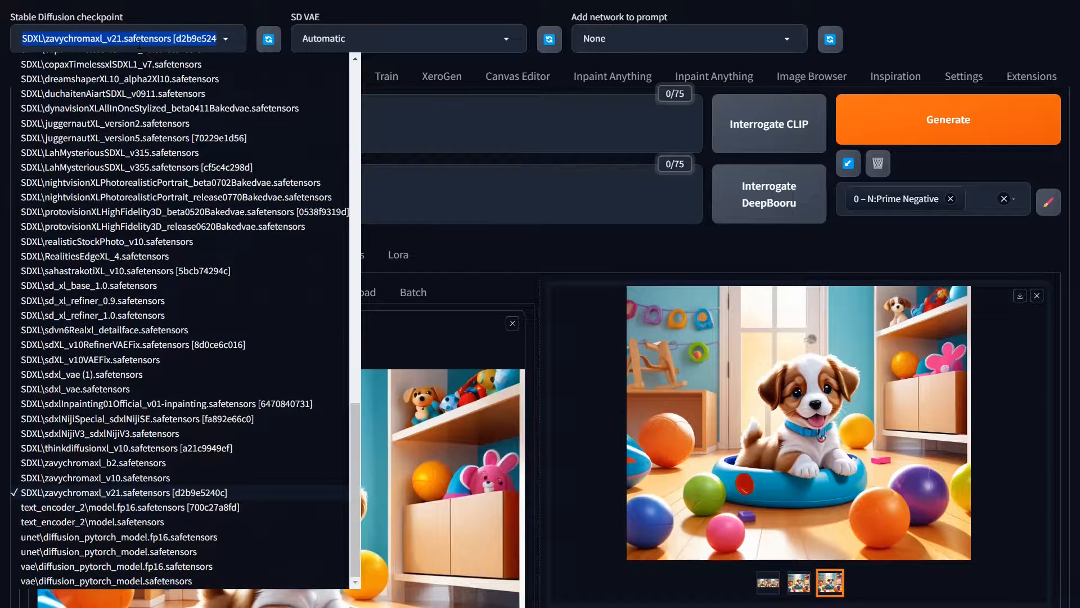
type("inp")
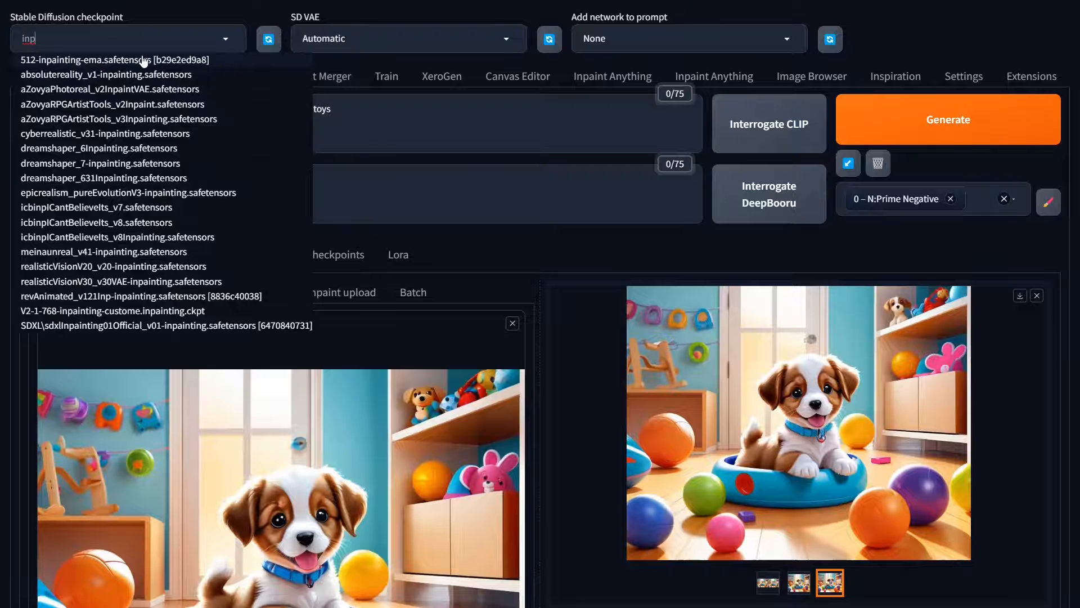
scroll(168, 131, "down", 1)
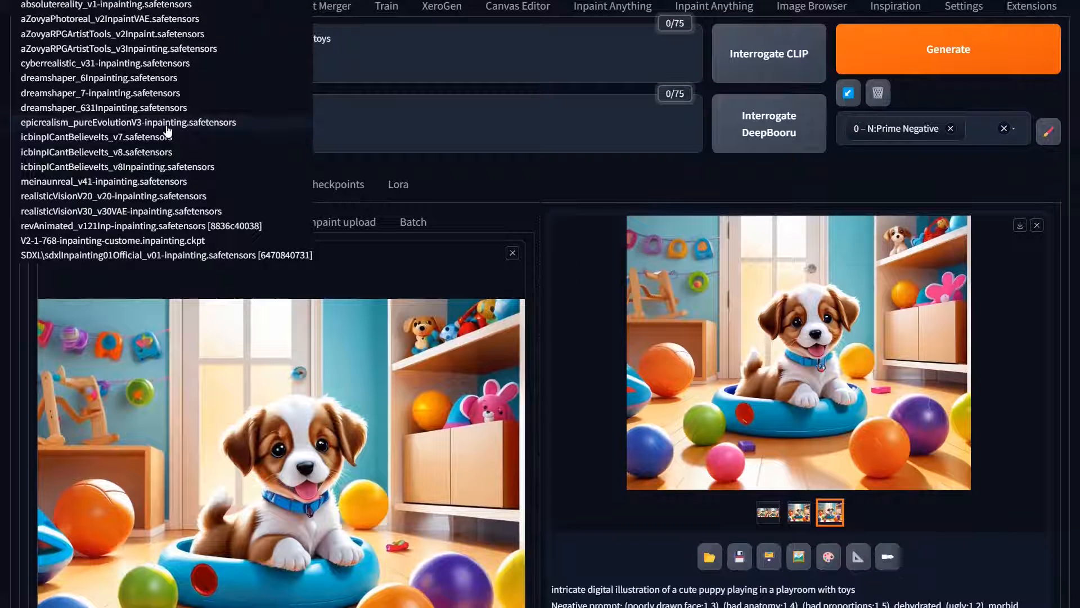
scroll(168, 131, "up", 1)
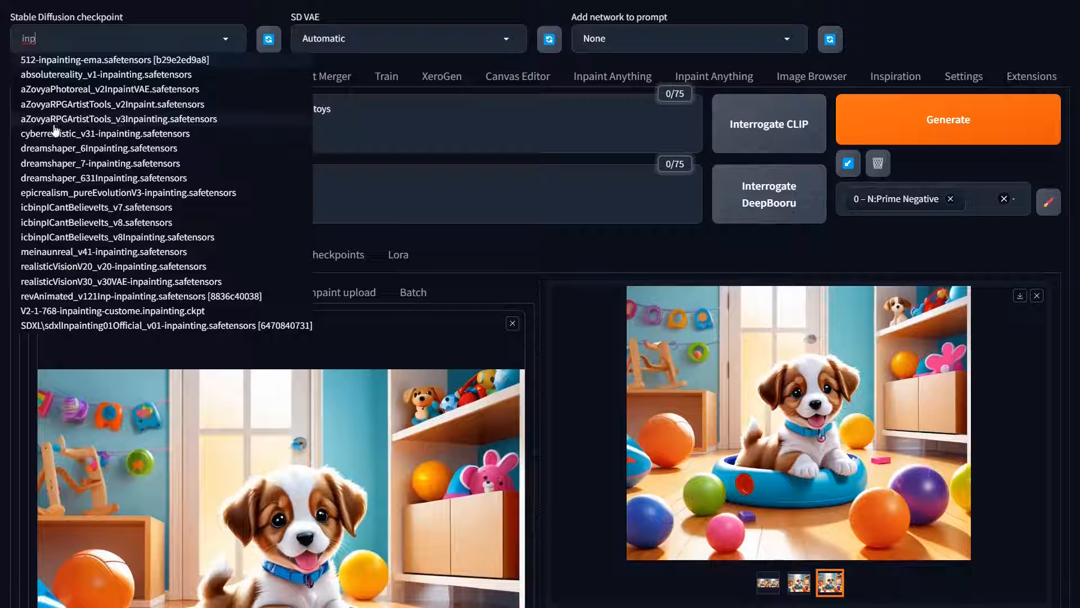
left_click(112, 121)
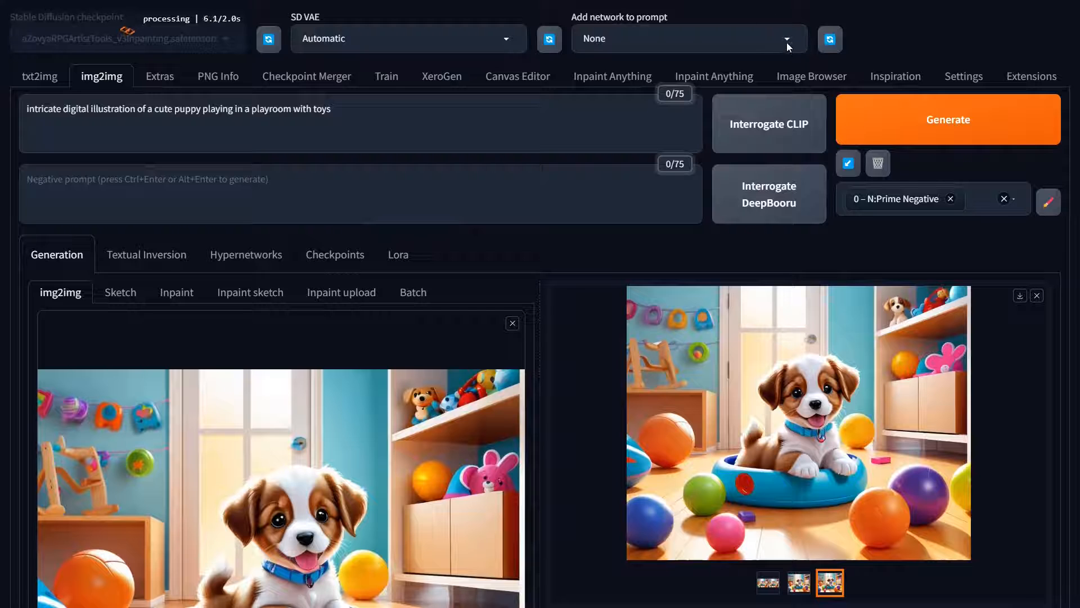
Set the SD VAE to aZovyaRPGArtistTools_v3Inpainting.vae.pt.
left_click(508, 37)
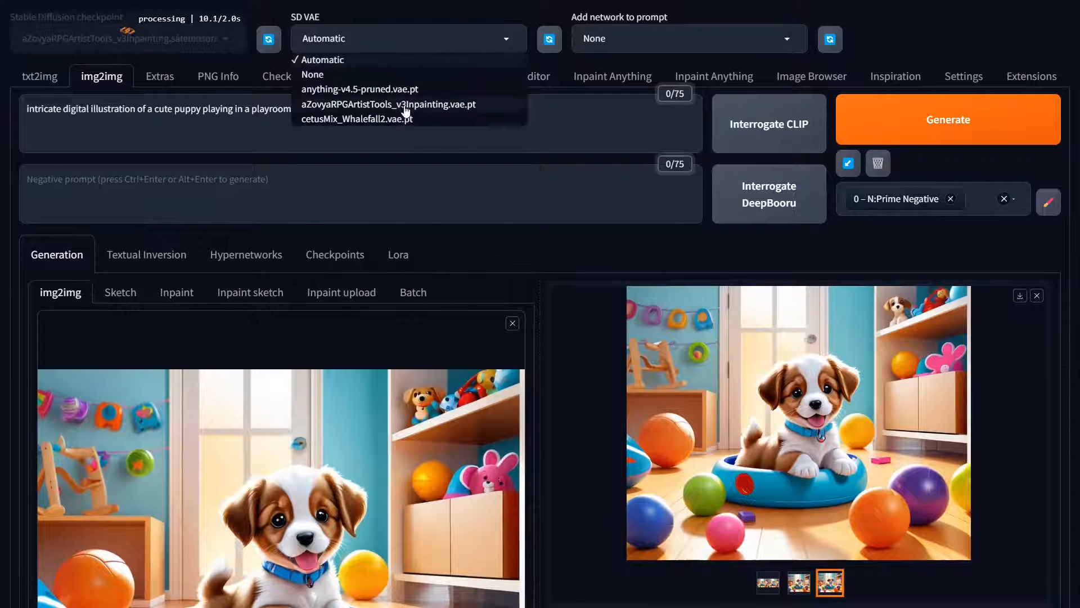
left_click(456, 14)
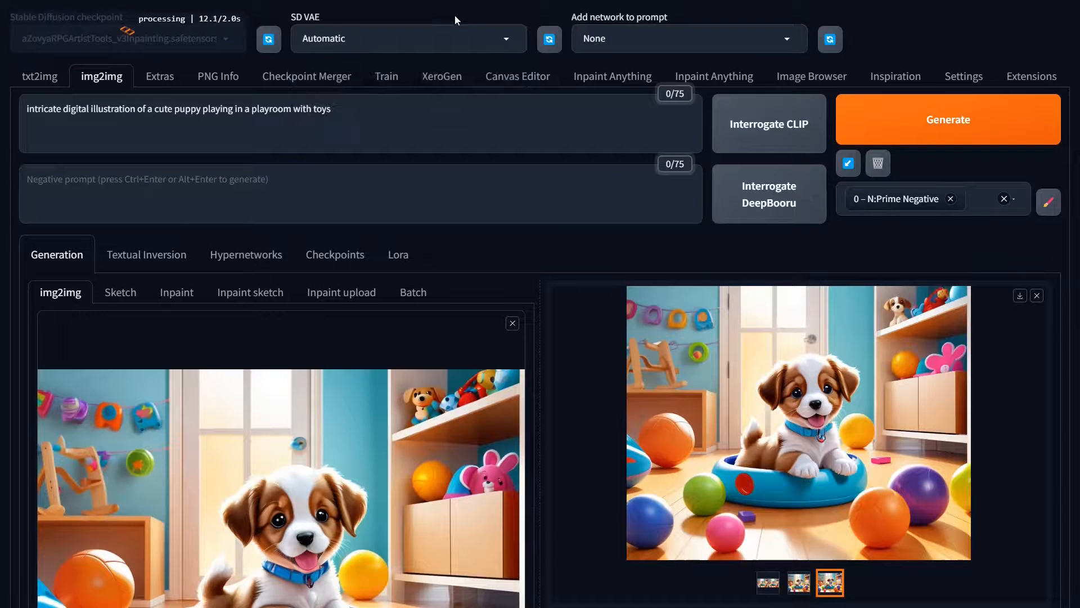
left_click(513, 37)
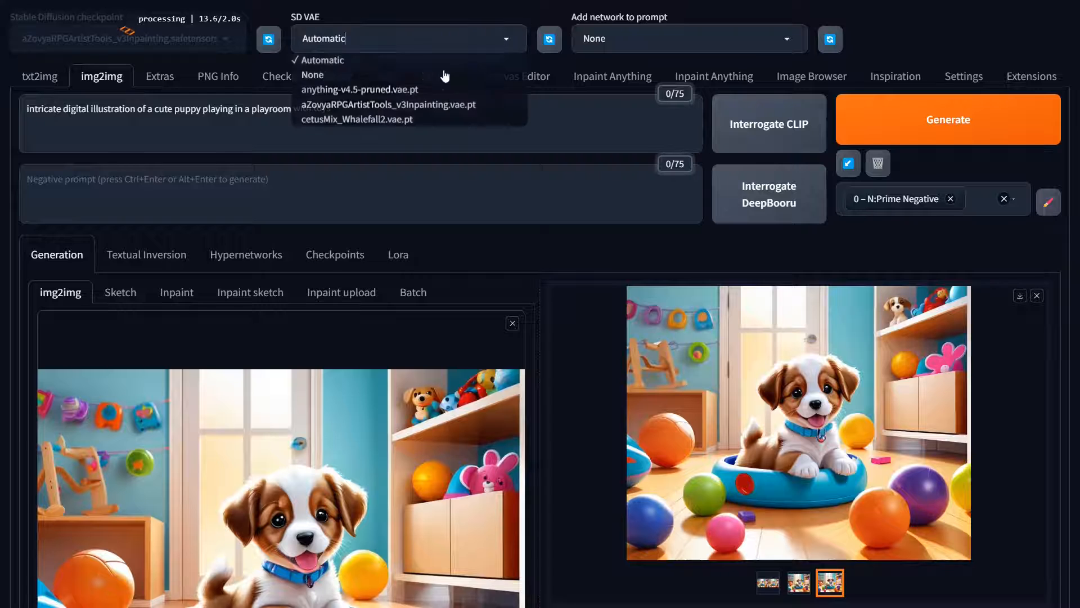
left_click(354, 105)
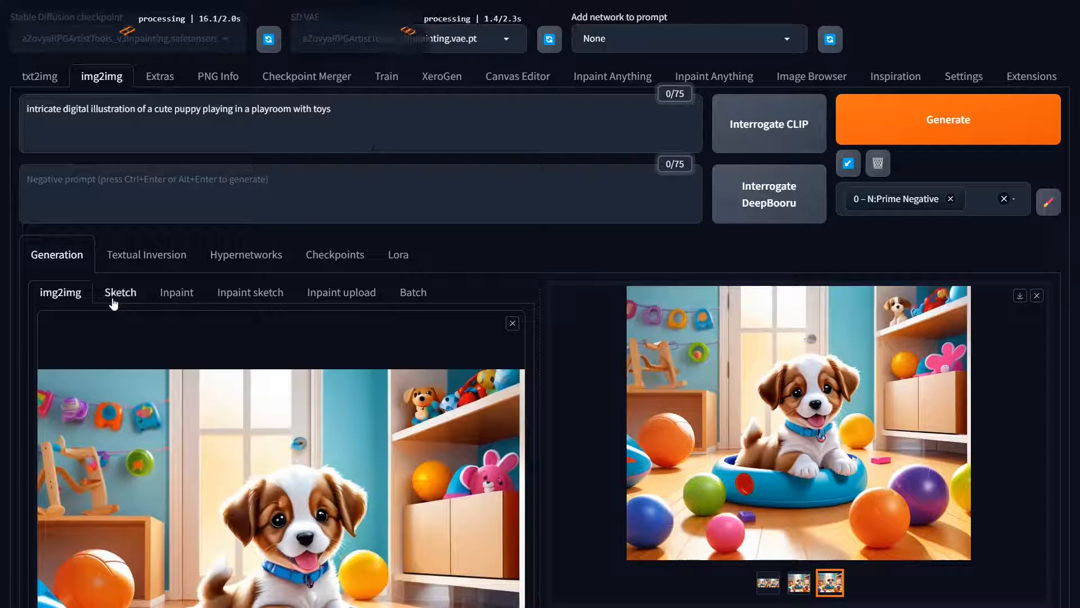
Switch to inpainting with the masked puppy image, review its settings, and generate with the loaded inpainting checkpoint.
left_click(181, 297)
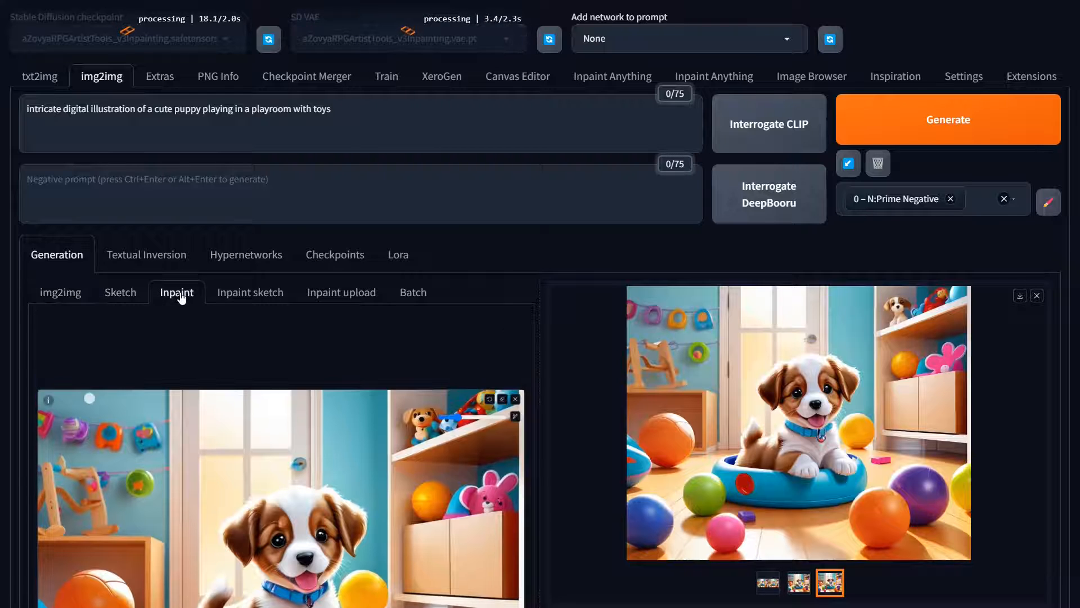
scroll(307, 320, "down", 5)
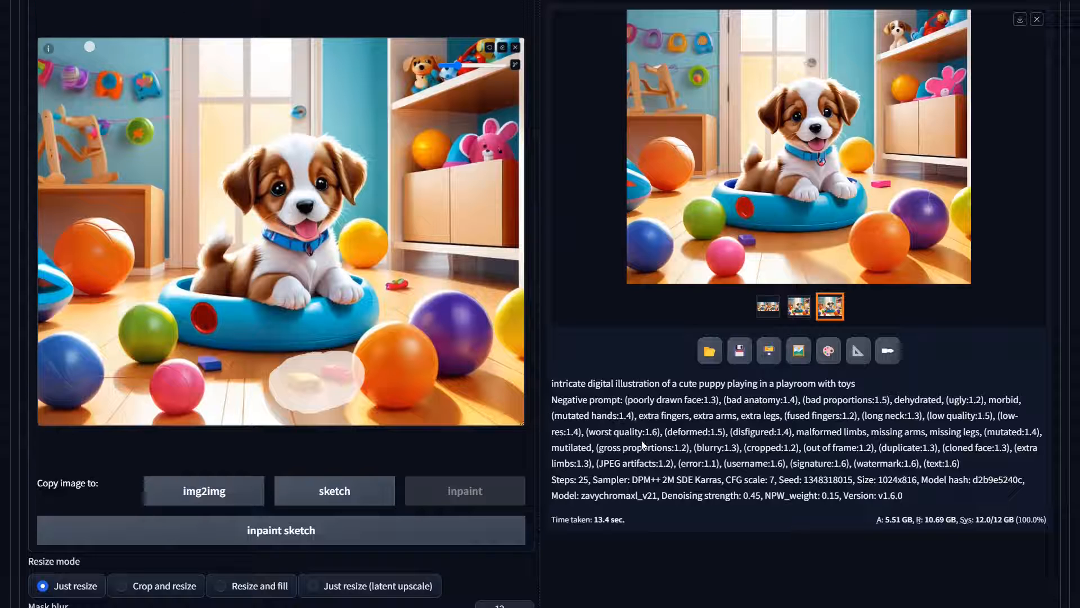
scroll(643, 445, "down", 7)
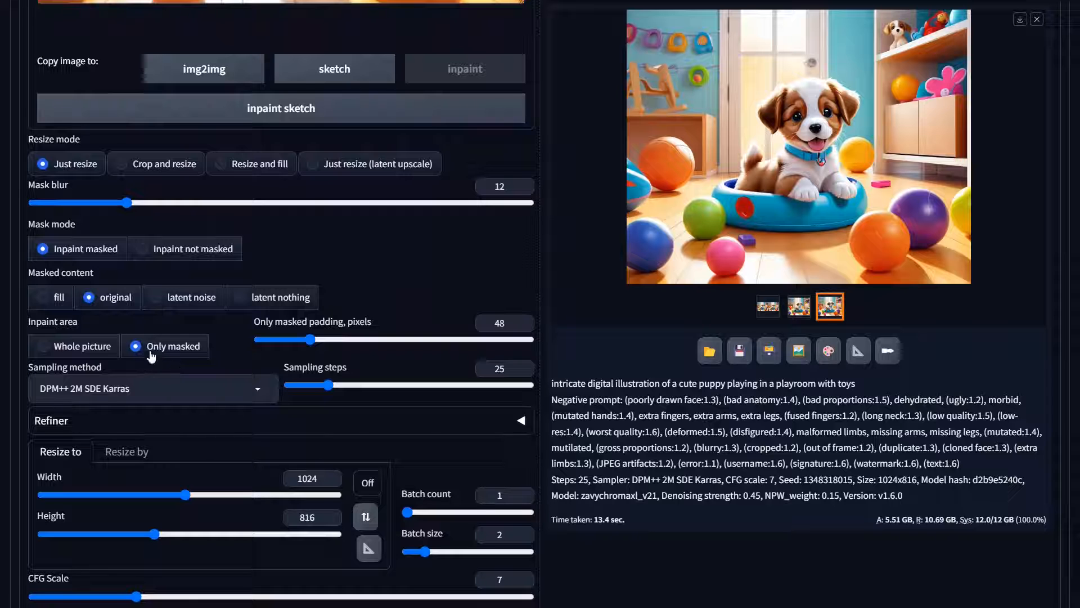
scroll(151, 356, "up", 10)
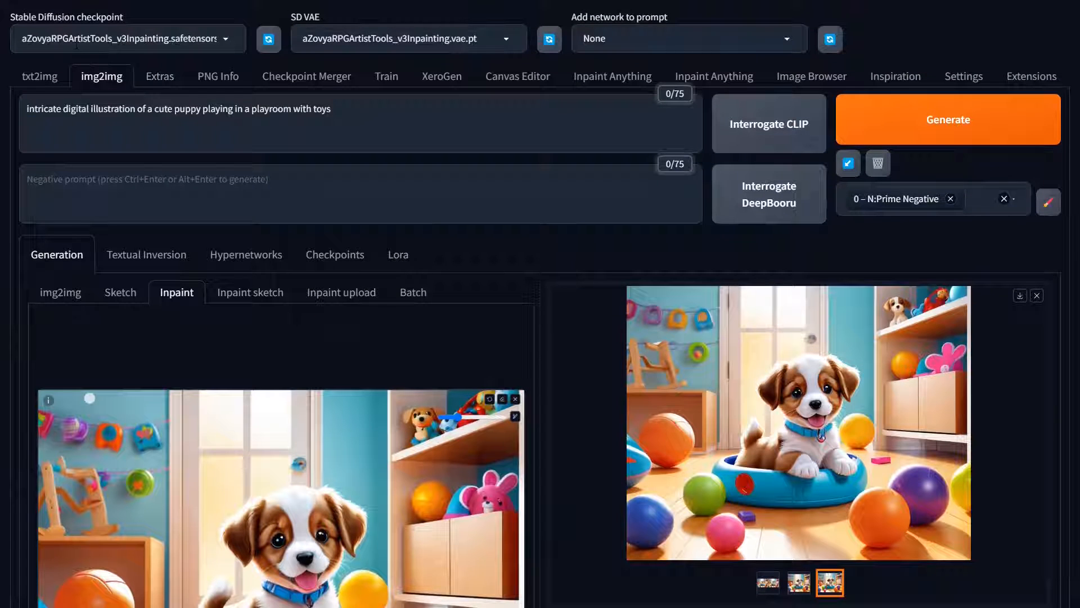
left_click(959, 129)
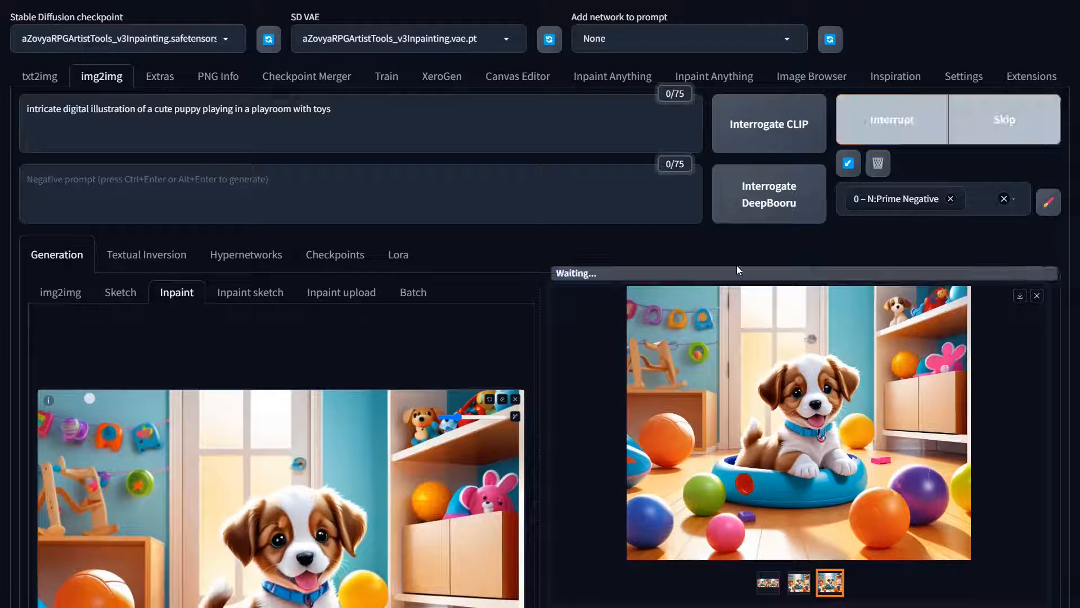
Set the denoising strength to 0.95 and regenerate the masked area of the puppy image.
scroll(736, 266, "down", 5)
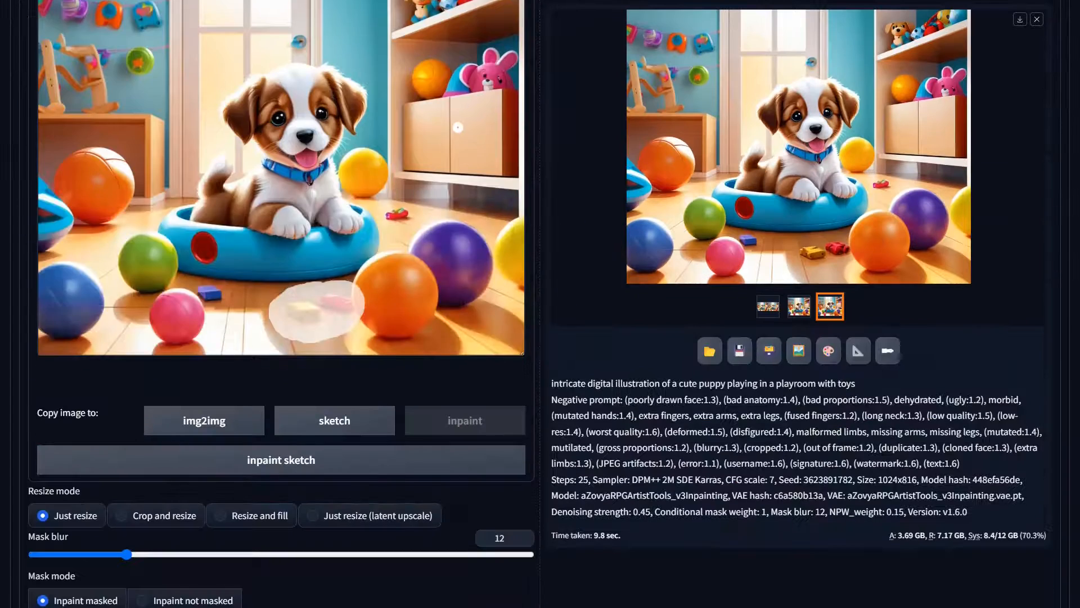
scroll(477, 494, "down", 9)
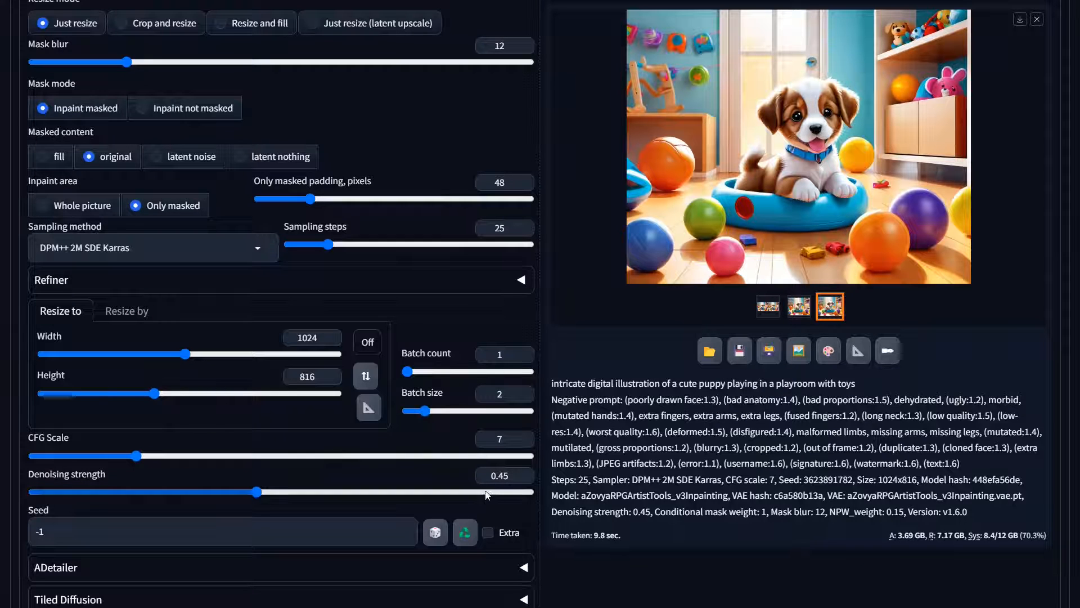
left_click(503, 494)
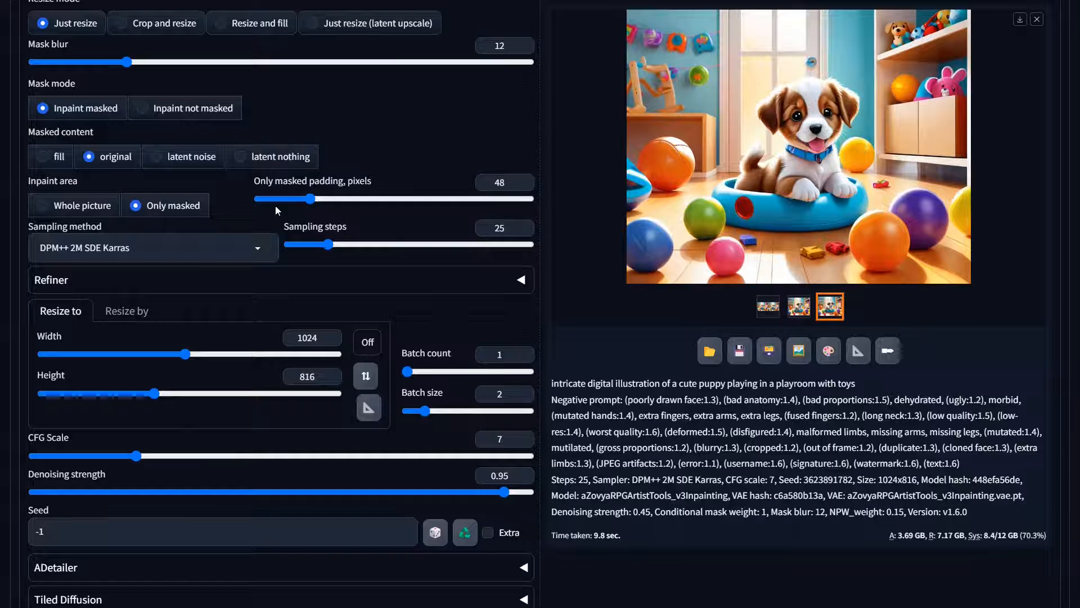
scroll(206, 248, "up", 5)
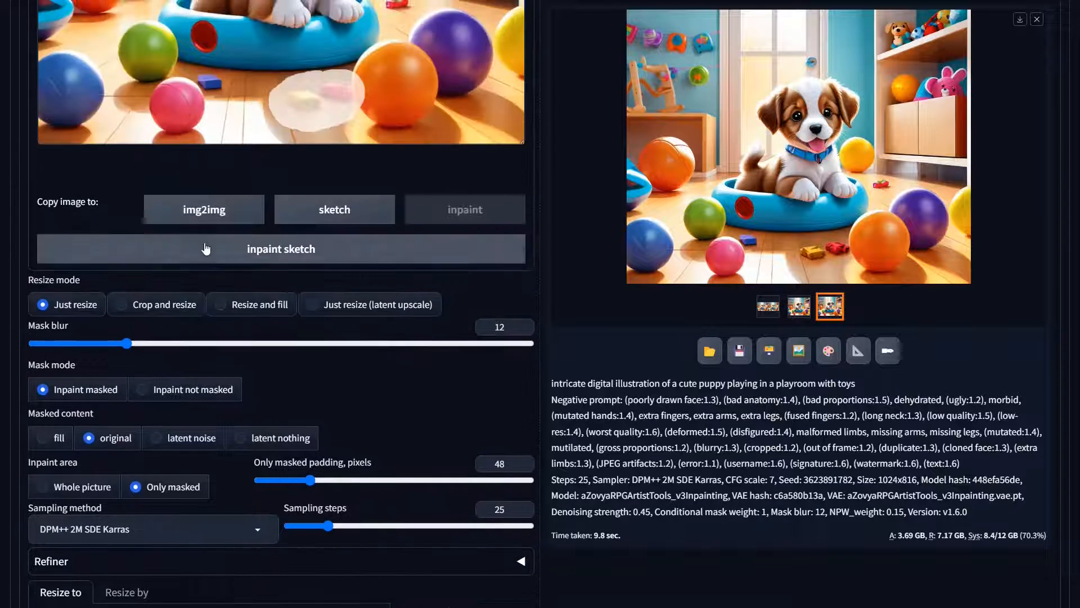
scroll(931, 309, "up", 11)
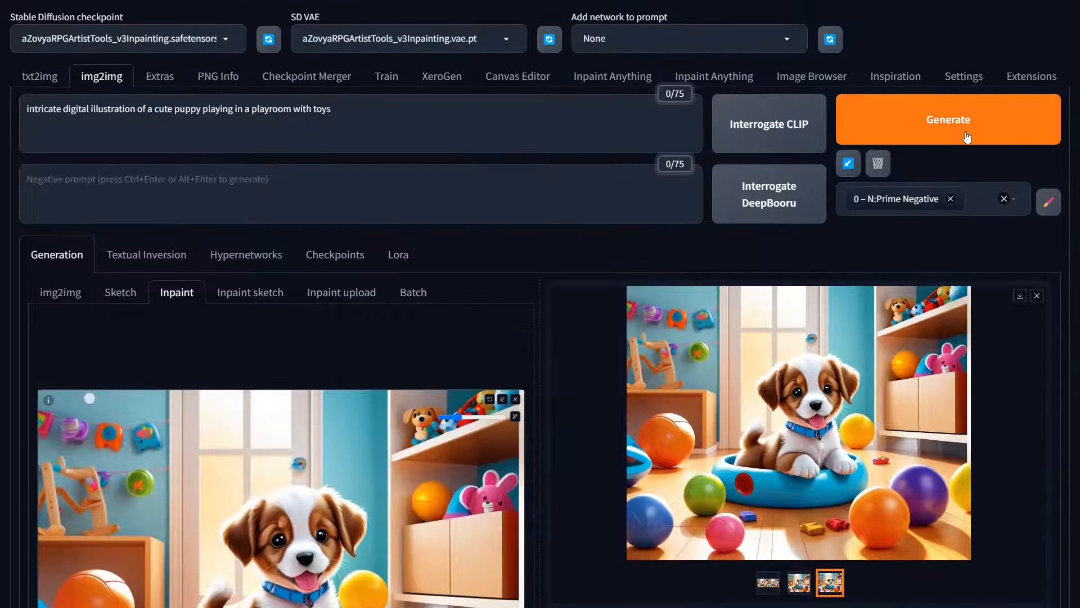
left_click(965, 135)
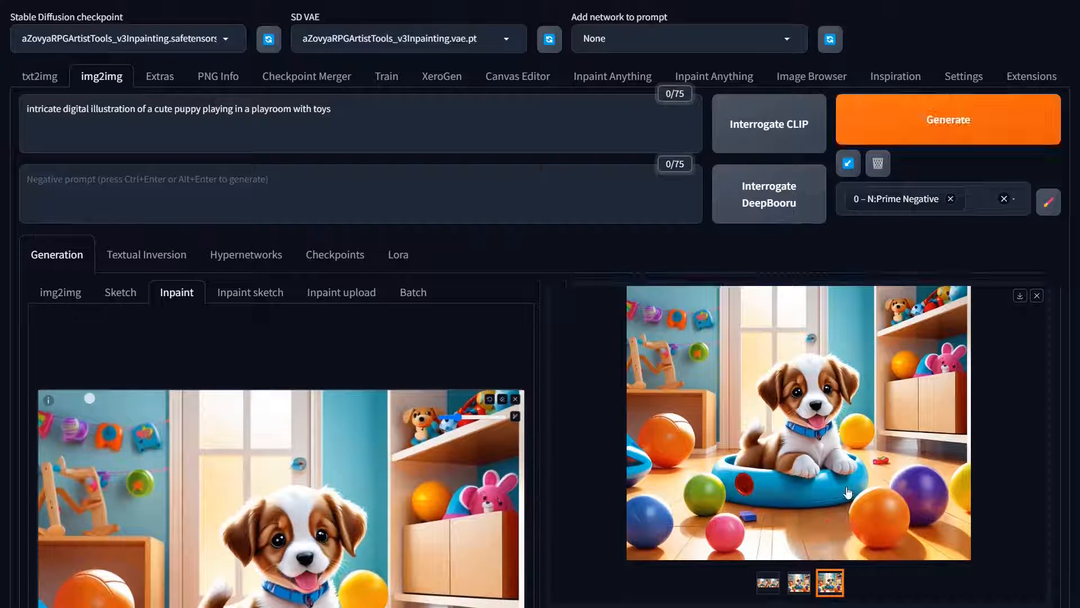
View the inpainted result at full size and examine the floor where the toy blocks were masked.
left_click(810, 587)
left_click(832, 509)
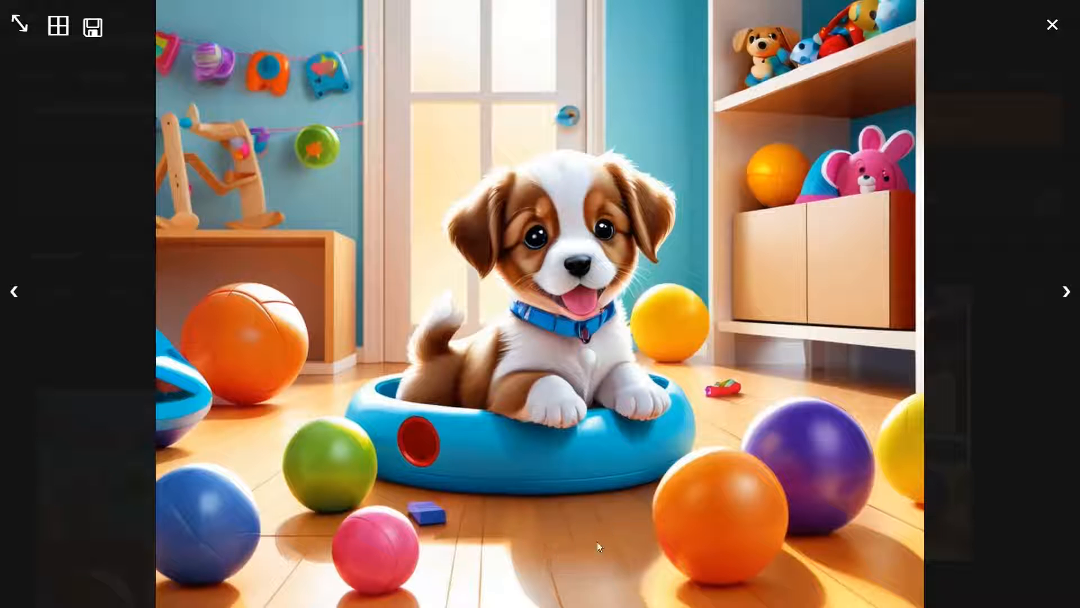
left_click(997, 349)
Undo the old mask strokes and repaint the mask over the yellow and red blocks with a larger brush.
scroll(338, 450, "down", 4)
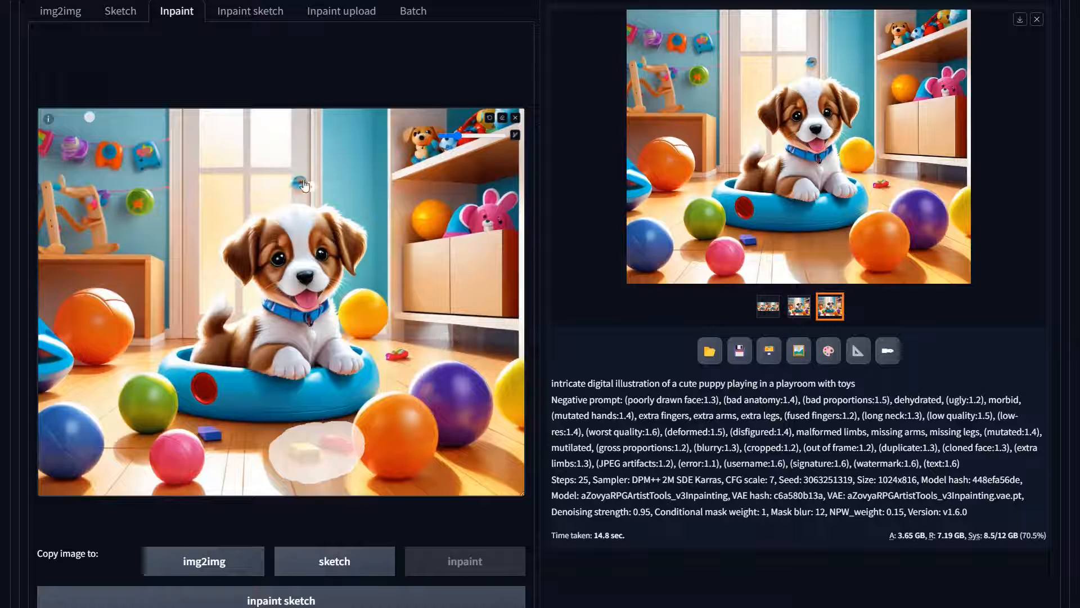
left_click(490, 119)
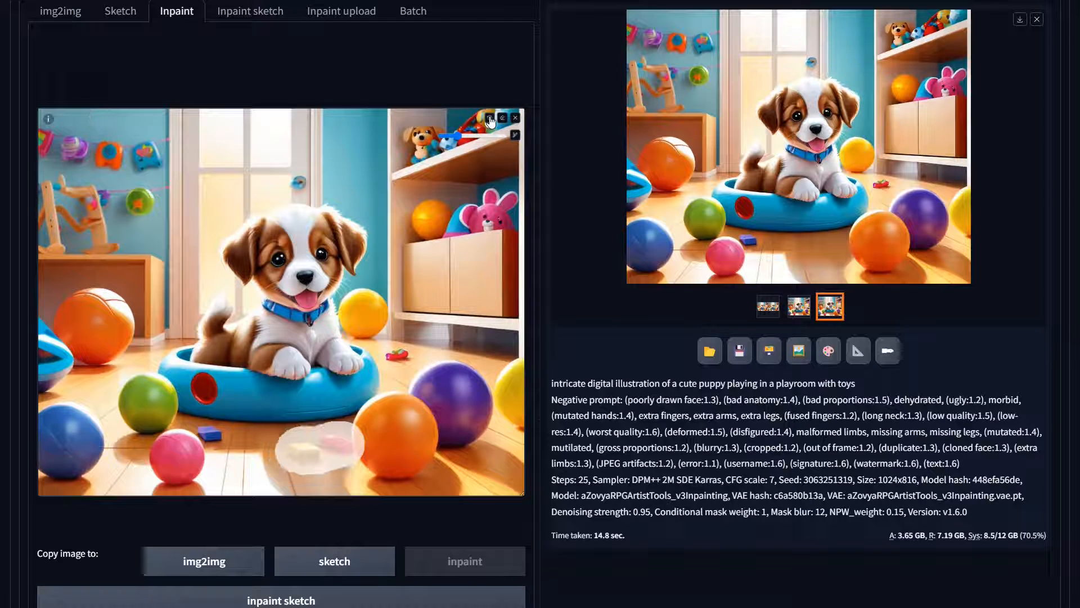
left_click(489, 119)
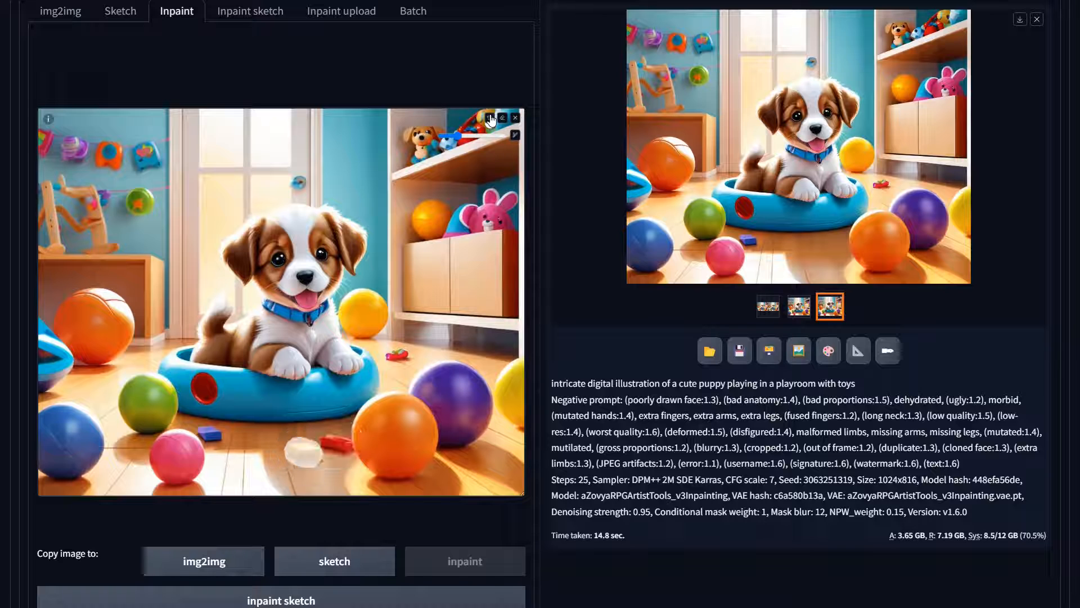
left_click(490, 119)
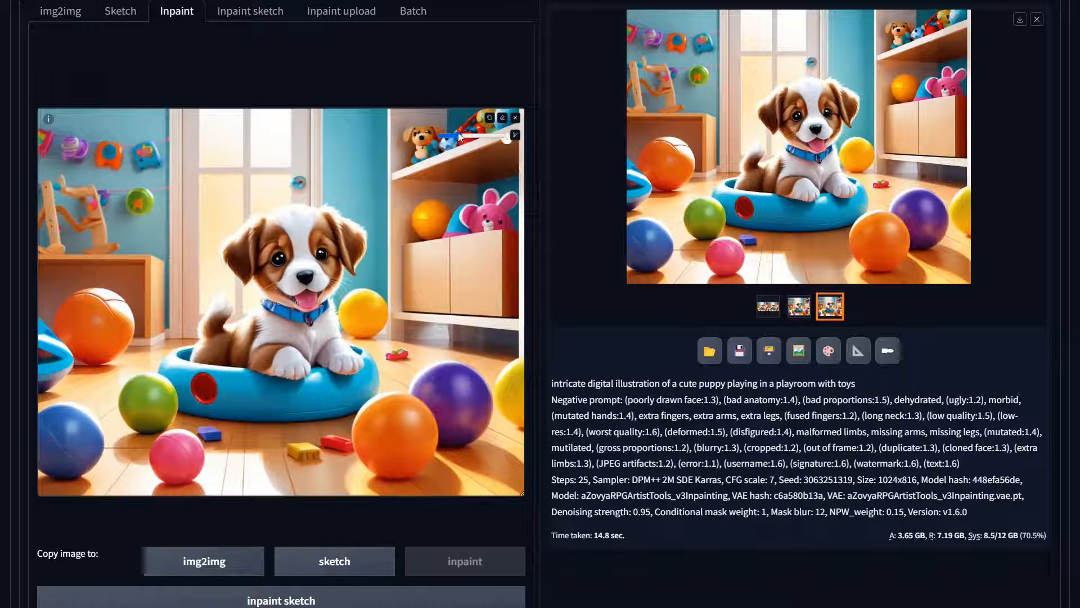
left_click_drag(458, 135, 491, 136)
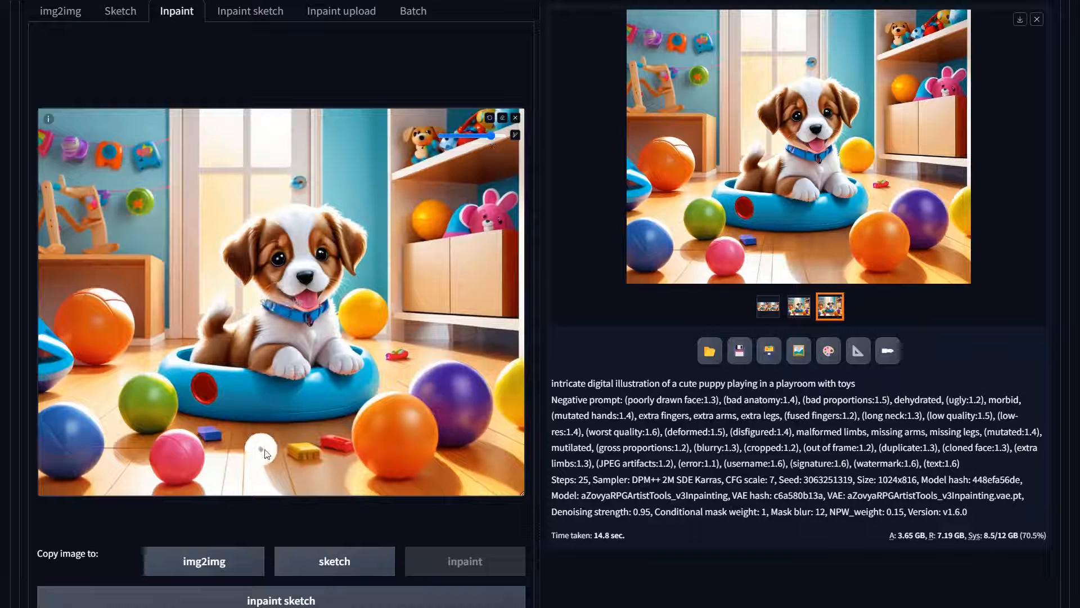
mouse_move(302, 457)
left_mouse_down()
mouse_move(288, 441)
mouse_move(284, 450)
mouse_move(335, 457)
mouse_move(359, 443)
mouse_move(293, 442)
left_mouse_up()
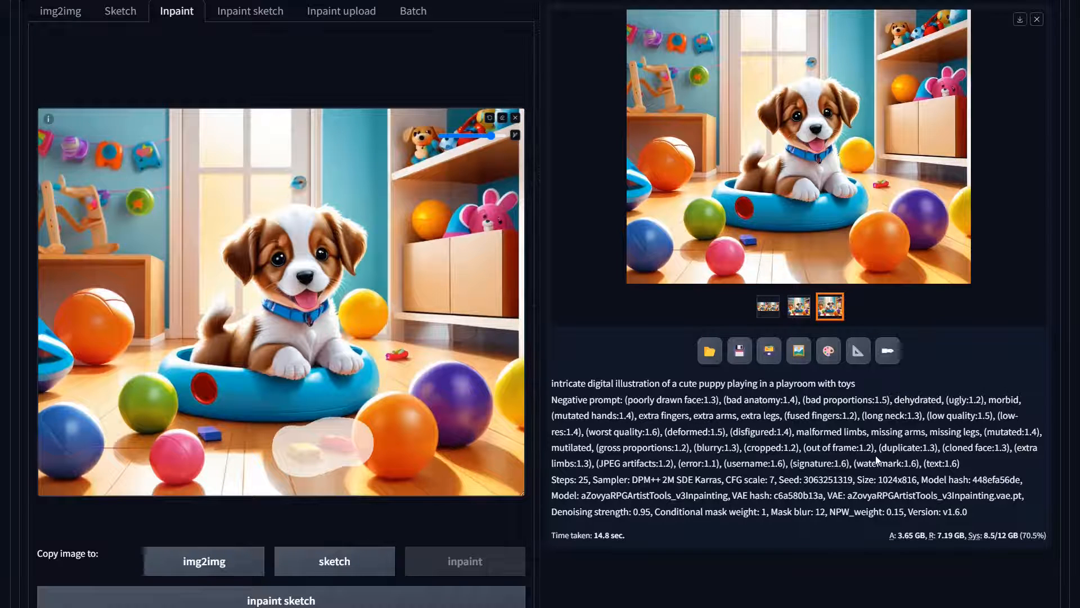
Set the only masked padding to 148 pixels and generate new inpainted variations.
scroll(423, 325, "down", 6)
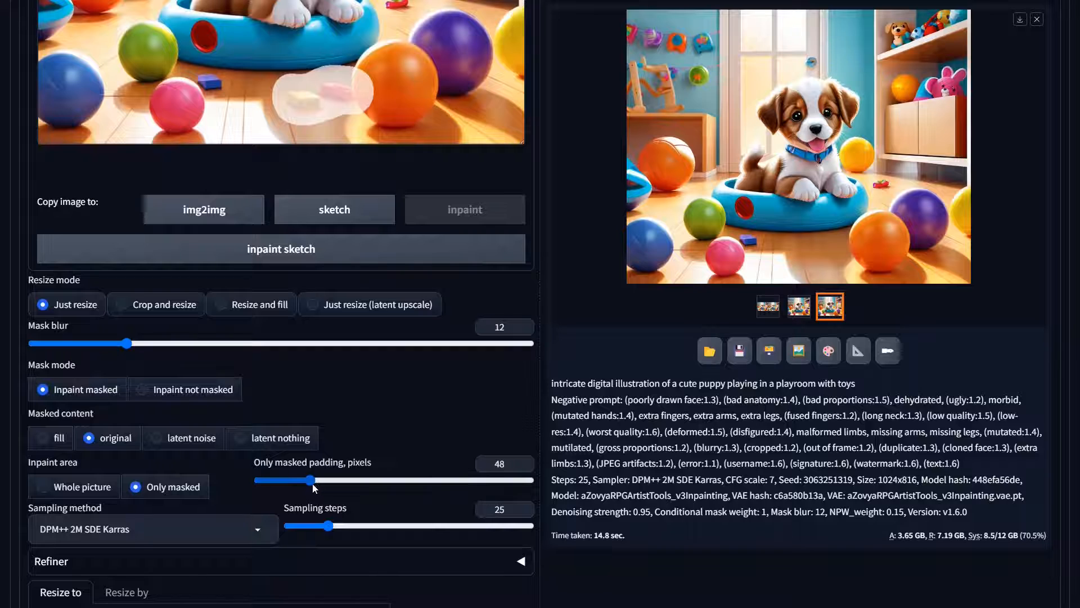
left_click_drag(311, 483, 416, 486)
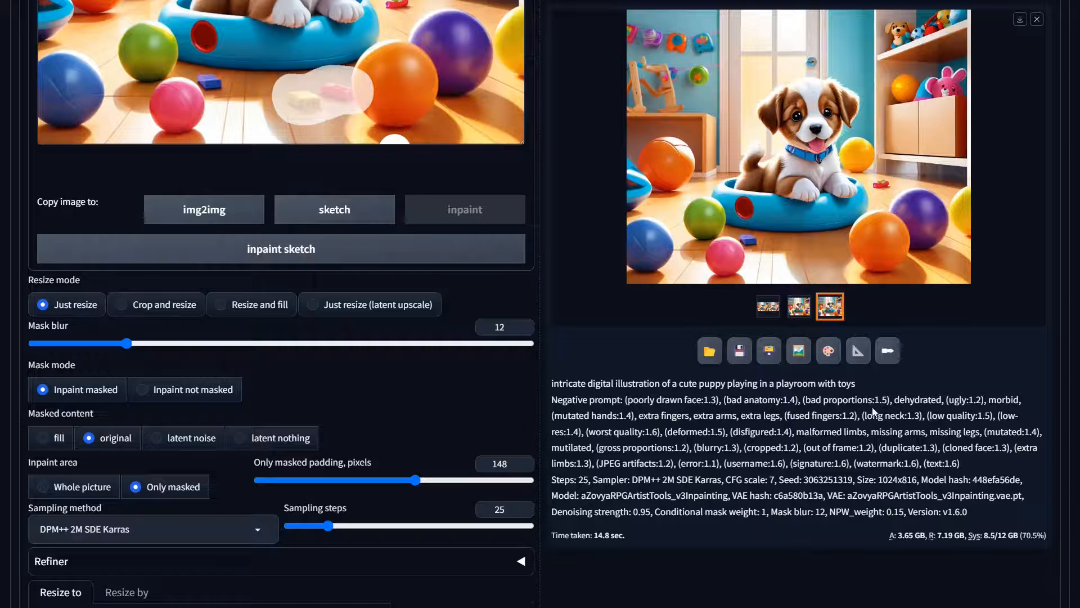
scroll(837, 225, "up", 5)
scroll(1014, 288, "up", 4)
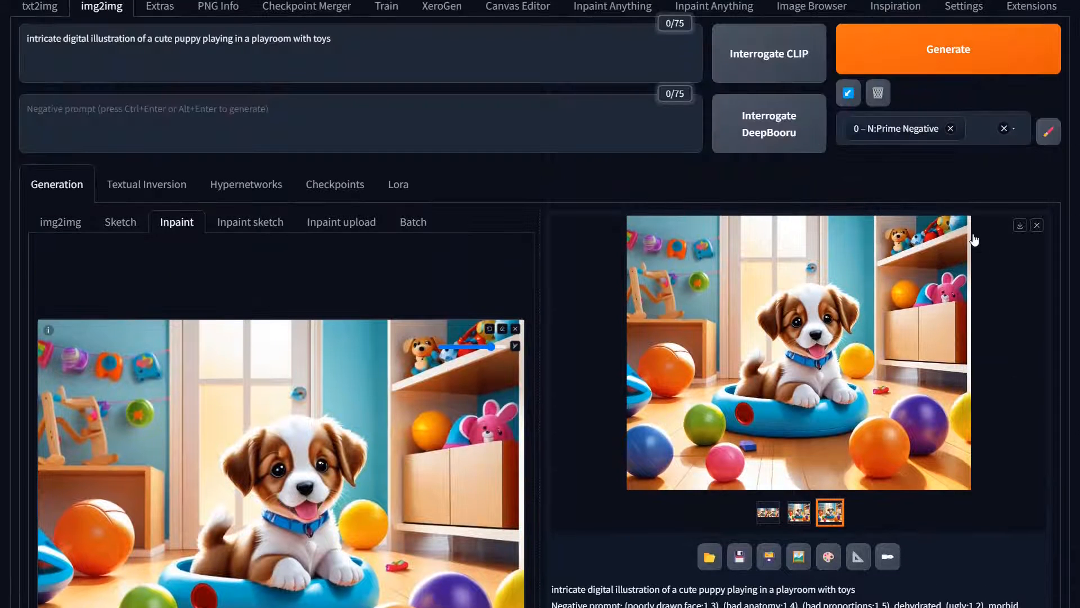
key("ctrl+Return")
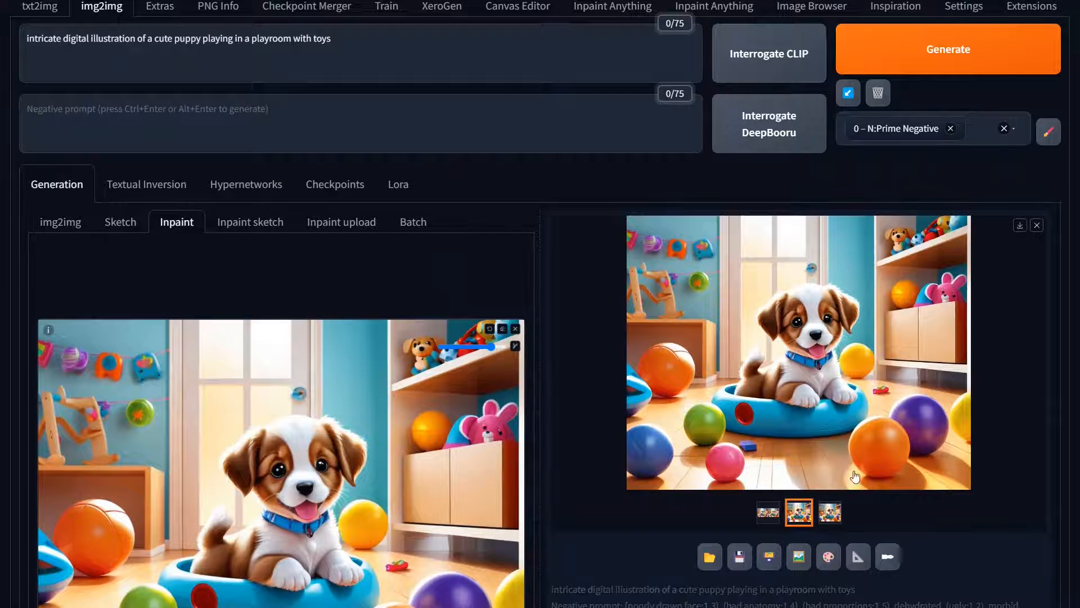
View both inpainted variations at full size and compare the masked floor area in front of the puppy.
left_click(818, 458)
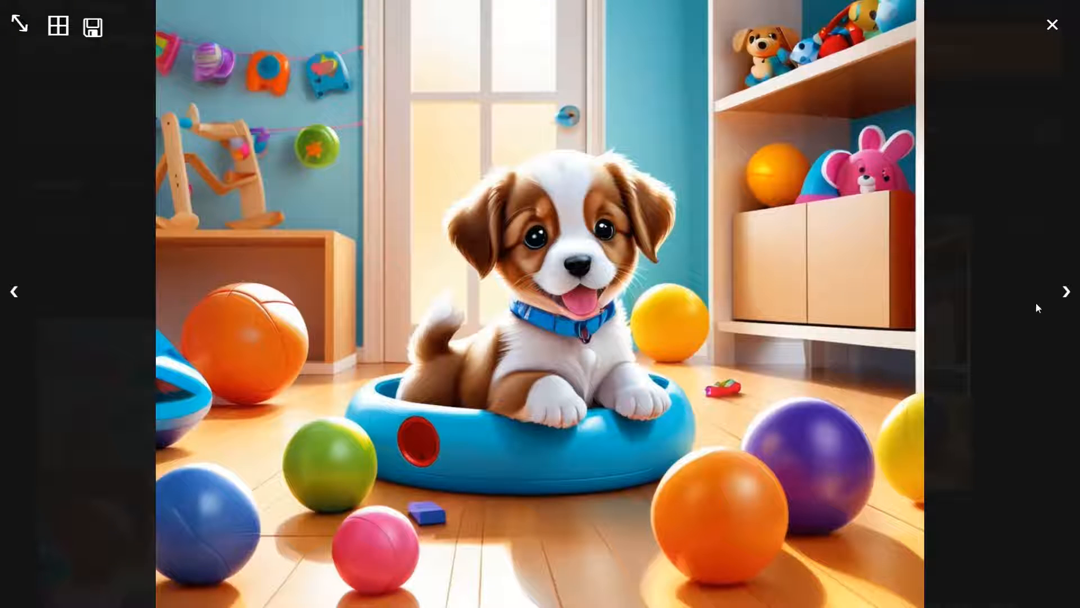
left_click(1065, 292)
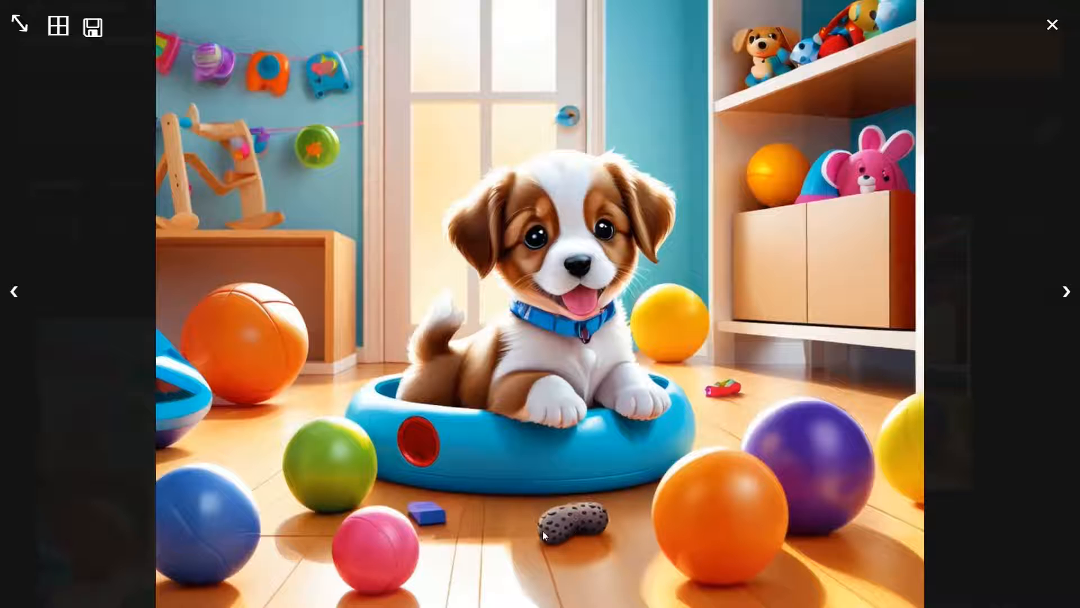
left_click(13, 293)
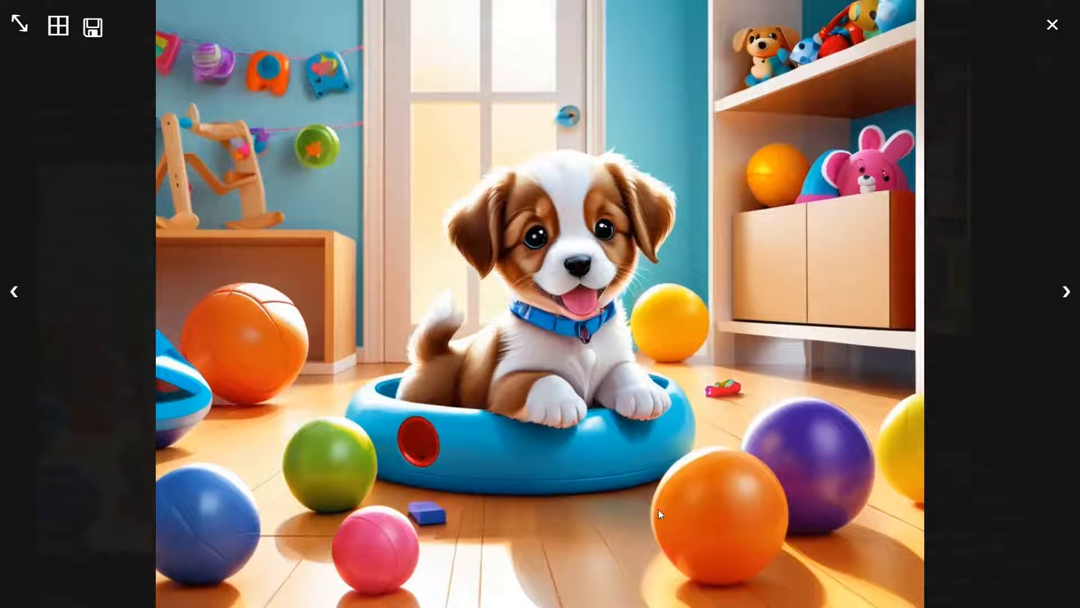
left_click(979, 406)
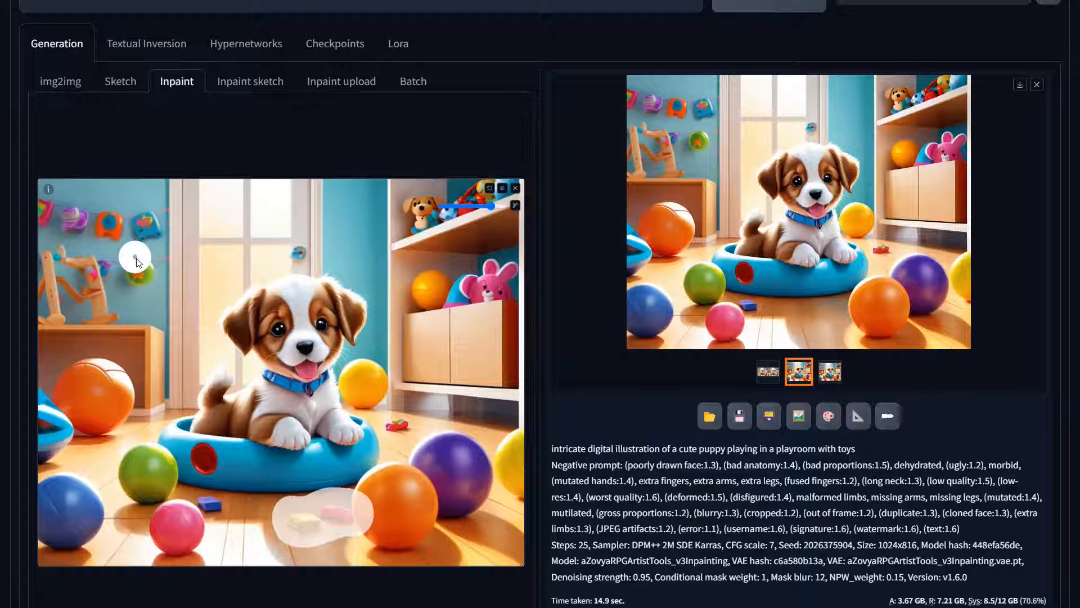
Set the inpaint area to Whole picture with the masked padding at 36 pixels, and generate new variations.
scroll(321, 379, "down", 6)
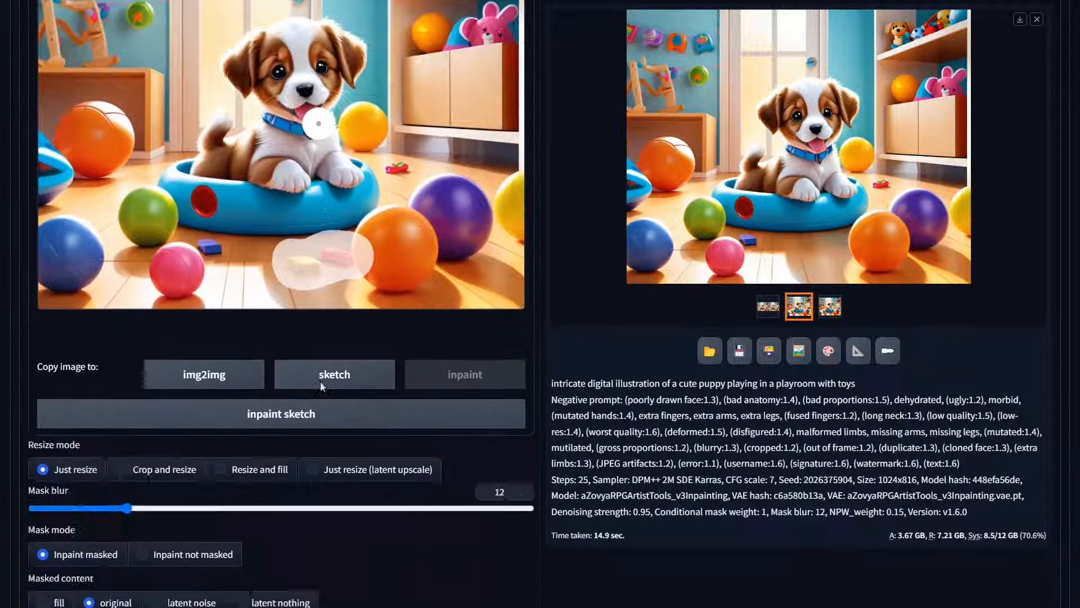
scroll(326, 423, "down", 1)
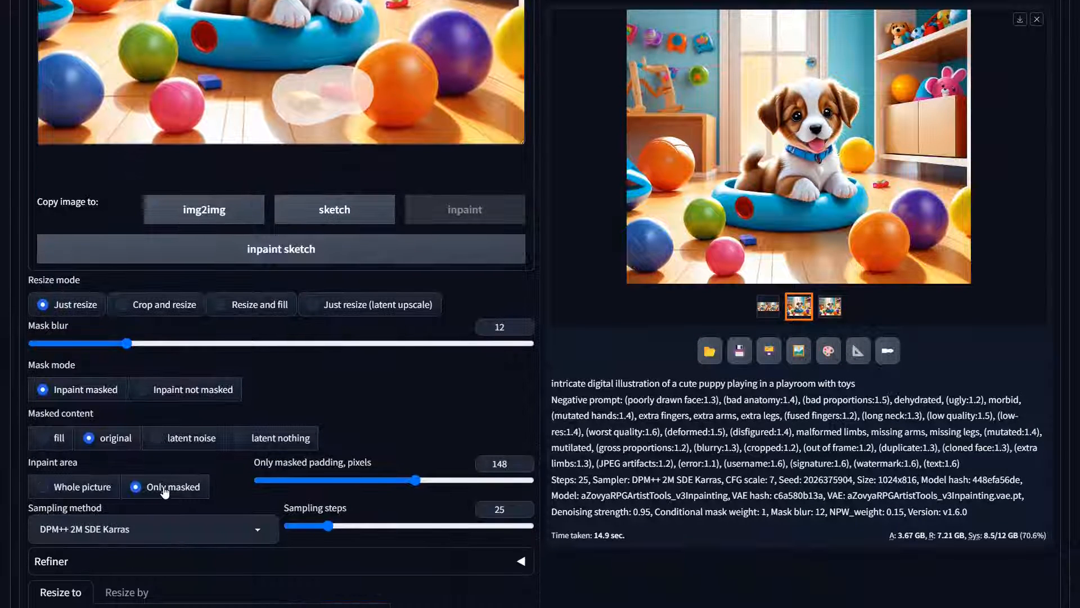
left_click(54, 487)
left_click_drag(415, 480, 305, 483)
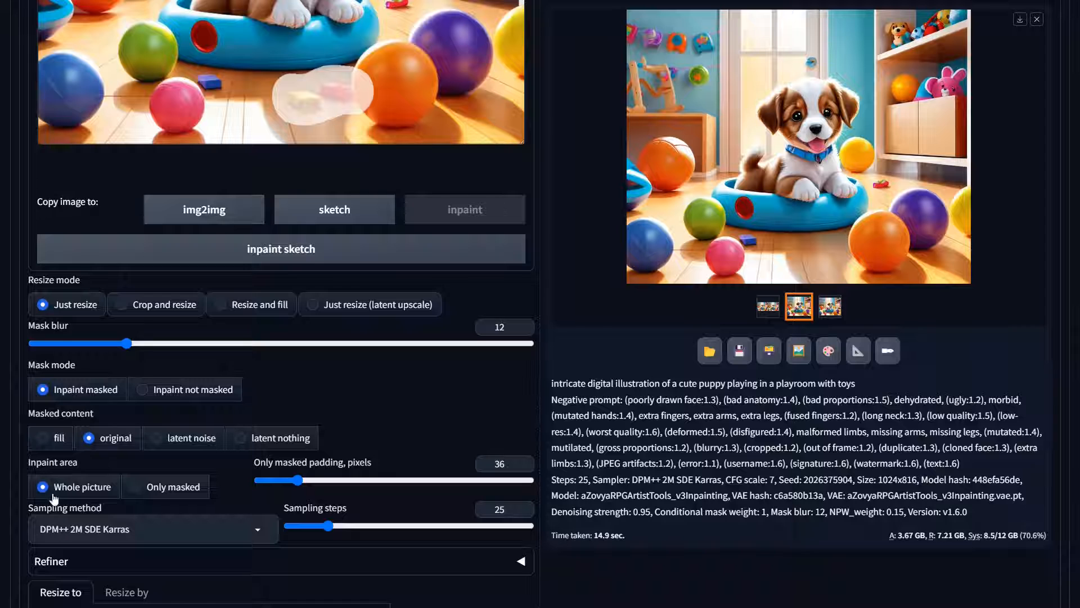
scroll(928, 230, "up", 2)
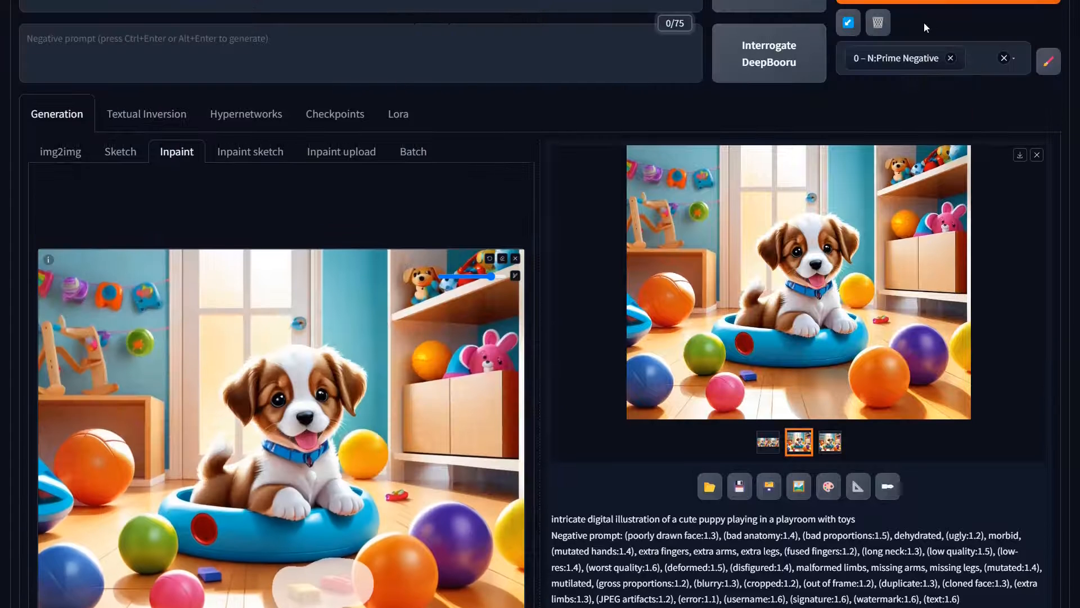
left_click(921, 7)
View the whole-picture inpainting results at full size and check how the floor blends into the scene.
left_click(816, 352)
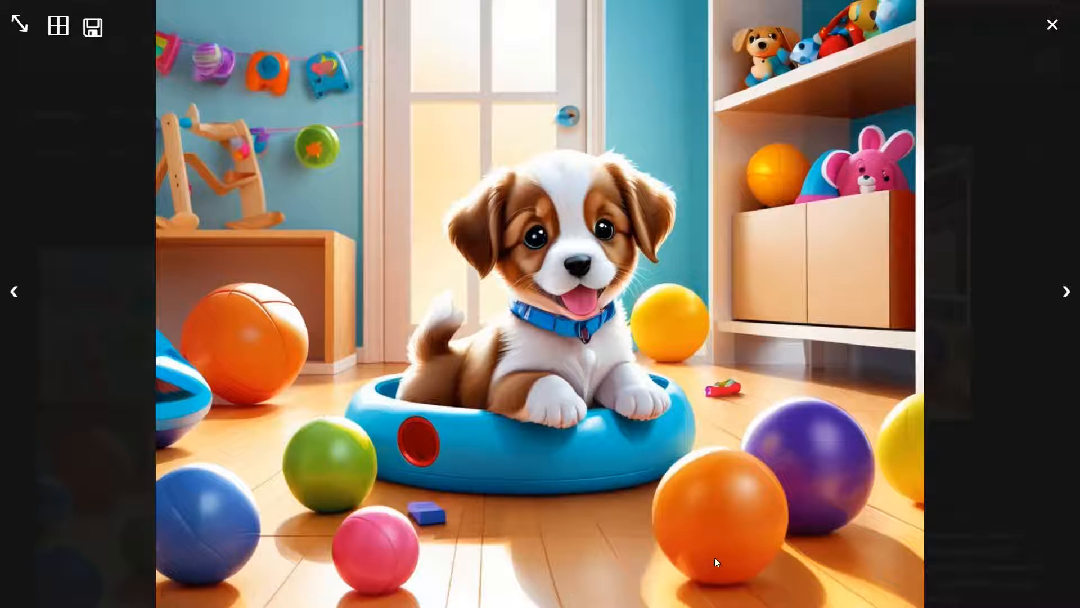
left_click(1067, 294)
key("Escape")
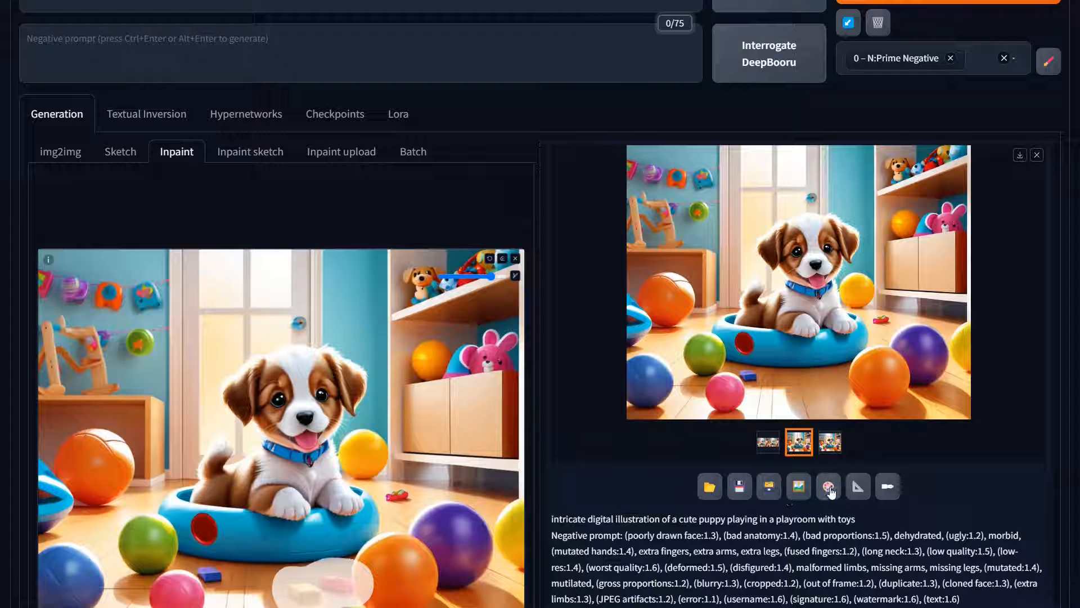
Replace the old mask with new ones over the small red toy and the blue block on the floor, reducing the brush size.
scroll(344, 388, "down", 3)
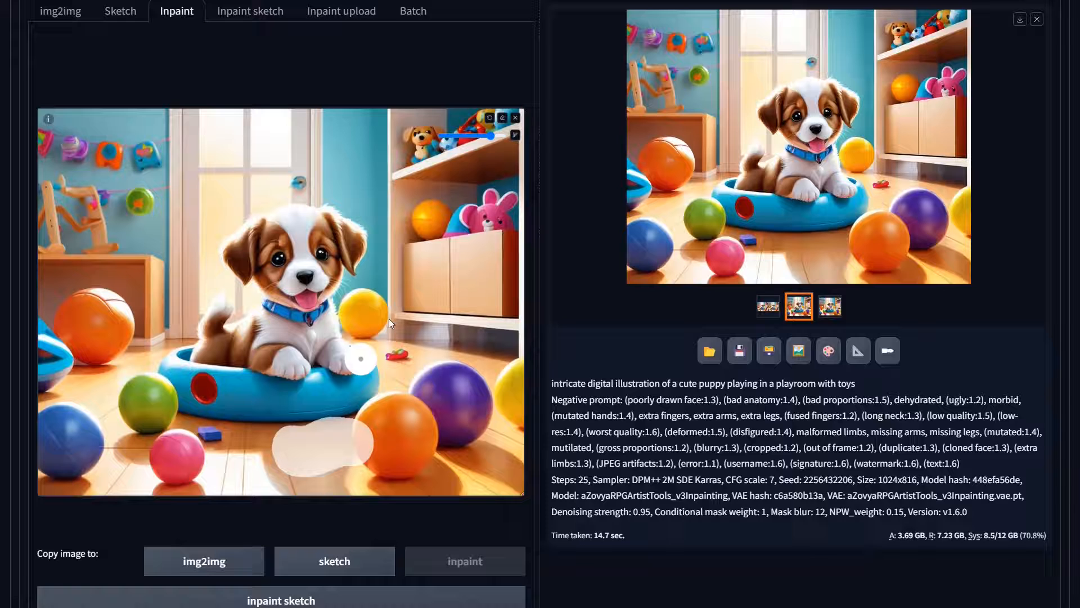
left_click(502, 117)
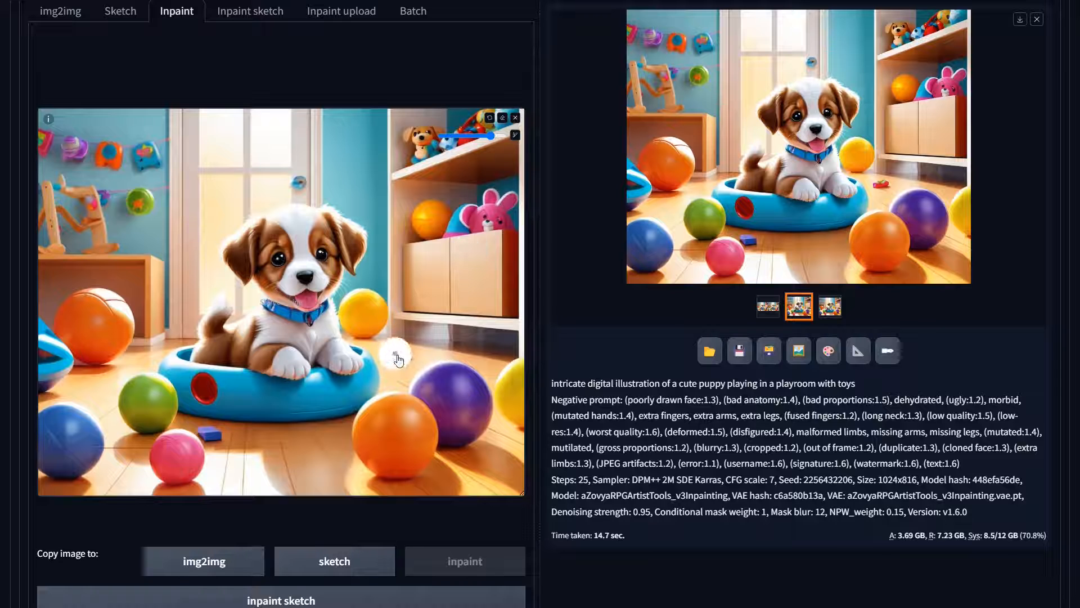
left_click_drag(396, 356, 398, 365)
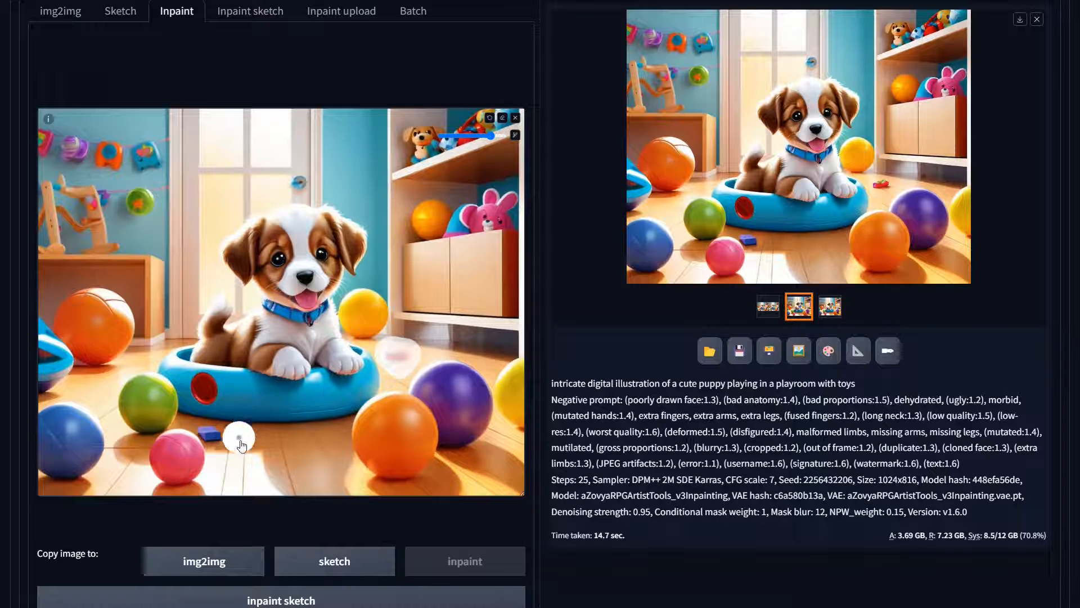
left_click_drag(492, 135, 478, 136)
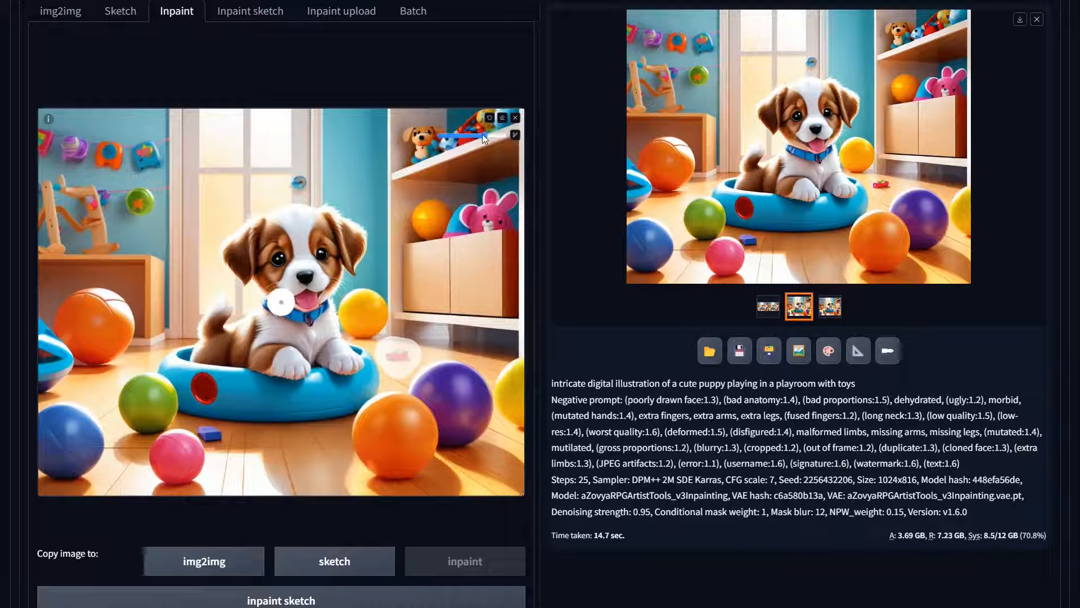
mouse_move(194, 429)
left_mouse_down()
mouse_move(230, 443)
mouse_move(213, 438)
left_mouse_up()
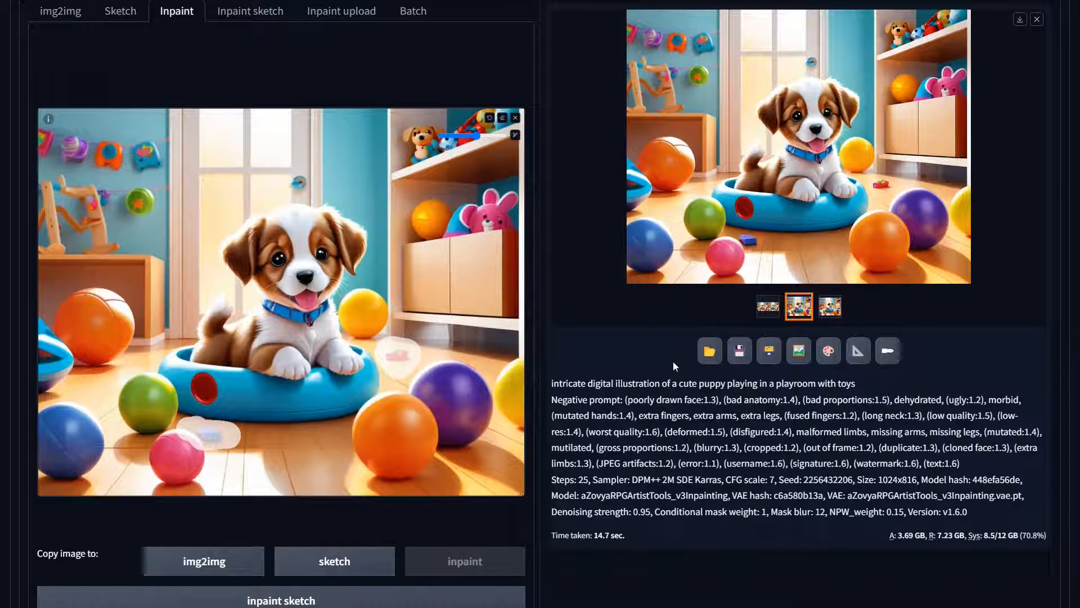
Generate inpainted variations for the two masked floor toys and view a result at full size.
scroll(674, 366, "up", 5)
left_click(959, 115)
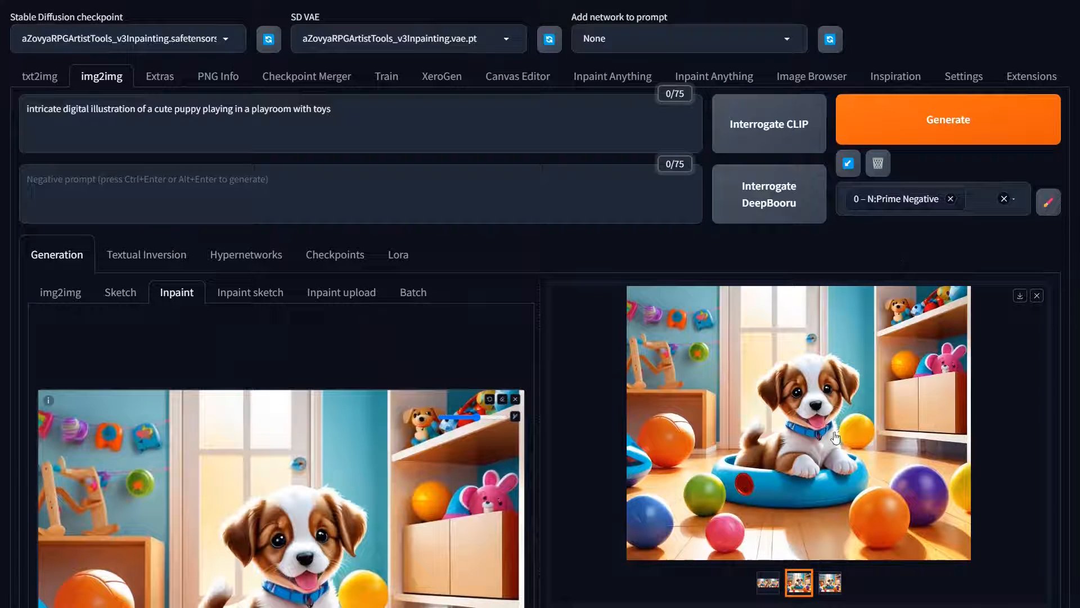
left_click(758, 523)
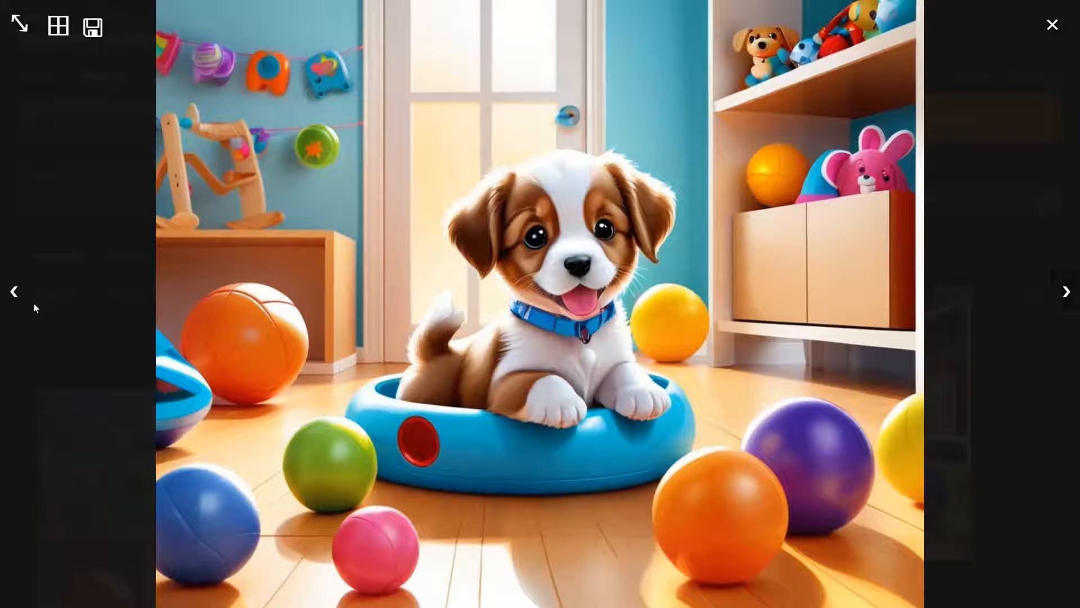
left_click(86, 316)
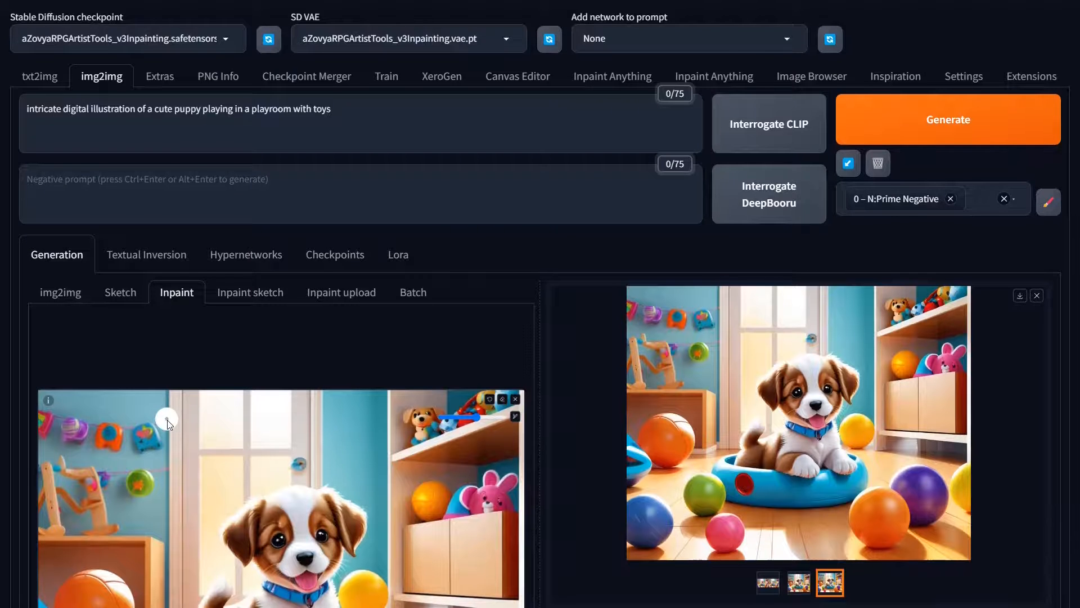
Send the cleaned result to inpainting and mask only the green hanging toy on the wall.
scroll(167, 420, "down", 4)
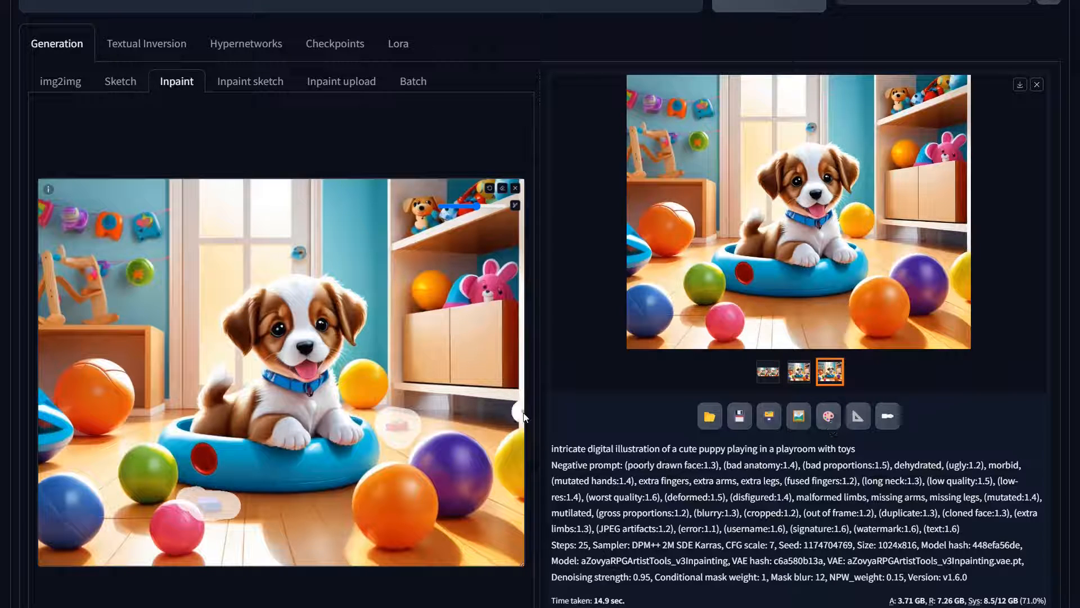
left_click(502, 187)
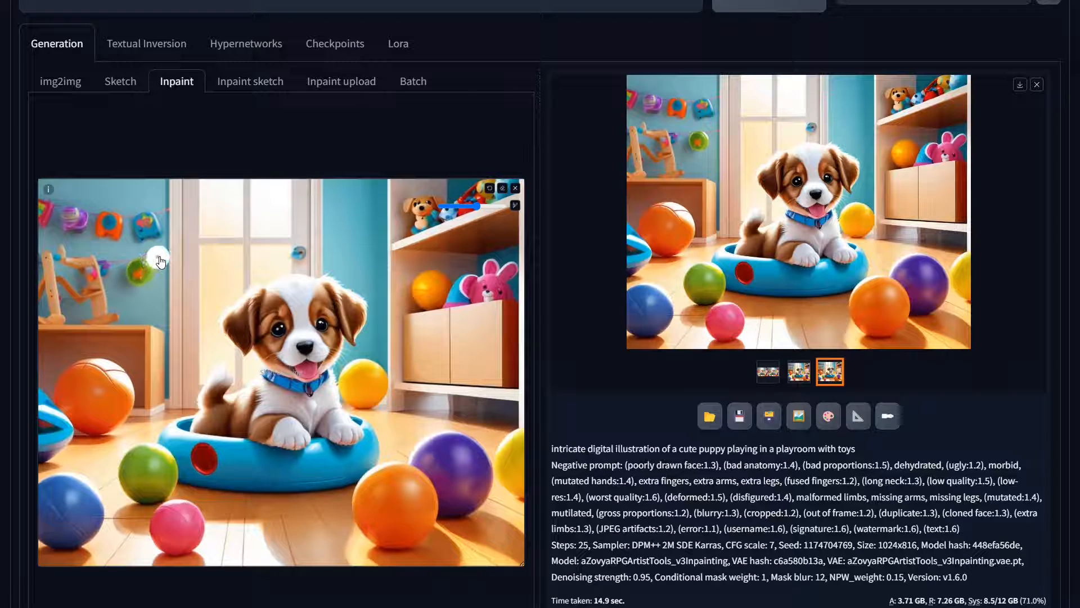
mouse_move(164, 263)
left_mouse_down()
mouse_move(142, 295)
mouse_move(129, 262)
mouse_move(154, 257)
mouse_move(146, 287)
left_mouse_up()
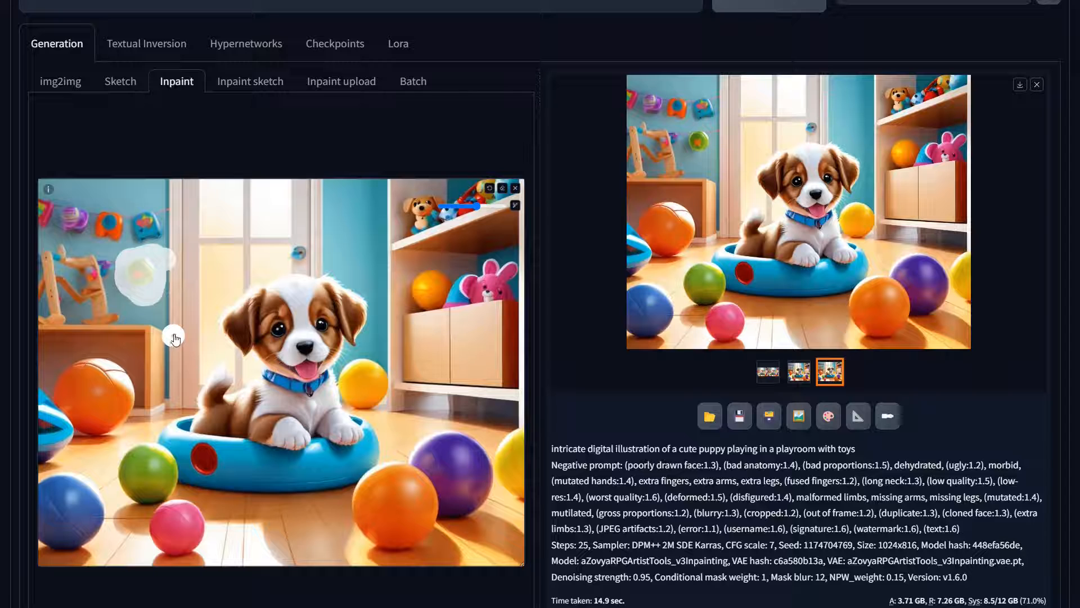
Generate inpainted variations for the green wall toy and inspect a result at full size.
scroll(731, 282, "up", 4)
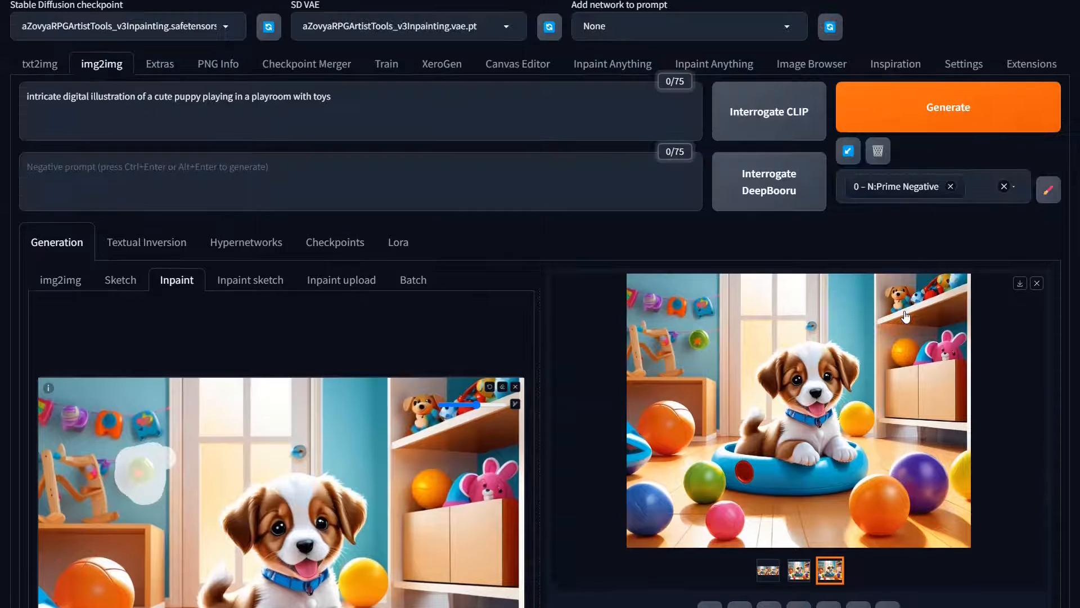
left_click(970, 131)
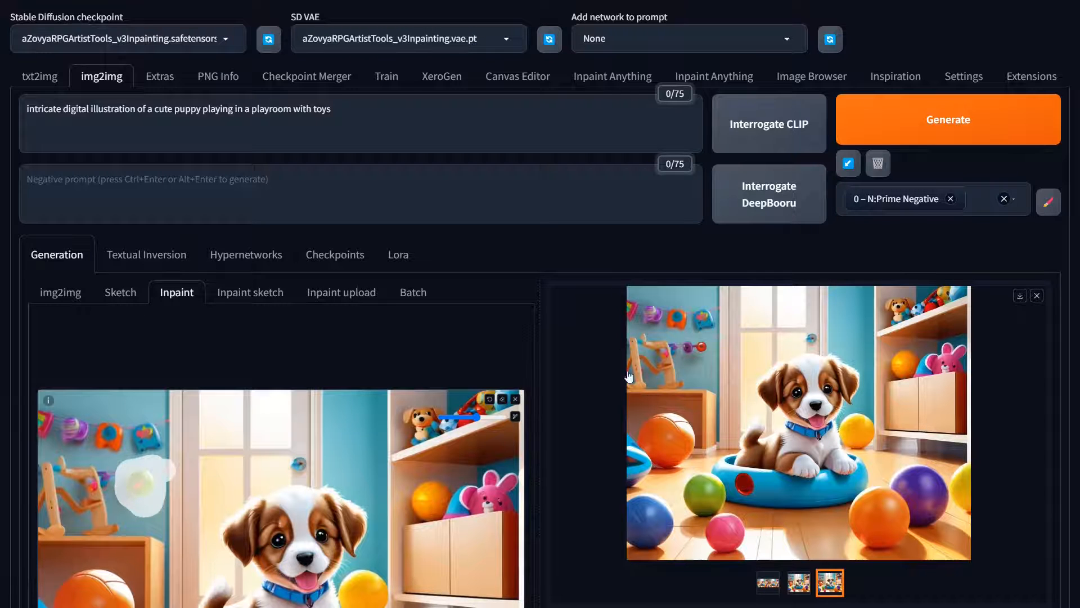
left_click(697, 355)
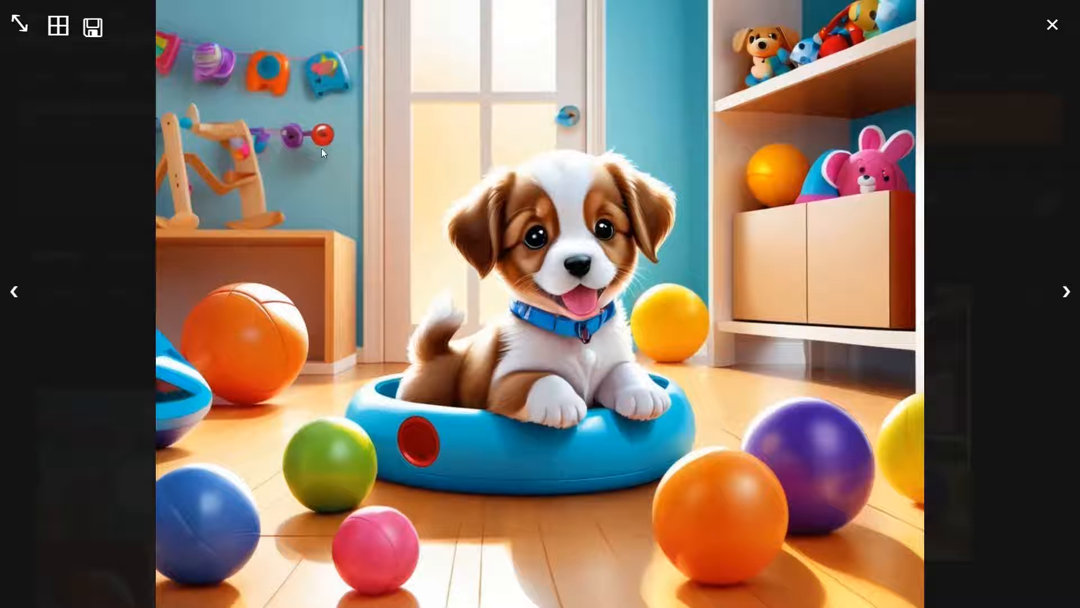
left_click(579, 307)
Send the latest result to inpainting and replace the mask with one over the purple and red toys beside the wooden figure.
scroll(883, 571, "down", 3)
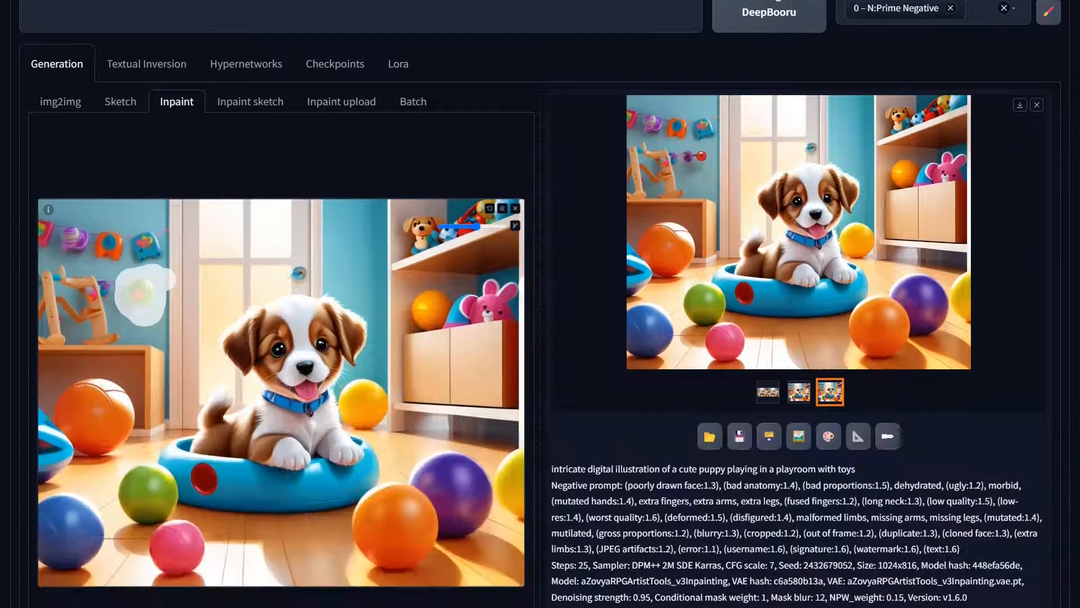
left_click(831, 486)
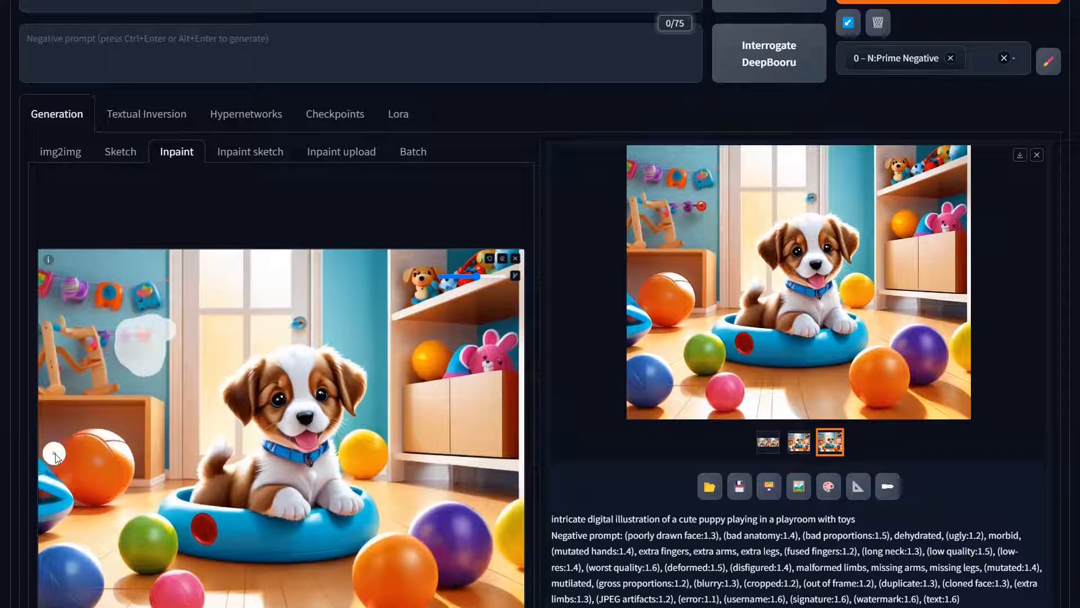
left_click(502, 260)
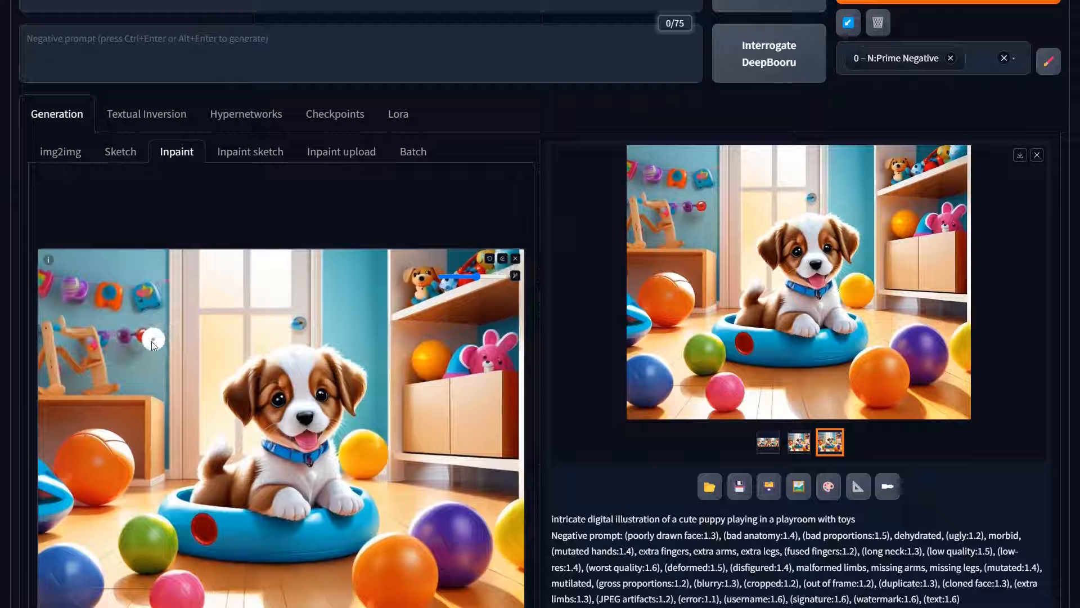
mouse_move(137, 361)
left_mouse_down()
mouse_move(97, 329)
mouse_move(146, 327)
mouse_move(147, 341)
mouse_move(120, 339)
mouse_move(133, 366)
mouse_move(144, 374)
mouse_move(149, 360)
mouse_move(150, 372)
left_mouse_up()
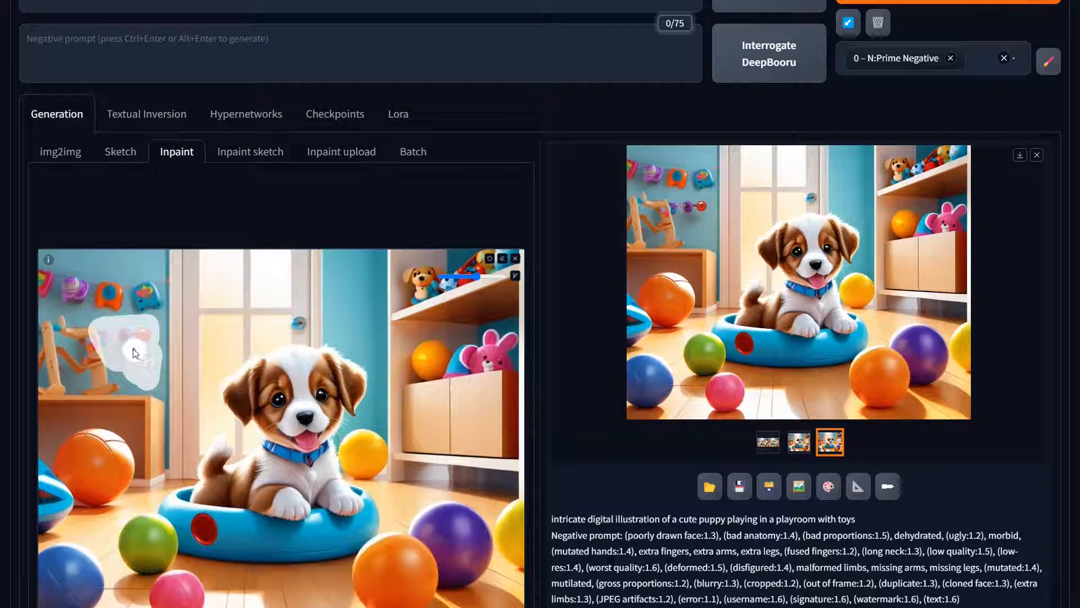
Generate variations for the masked purple and red wall toys and check a result at full size.
scroll(924, 66, "up", 1)
left_click(937, 59)
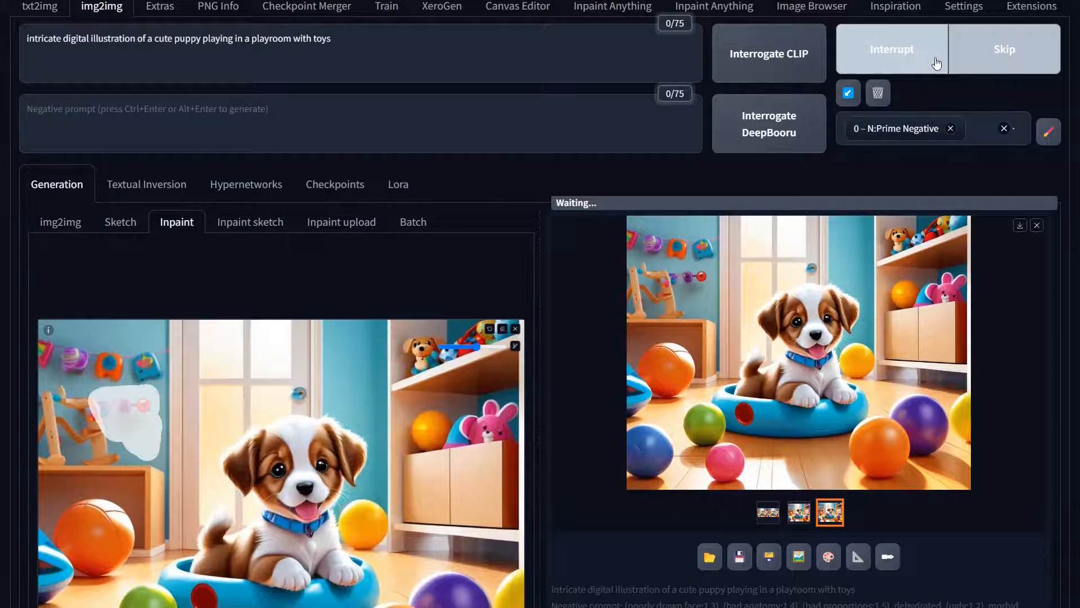
left_click(789, 374)
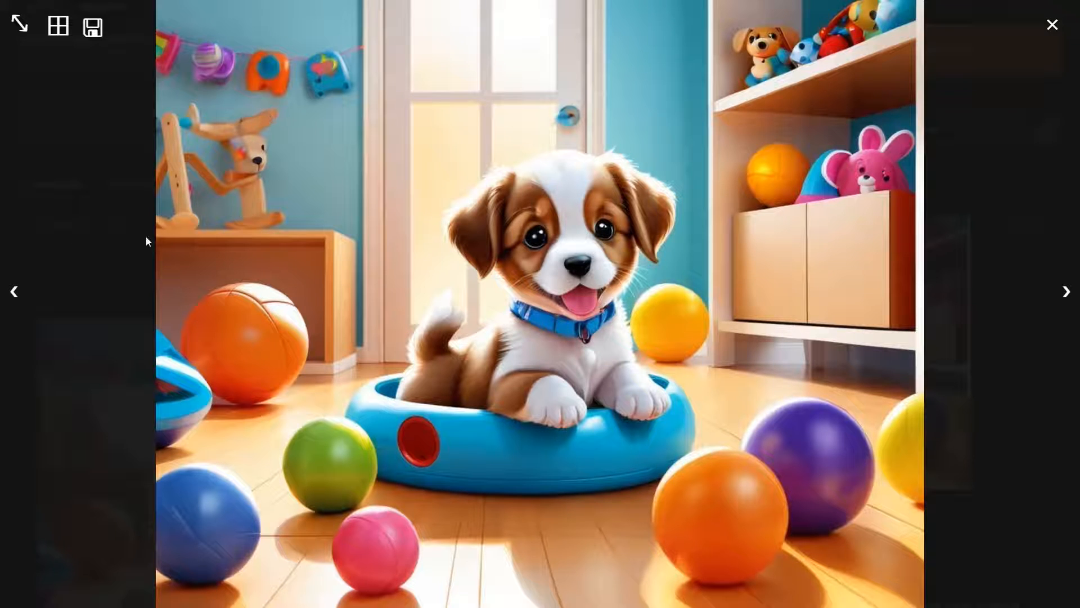
left_click(104, 207)
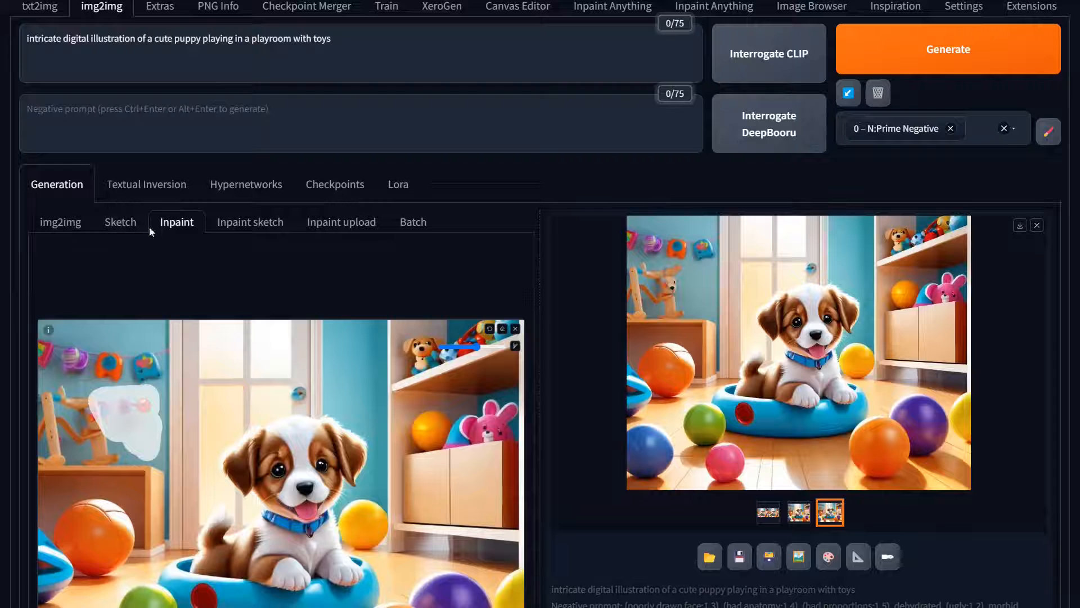
Send the latest result to inpainting with its mask cleared, and change the prompt to "intricate digital illustration of a toy room wall".
left_click(829, 564)
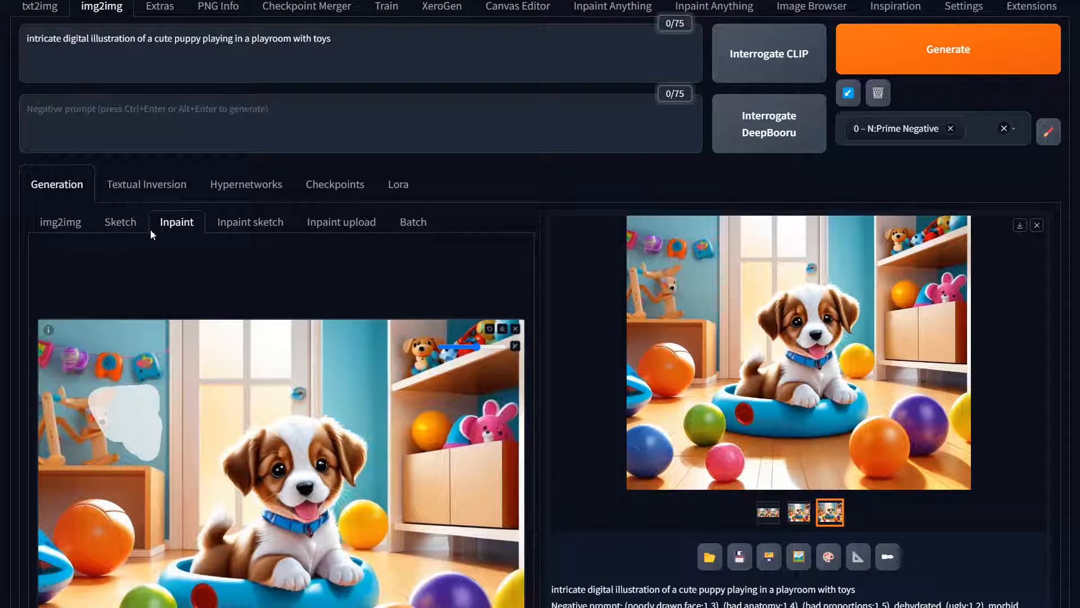
left_click(503, 330)
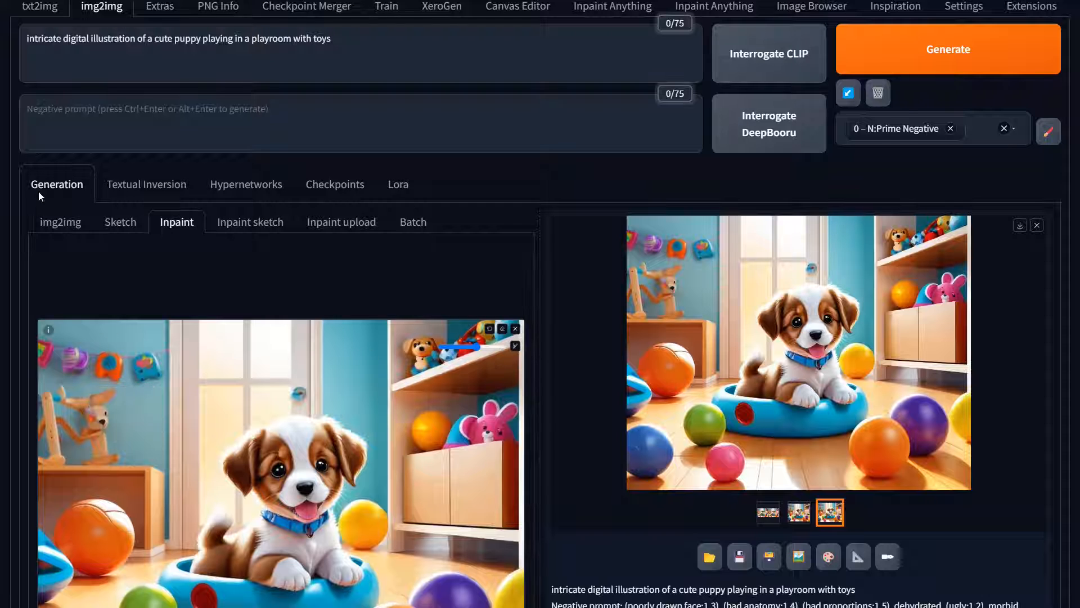
left_click_drag(385, 35, 91, 39)
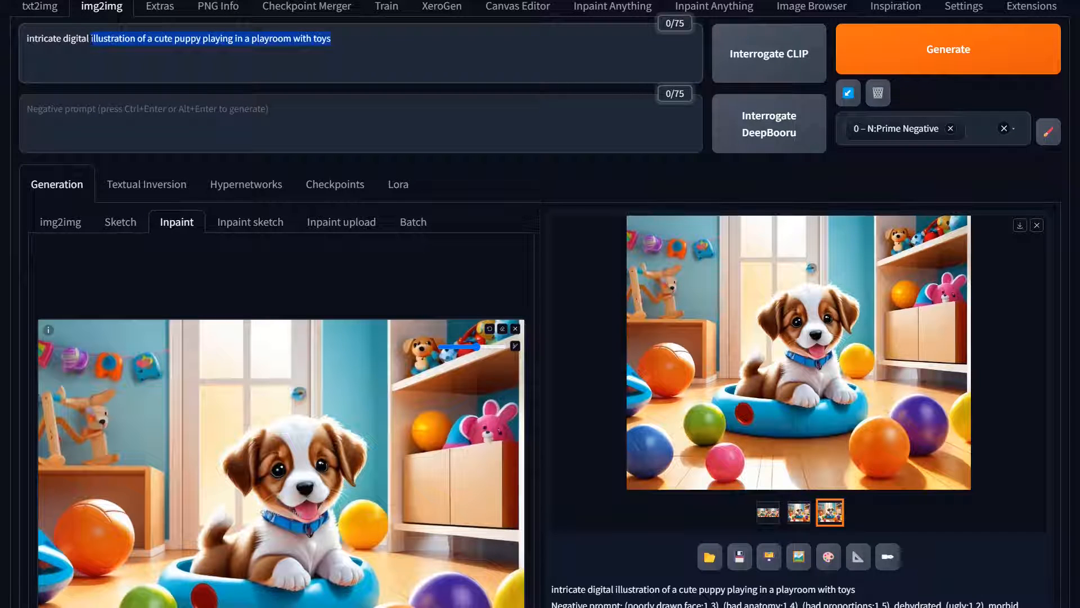
left_click_drag(124, 38, 104, 49)
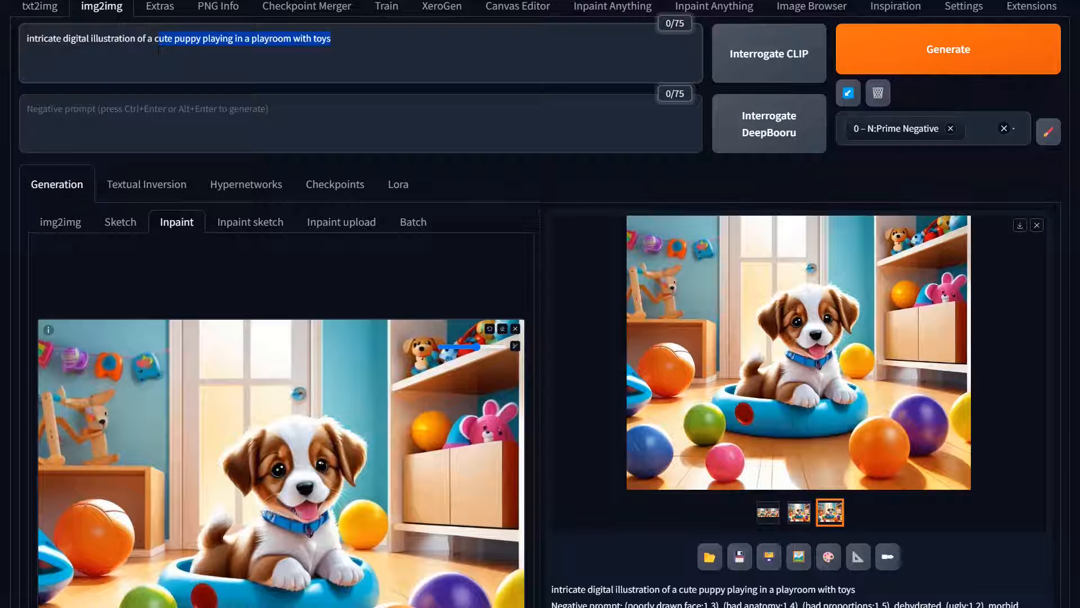
type("all")
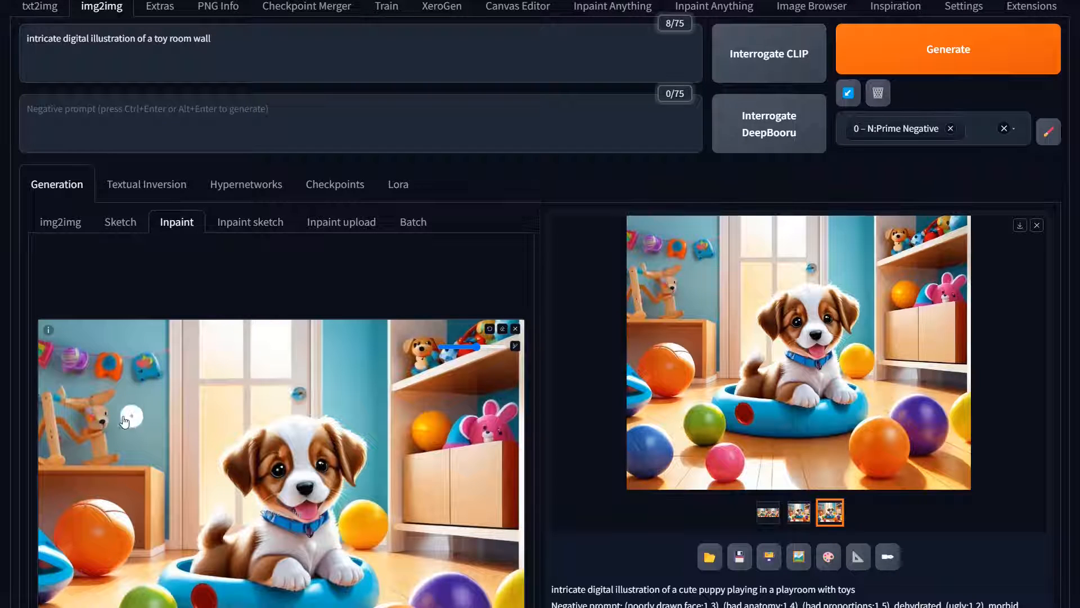
Mask the whole wall area with the wooden toys above the low cabinet, and generate variations with denoising strength 0.96.
mouse_move(92, 400)
left_mouse_down()
mouse_move(149, 400)
mouse_move(150, 452)
mouse_move(47, 460)
mouse_move(46, 390)
left_mouse_up()
mouse_move(56, 392)
left_mouse_down()
mouse_move(77, 394)
mouse_move(65, 406)
mouse_move(67, 443)
mouse_move(113, 444)
mouse_move(136, 428)
mouse_move(109, 415)
mouse_move(136, 415)
mouse_move(96, 415)
mouse_move(82, 429)
mouse_move(107, 431)
left_mouse_up()
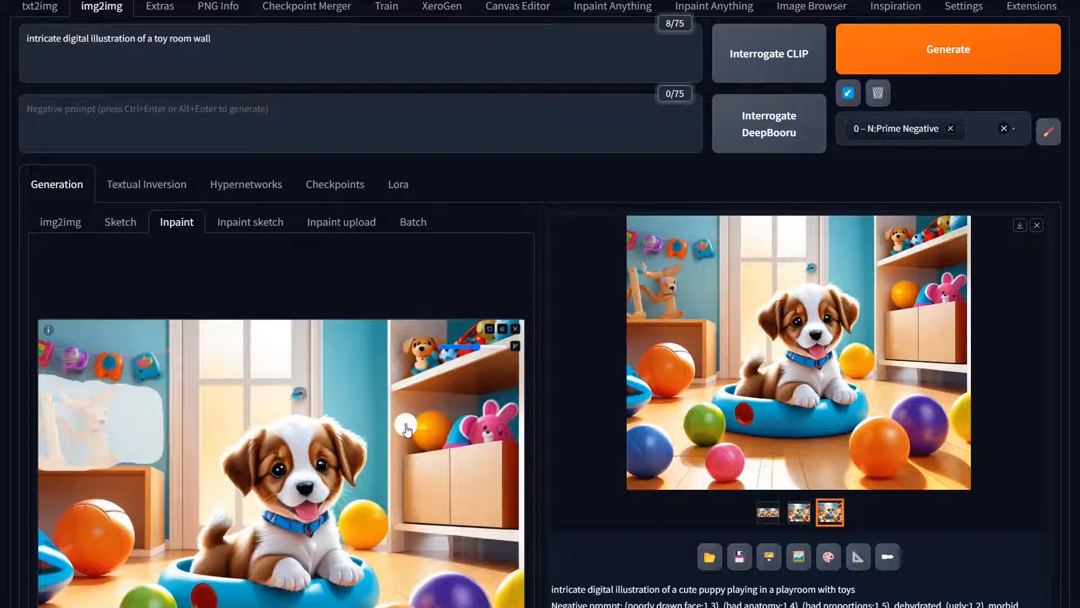
scroll(415, 425, "down", 10)
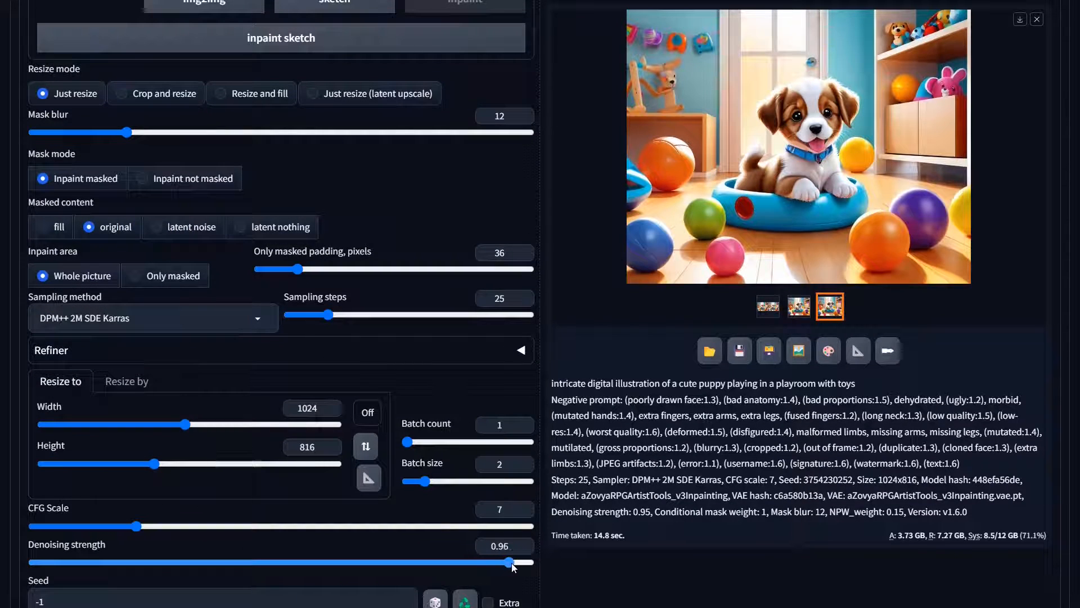
scroll(282, 338, "up", 2)
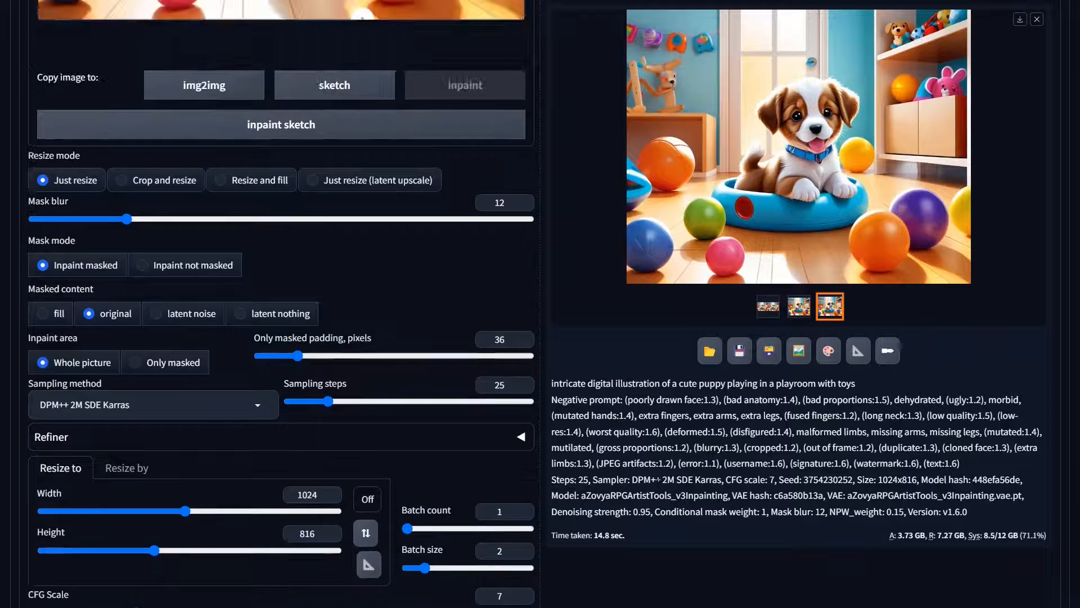
scroll(282, 337, "up", 10)
left_click(949, 119)
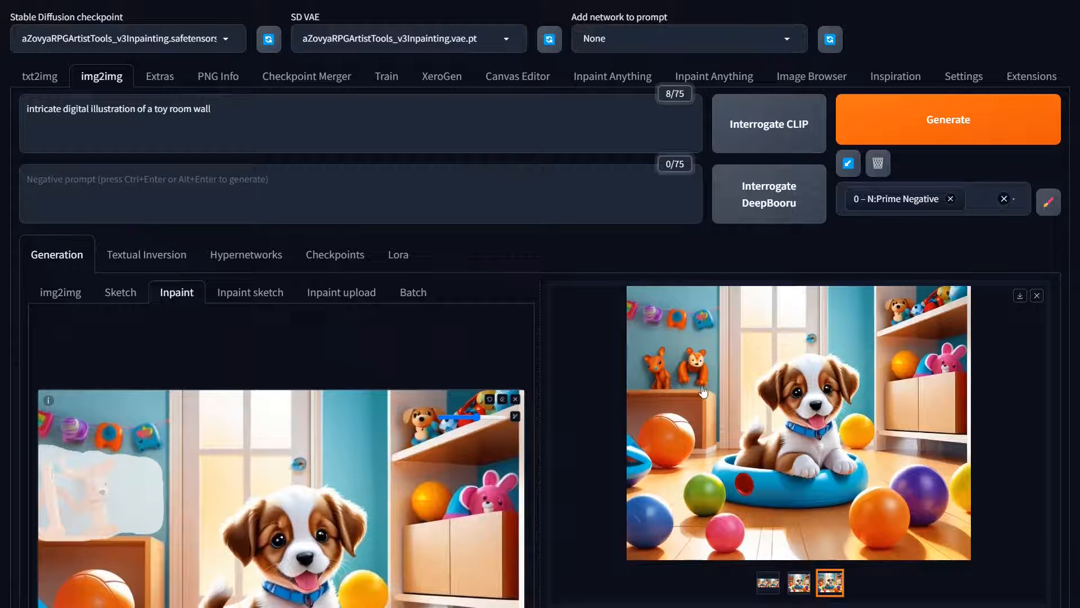
View both new variations at full size and compare the repainted wall area above the low cabinet.
left_click(803, 418)
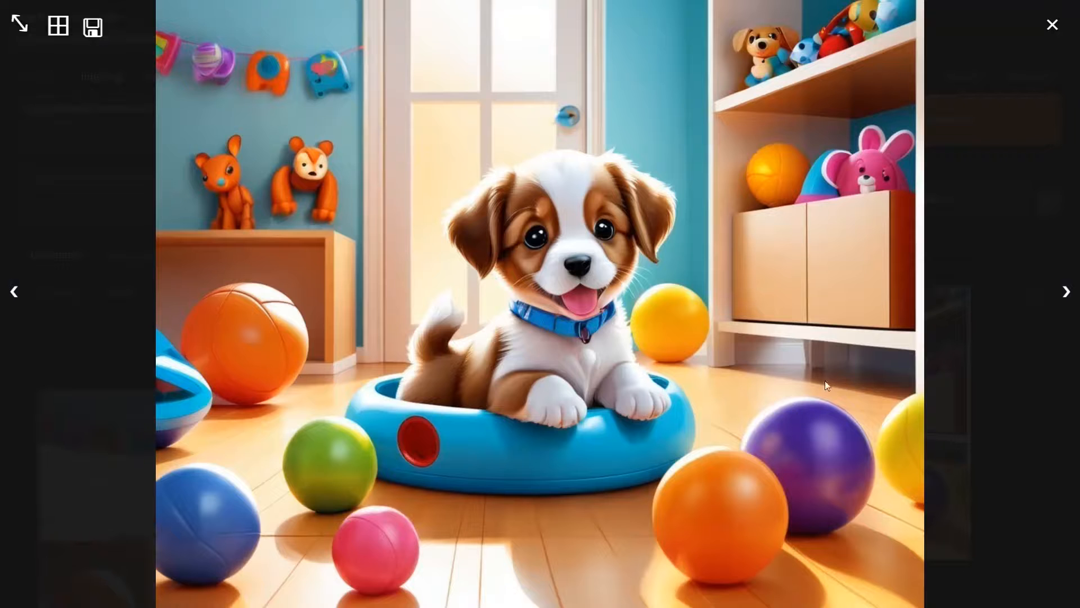
left_click(1064, 292)
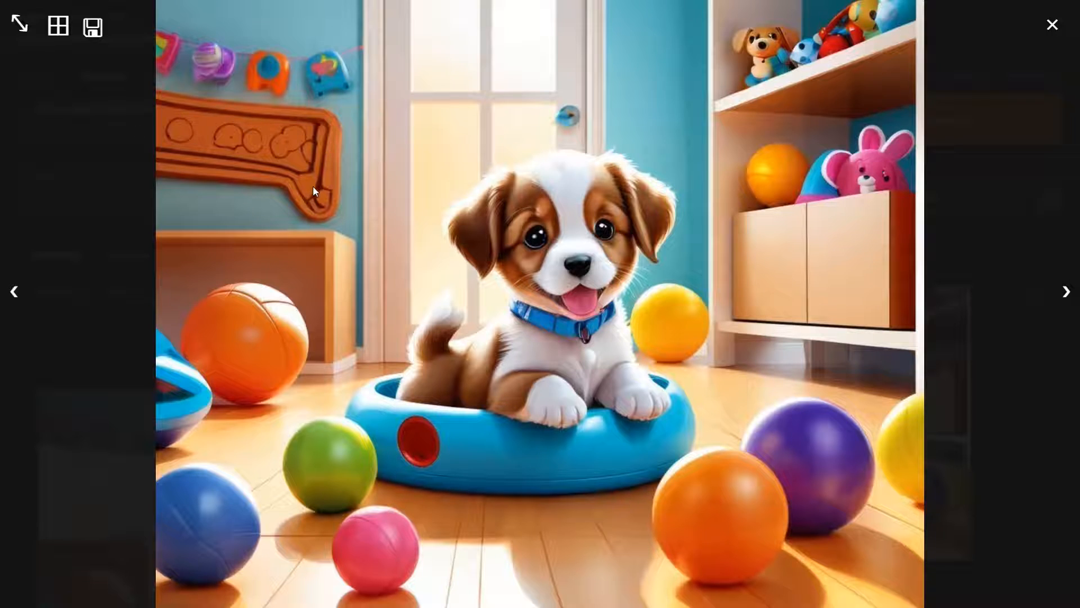
left_click(1063, 294)
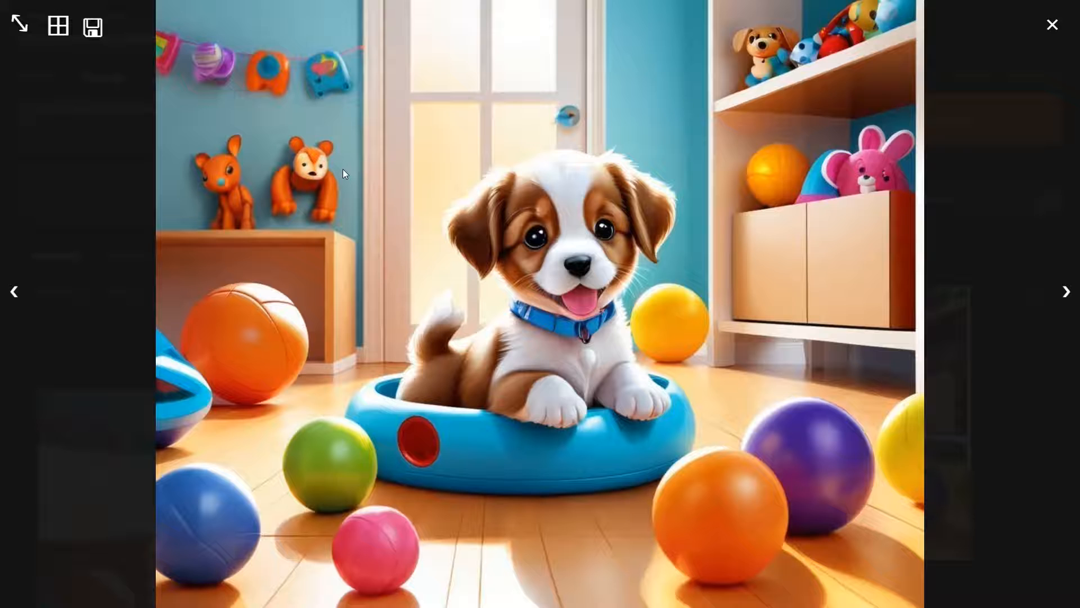
left_click(609, 343)
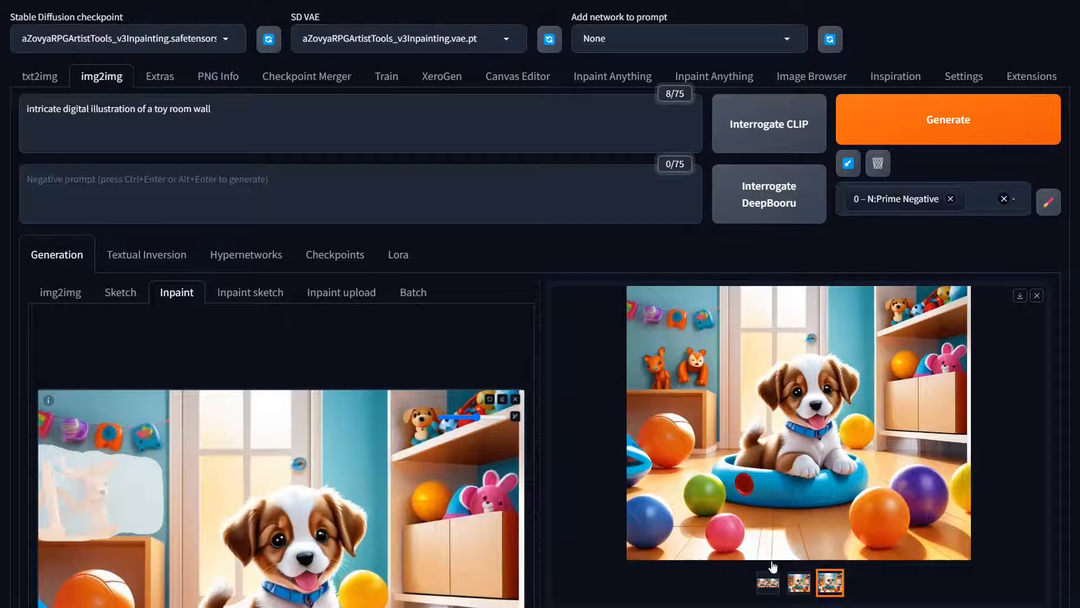
Send the latest result to inpainting, clear its mask, and mask only the orange toy nearest the door above the low cabinet.
scroll(934, 542, "down", 1)
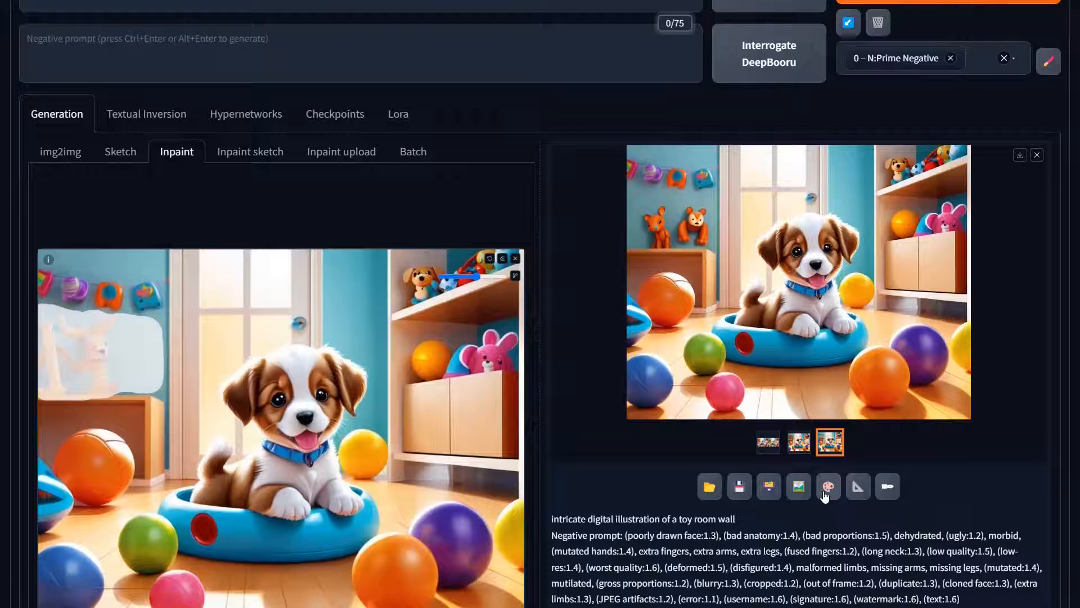
left_click(502, 260)
mouse_move(111, 333)
left_mouse_down()
mouse_move(115, 384)
mouse_move(150, 388)
mouse_move(116, 392)
mouse_move(150, 384)
mouse_move(149, 327)
mouse_move(112, 329)
mouse_move(141, 351)
mouse_move(127, 371)
mouse_move(130, 363)
left_mouse_up()
scroll(316, 25, "up", 3)
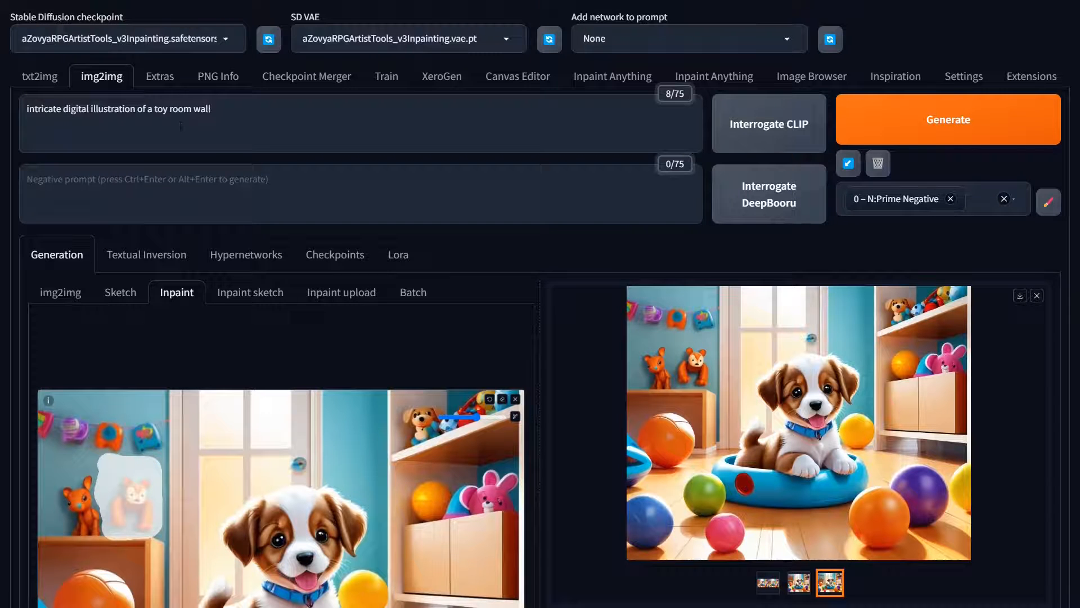
Append "teal" to the toy room wall prompt and generate variations for the masked toy.
left_click(231, 108)
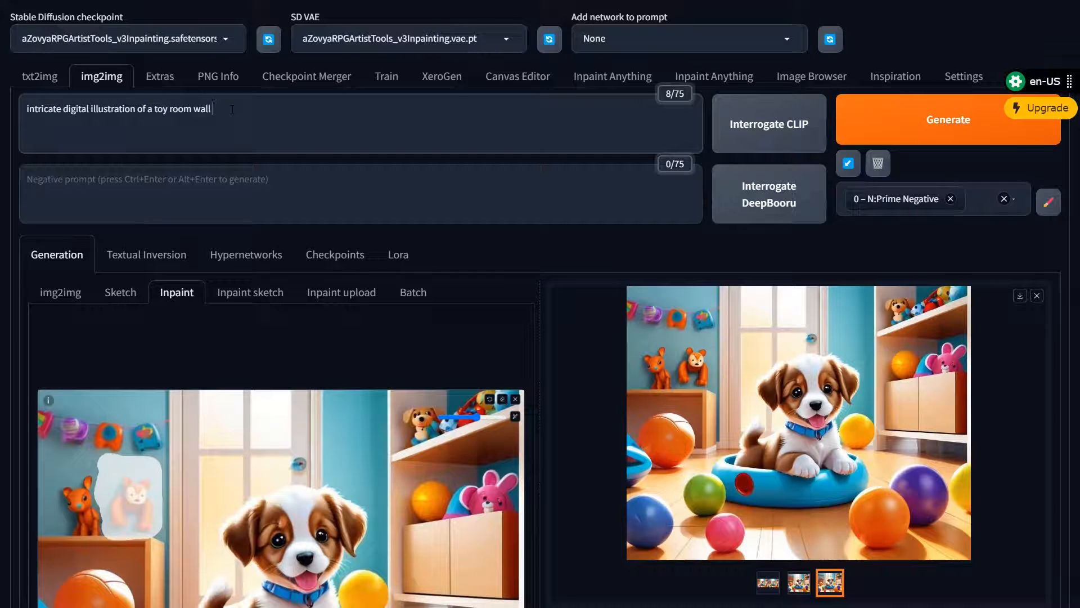
type("teal")
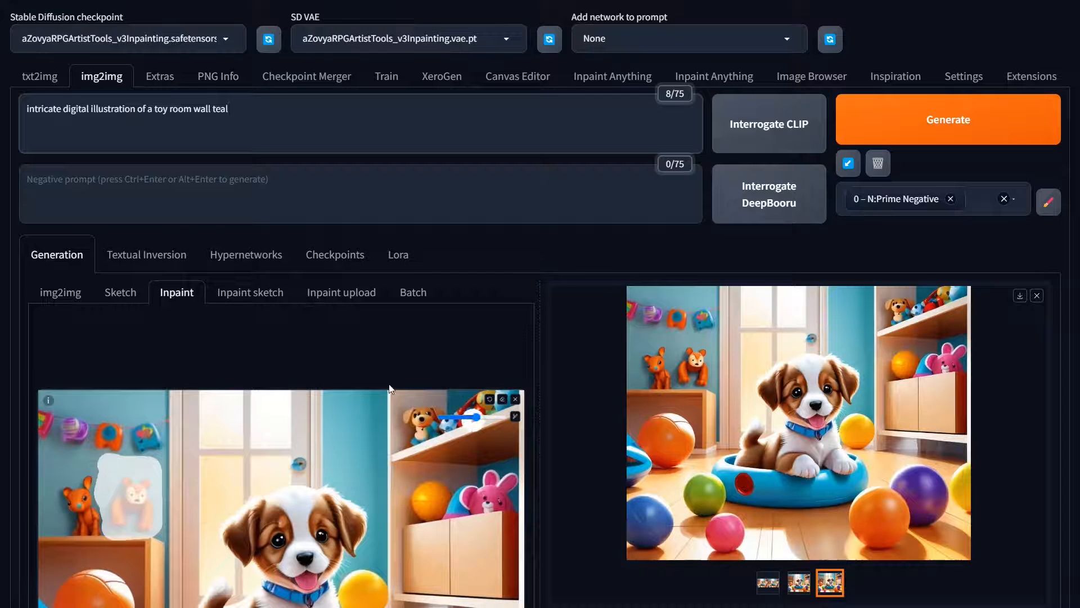
left_click(982, 130)
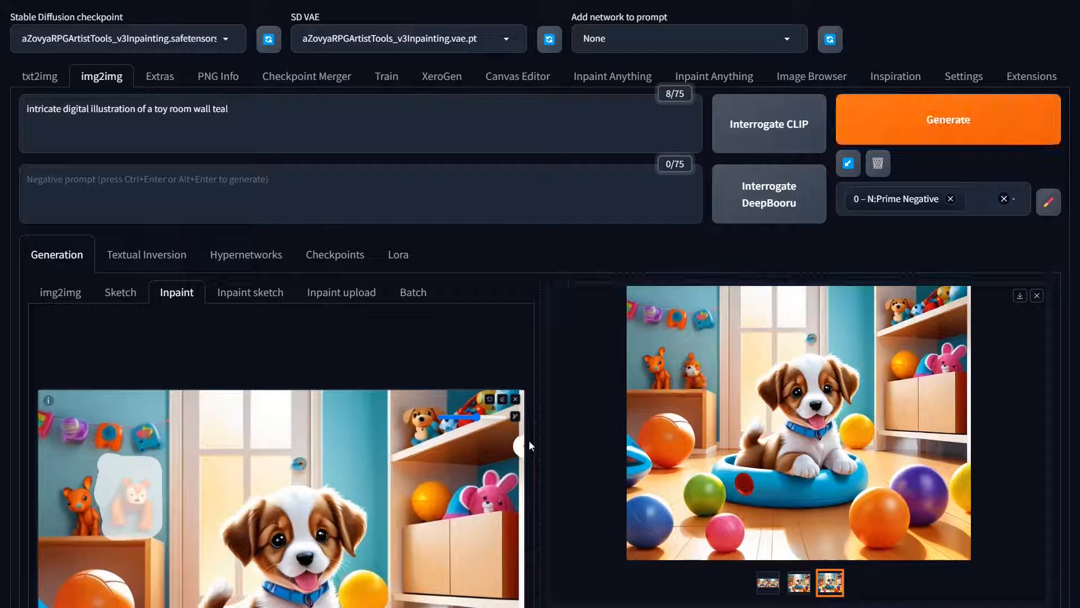
Clear the mask, repaint a larger mask around the orange toy nearest the door, and generate variations again.
scroll(558, 430, "down", 2)
left_click(502, 259)
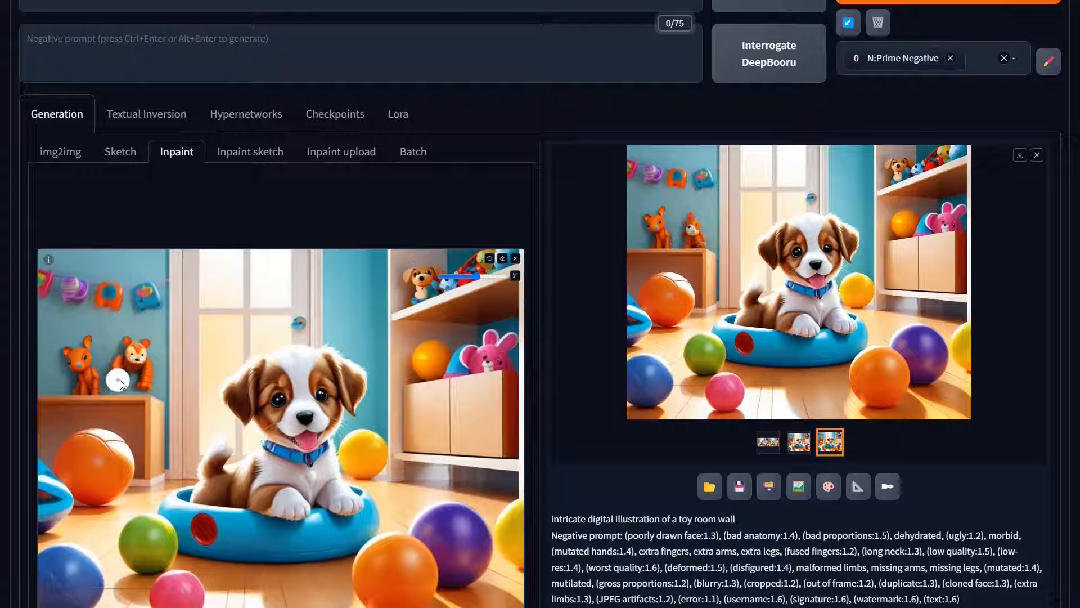
mouse_move(120, 379)
left_mouse_down()
mouse_move(138, 384)
mouse_move(151, 366)
mouse_move(150, 335)
mouse_move(140, 320)
mouse_move(104, 329)
mouse_move(113, 362)
mouse_move(137, 358)
left_mouse_up()
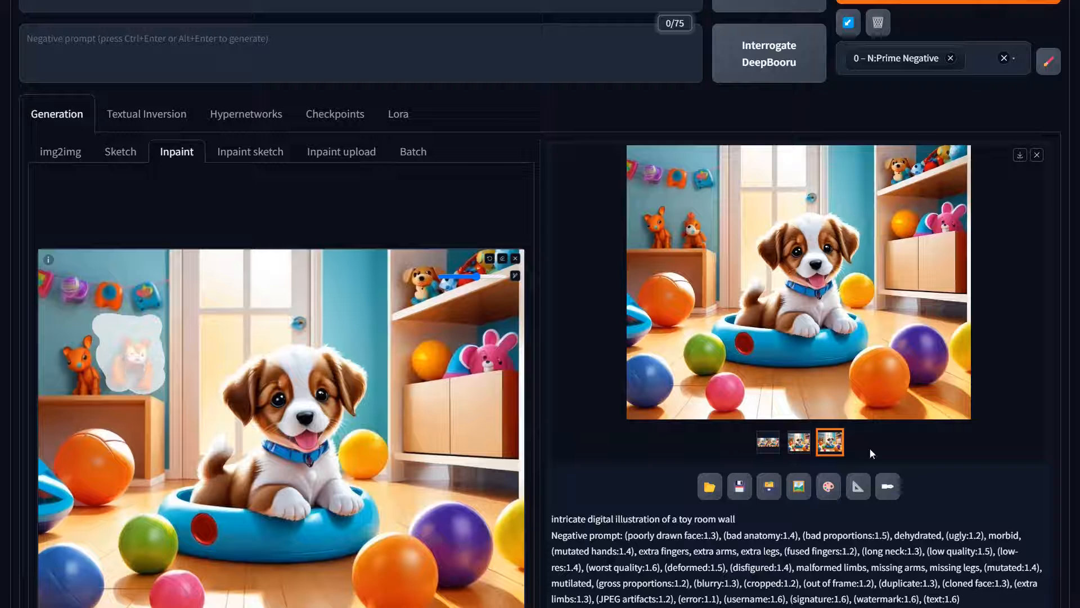
scroll(958, 23, "up", 2)
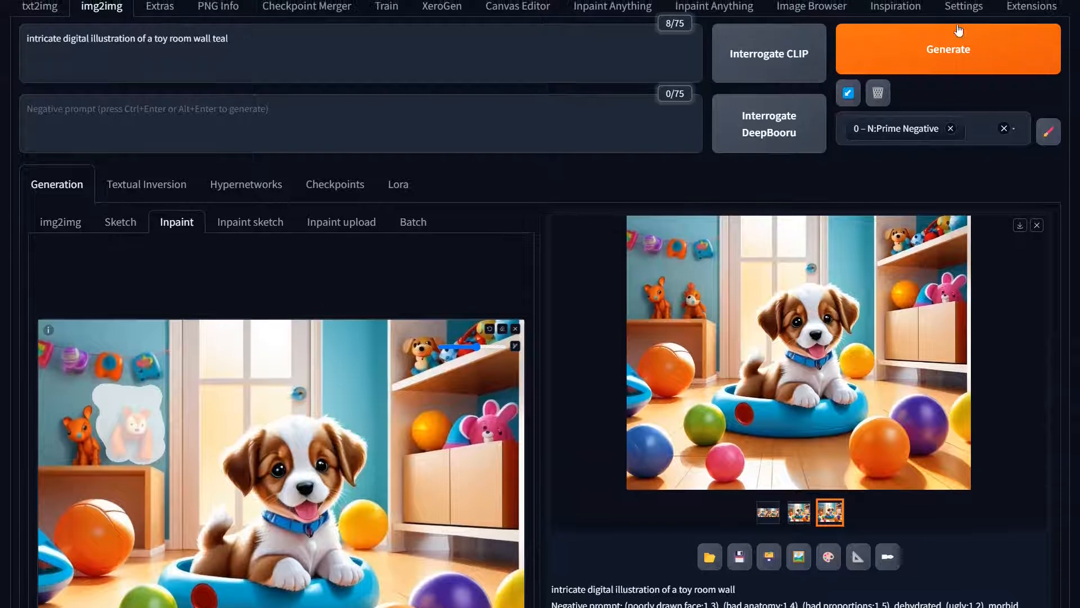
left_click(959, 34)
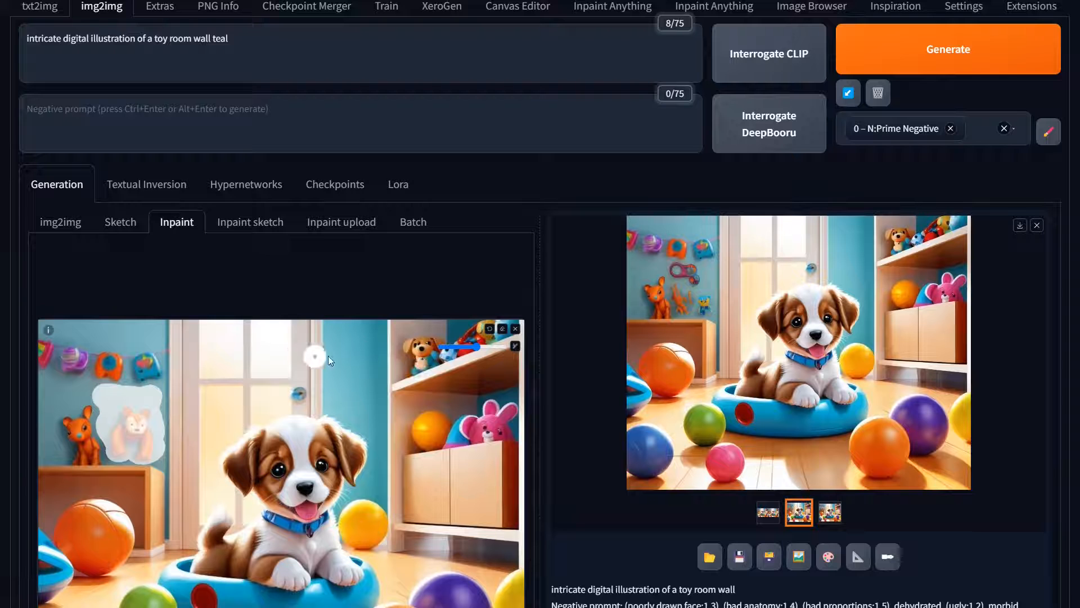
Set the inpaint area to Only masked with 64 pixels of padding, and reduce the mask brush size.
scroll(328, 356, "down", 10)
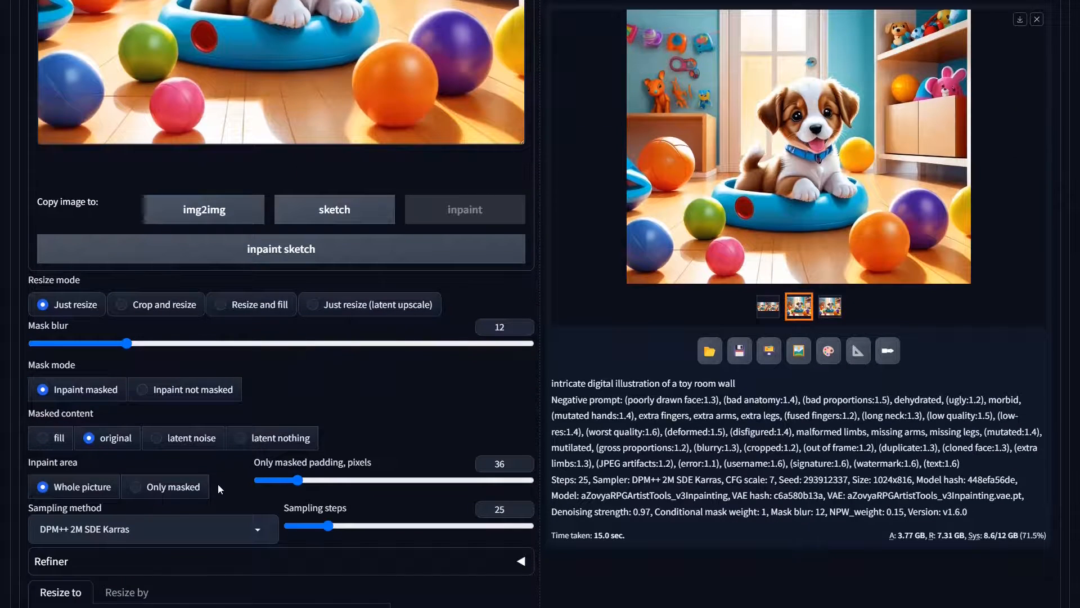
left_click(165, 490)
left_click_drag(297, 481, 329, 485)
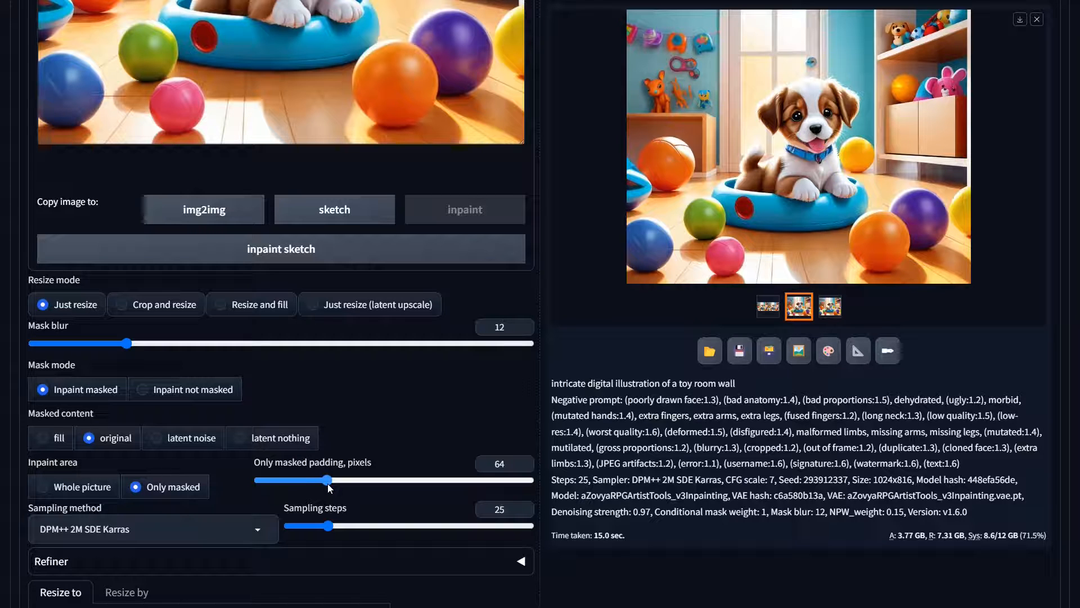
scroll(336, 436, "up", 6)
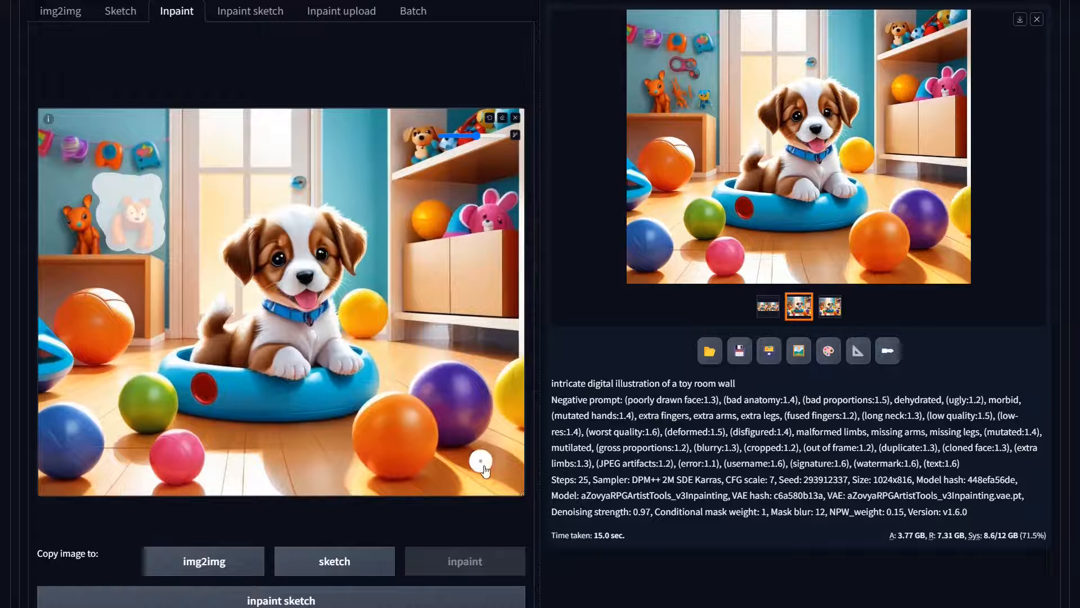
scroll(640, 204, "up", 3)
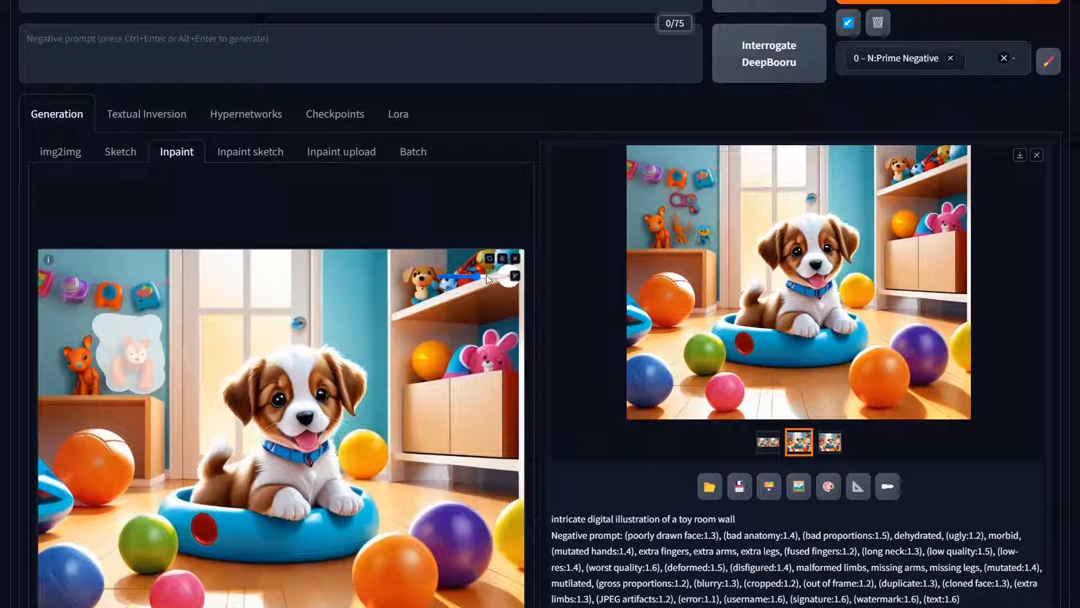
left_click_drag(475, 277, 457, 277)
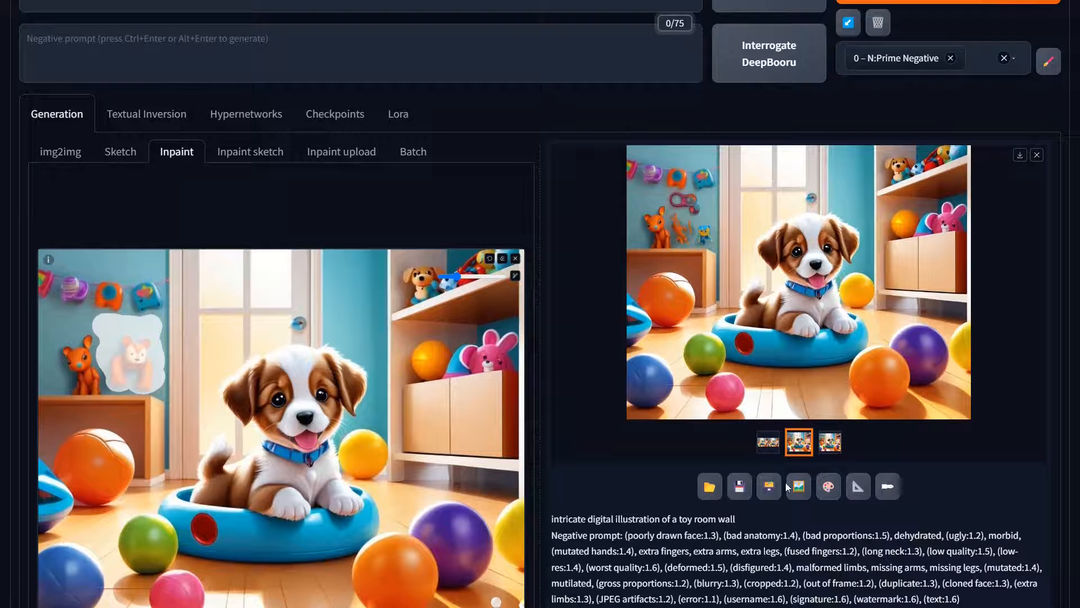
Remove "intricate" from the start of the prompt and generate variations with the current mask.
scroll(188, 250, "up", 3)
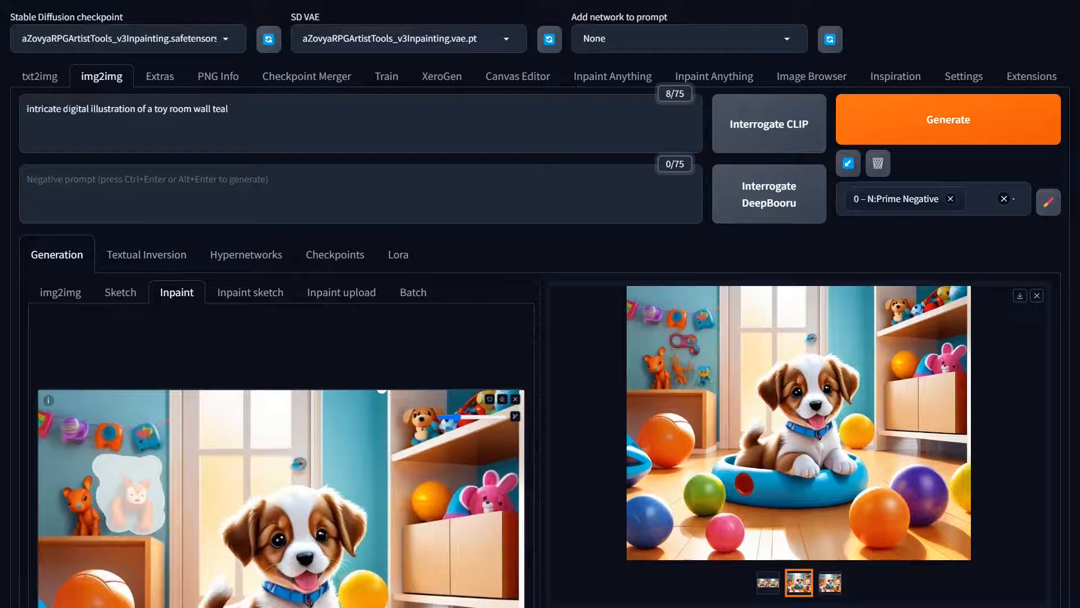
left_click_drag(65, 108, 27, 109)
key("BackSpace")
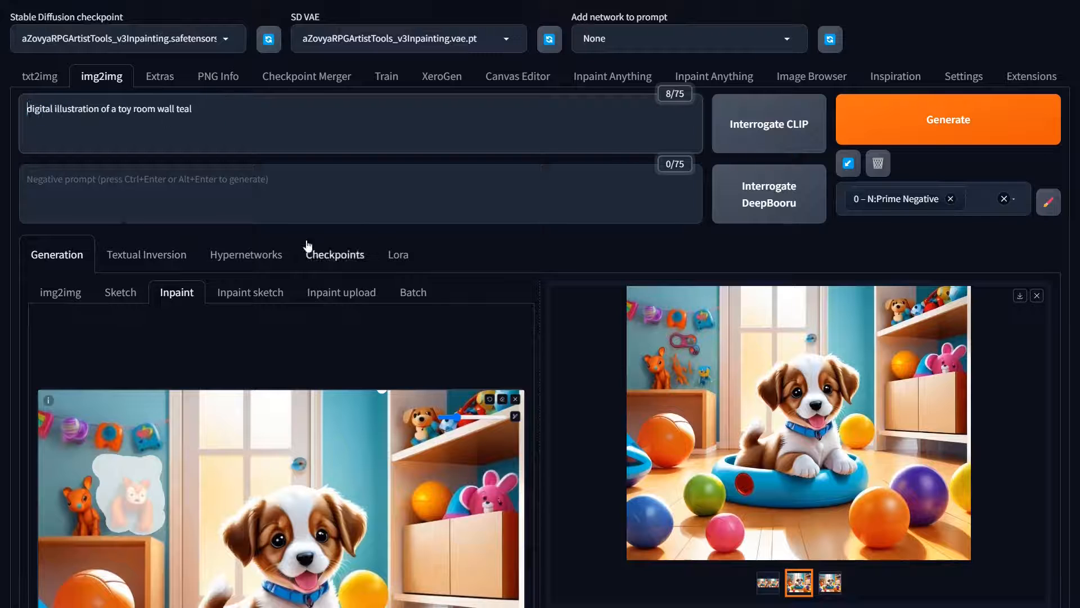
left_click(989, 137)
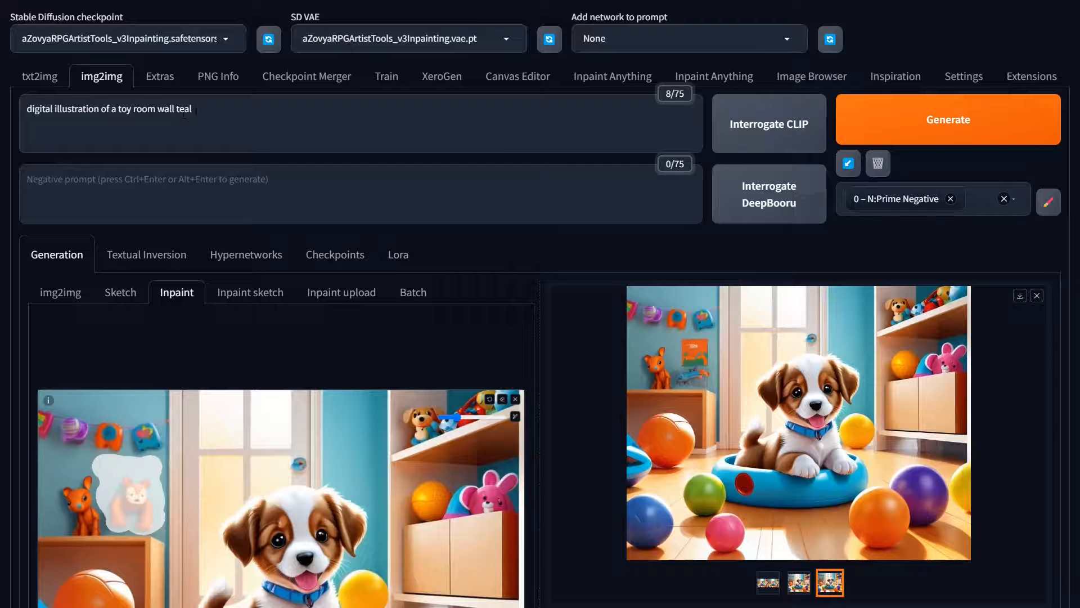
Replace the whole prompt with "(empty wall)" and generate variations for the masked toy.
left_click(211, 111)
key("ctrl+a")
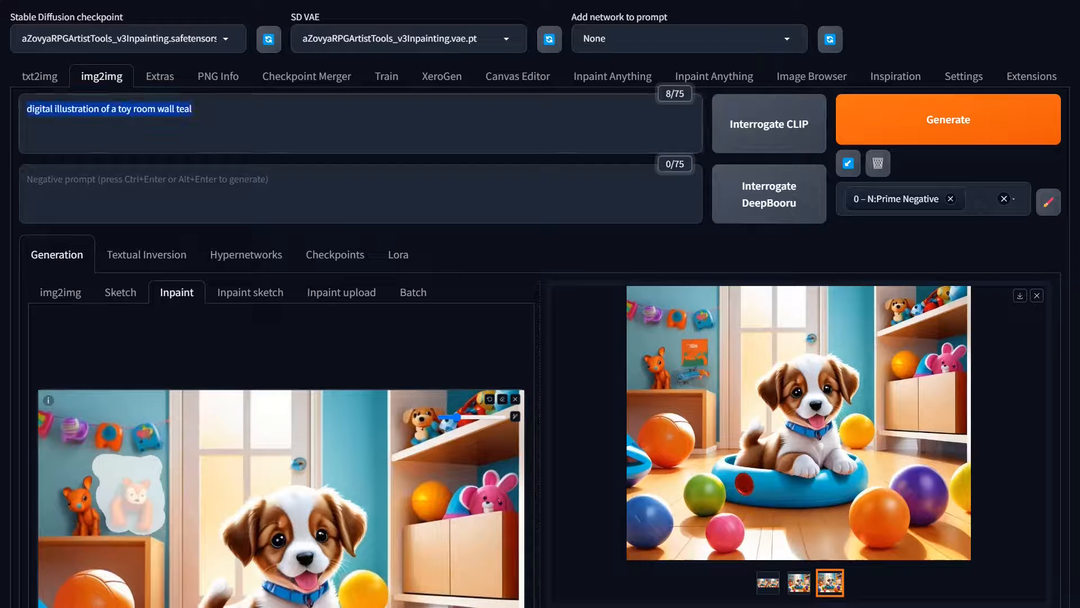
type("empty wall")
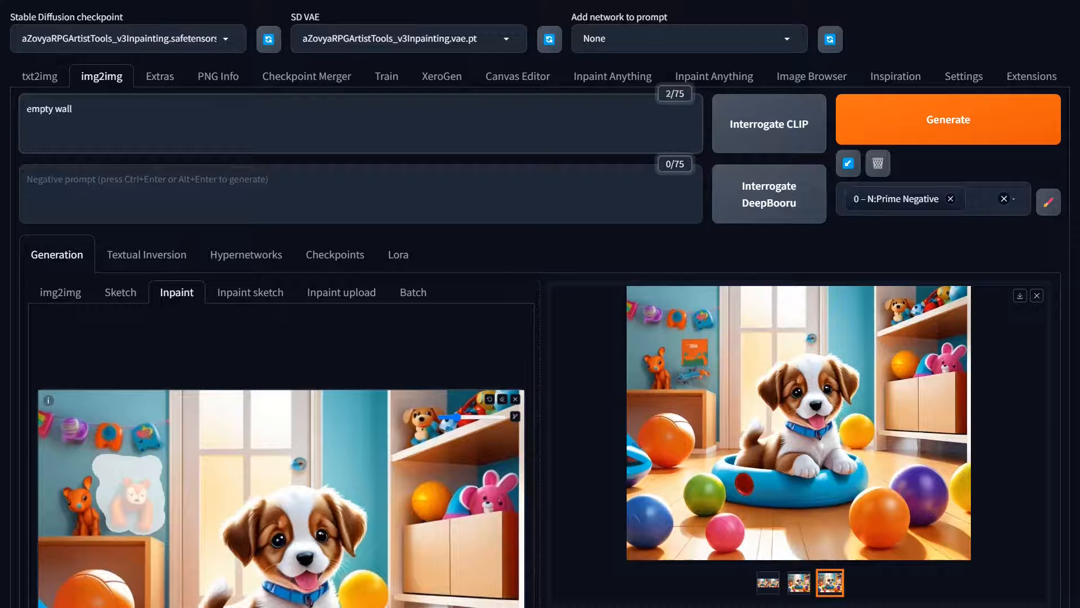
key("Home")
type("(")
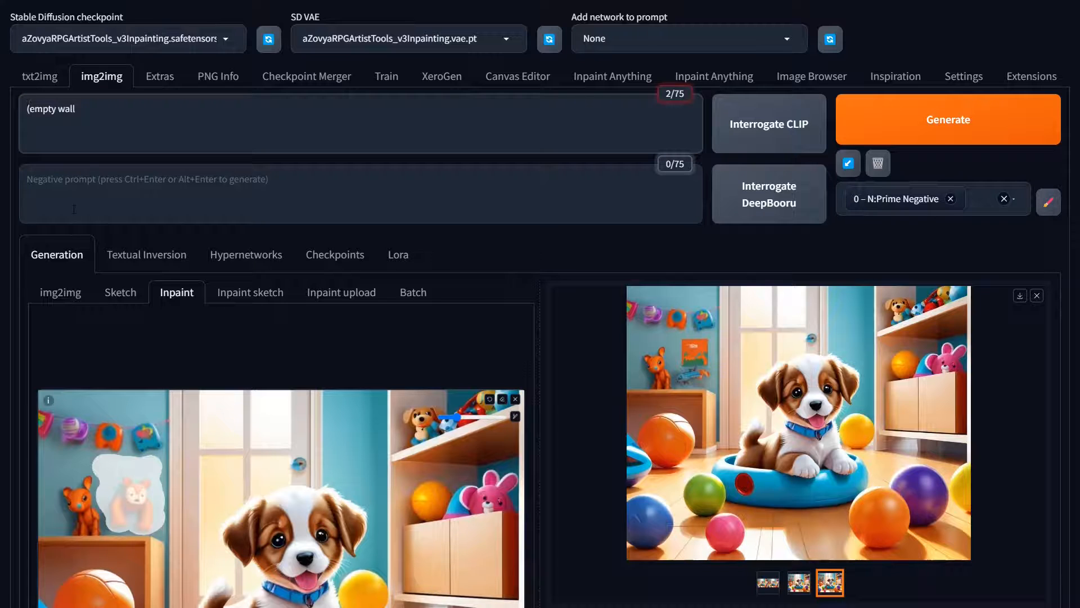
left_click(104, 107)
type(")")
left_click(876, 115)
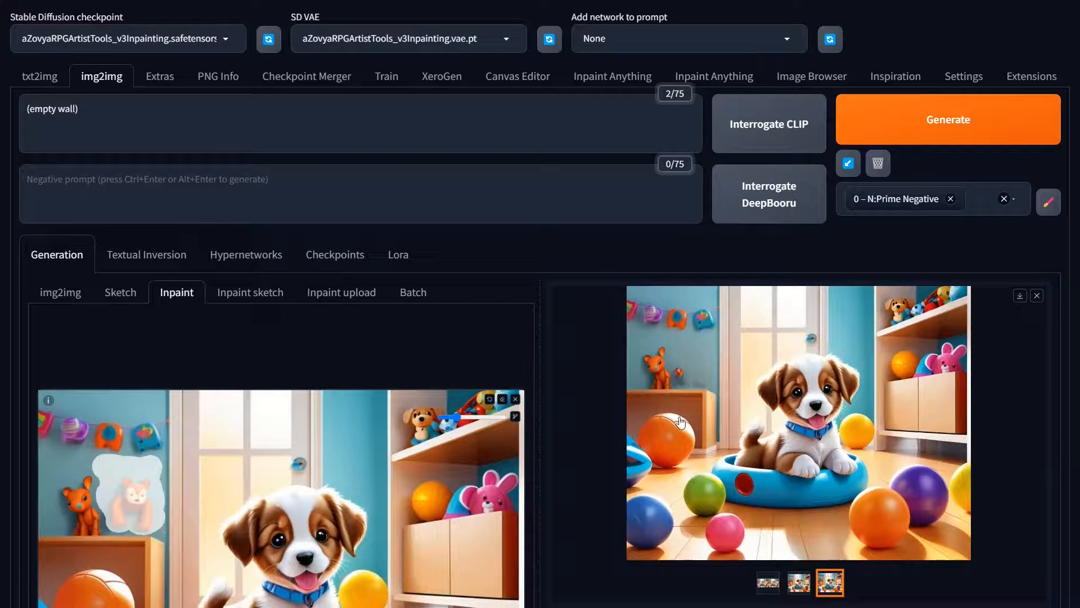
View the first empty-wall variation at full size and inspect the wall beside the orange deer.
left_click(798, 582)
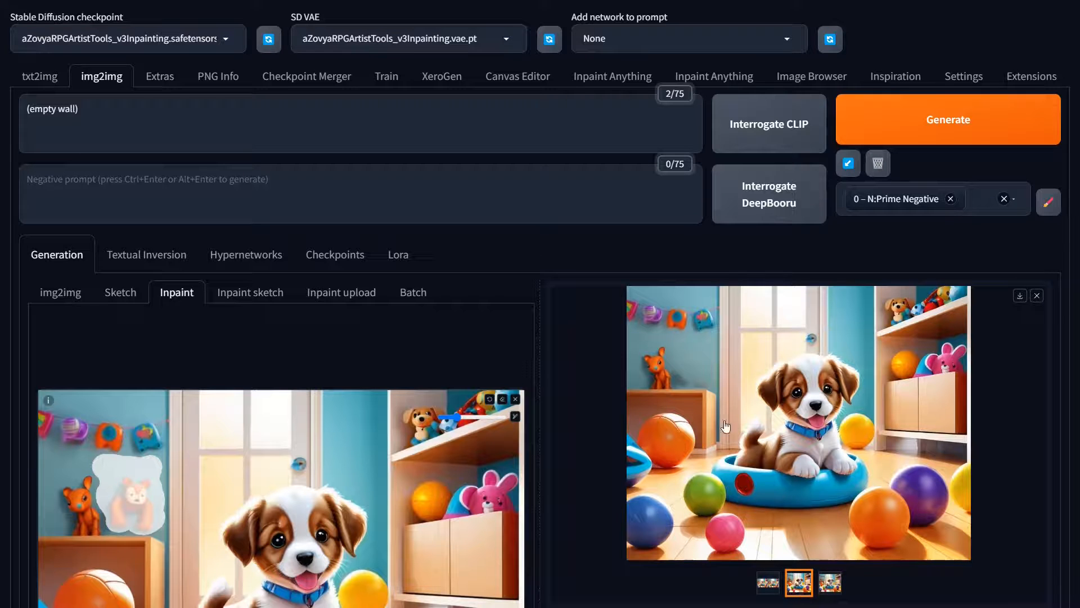
left_click(831, 475)
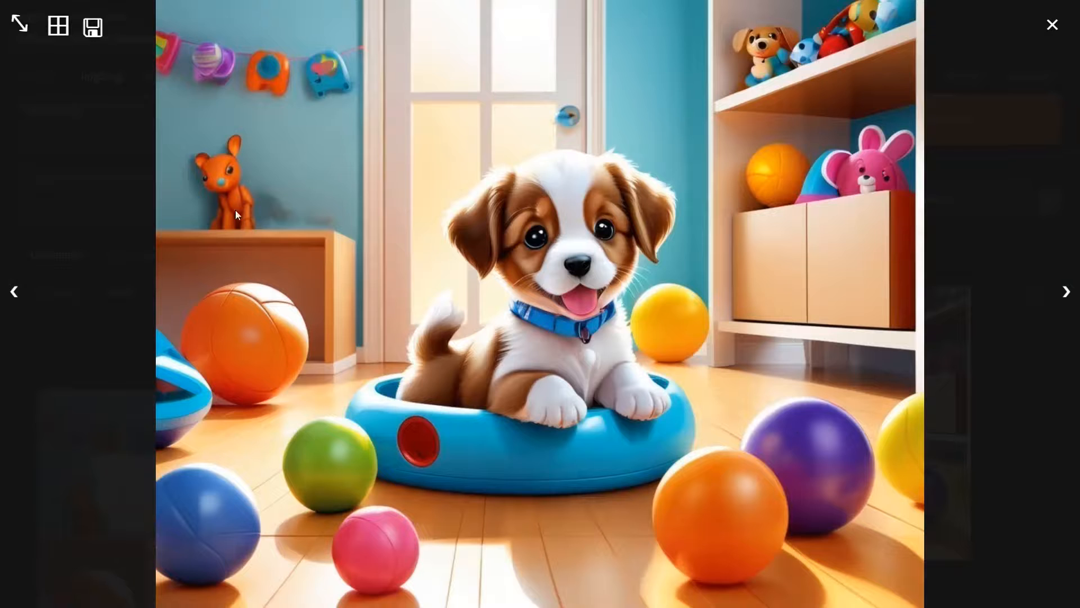
left_click(798, 598)
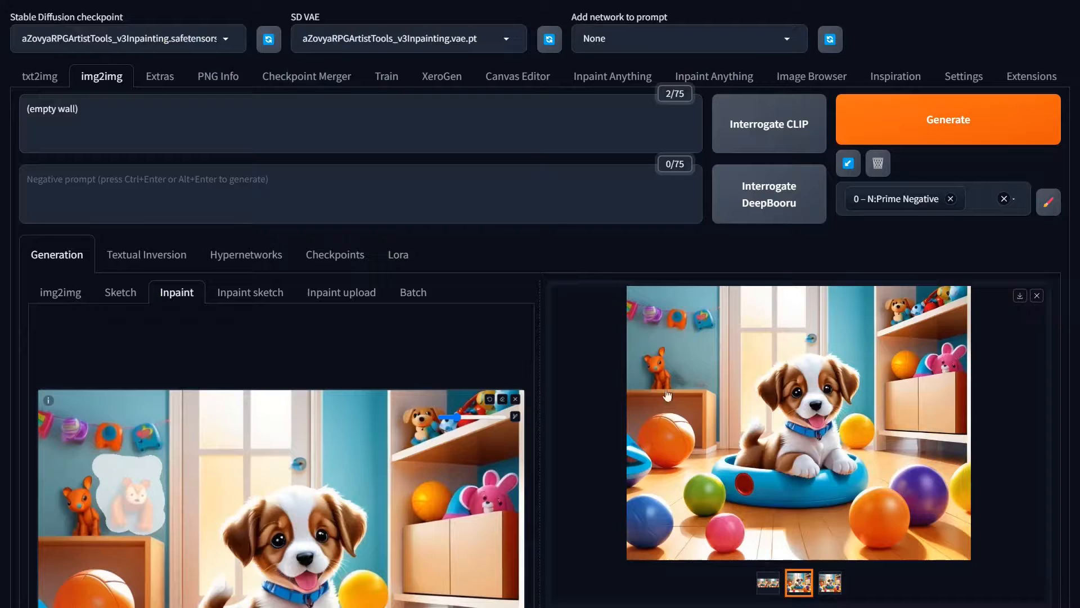
Send the selected variation to inpainting, clear its mask, and mask the remaining orange deer and surrounding wall with a larger brush.
scroll(862, 475, "down", 1)
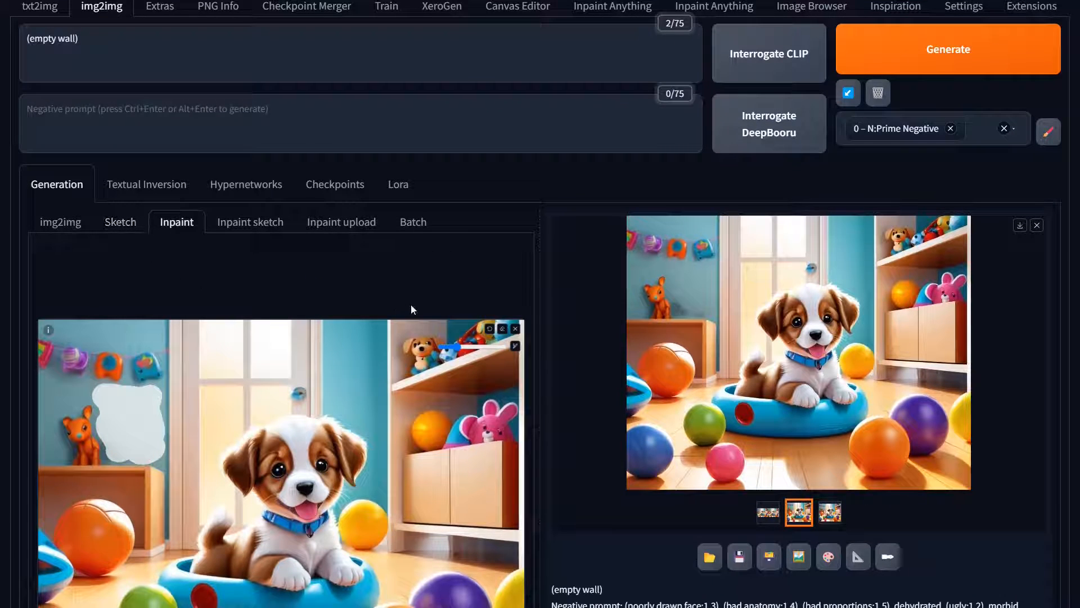
left_click(502, 331)
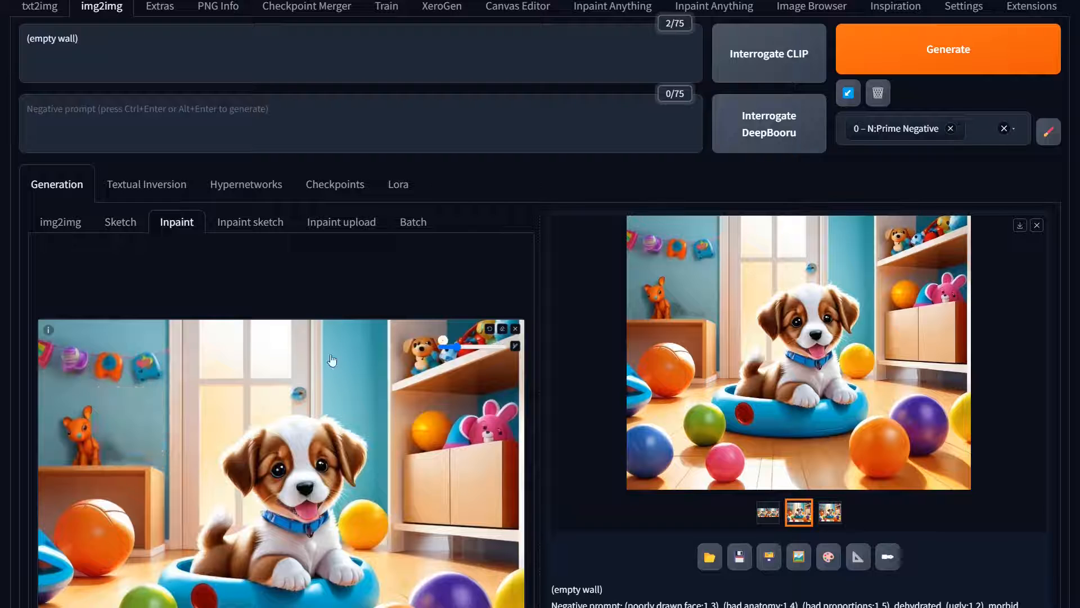
left_click(475, 347)
left_click_drag(476, 349, 493, 350)
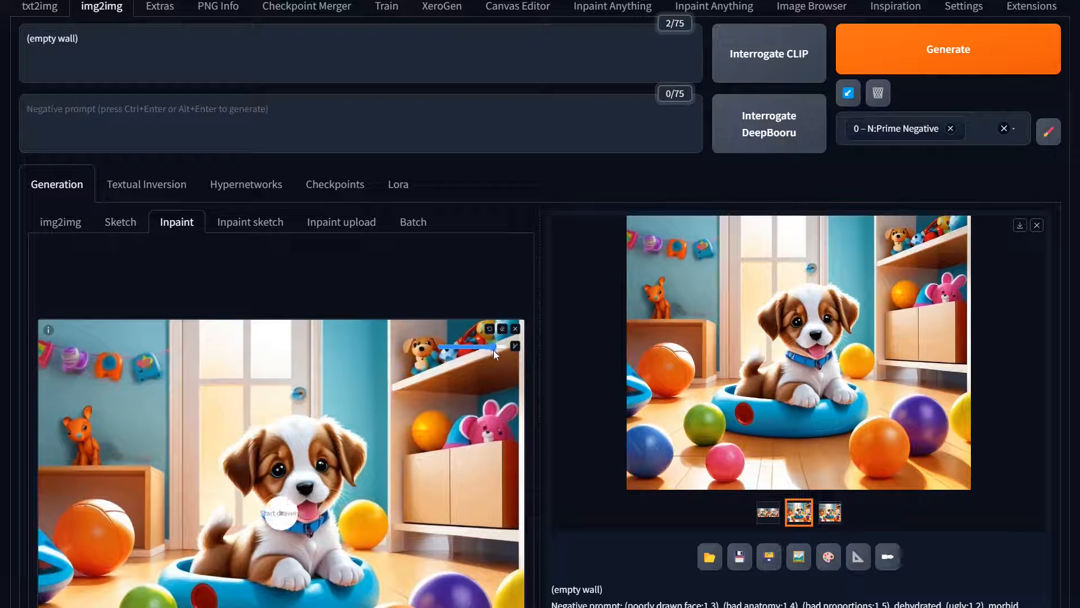
mouse_move(82, 413)
left_mouse_down()
mouse_move(59, 397)
mouse_move(141, 408)
mouse_move(145, 446)
mouse_move(72, 453)
mouse_move(83, 436)
mouse_move(124, 431)
mouse_move(67, 431)
mouse_move(61, 416)
mouse_move(60, 444)
left_mouse_up()
scroll(325, 430, "down", 5)
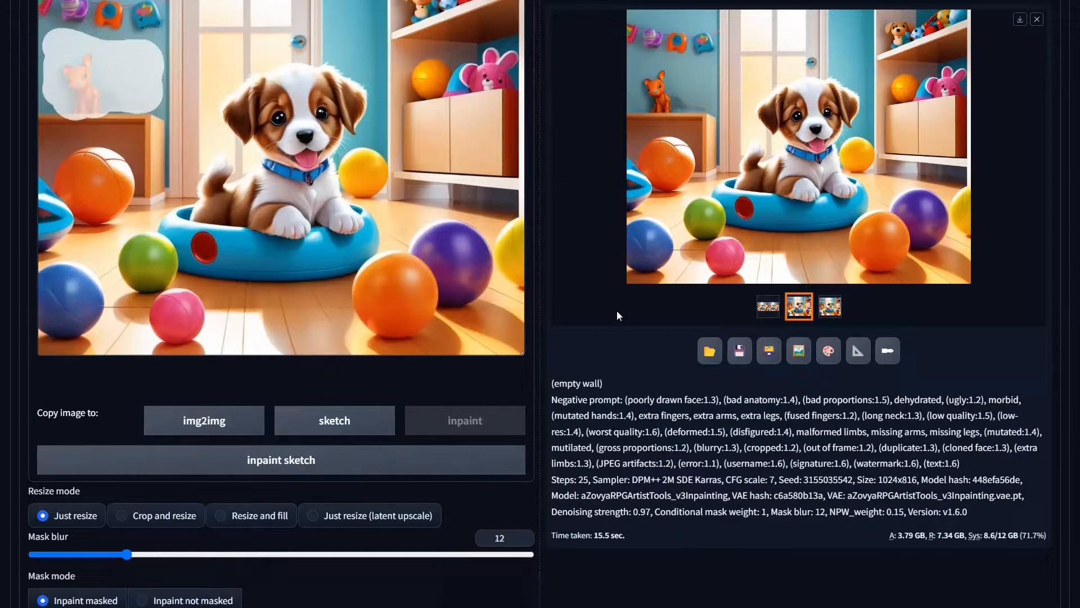
Review the inpaint area and padding settings, and shrink the mask brush to a small dot.
scroll(408, 430, "up", 6)
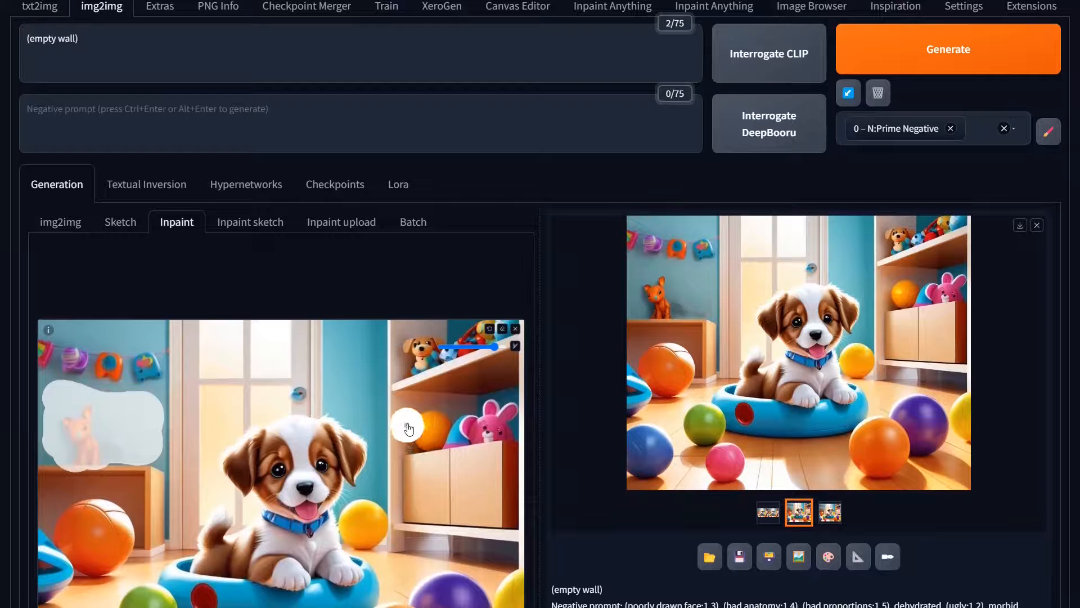
scroll(407, 428, "down", 4)
scroll(186, 517, "down", 4)
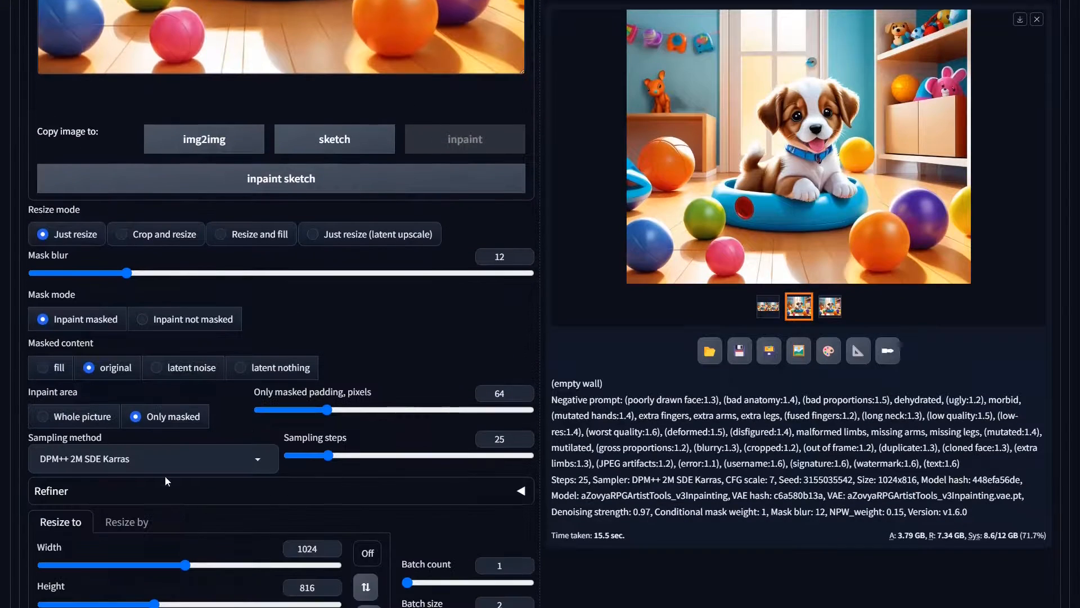
scroll(156, 426, "up", 11)
left_click(516, 275)
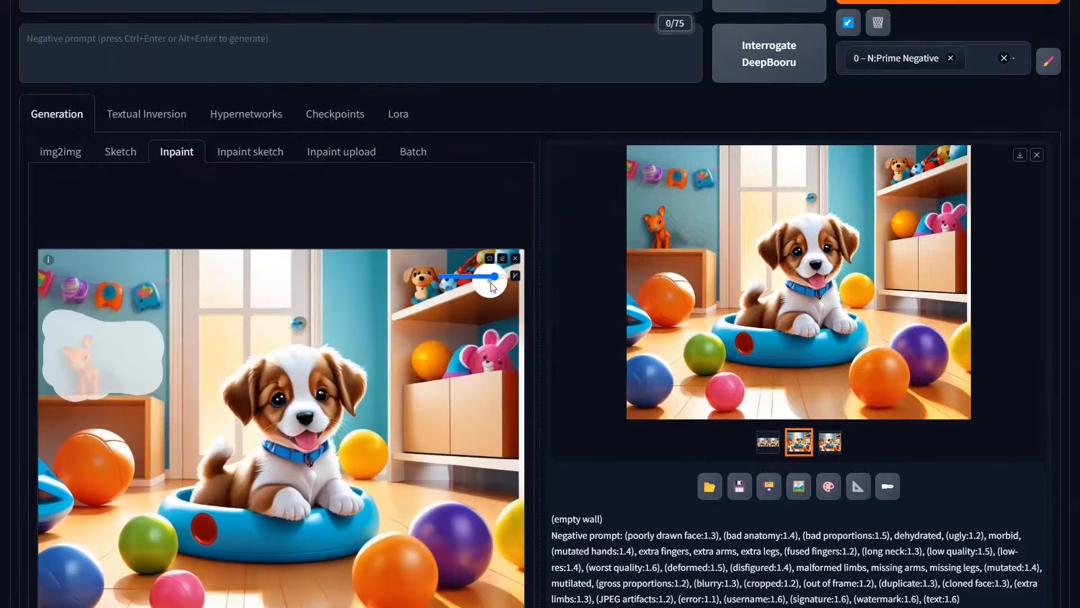
left_click_drag(497, 281, 451, 276)
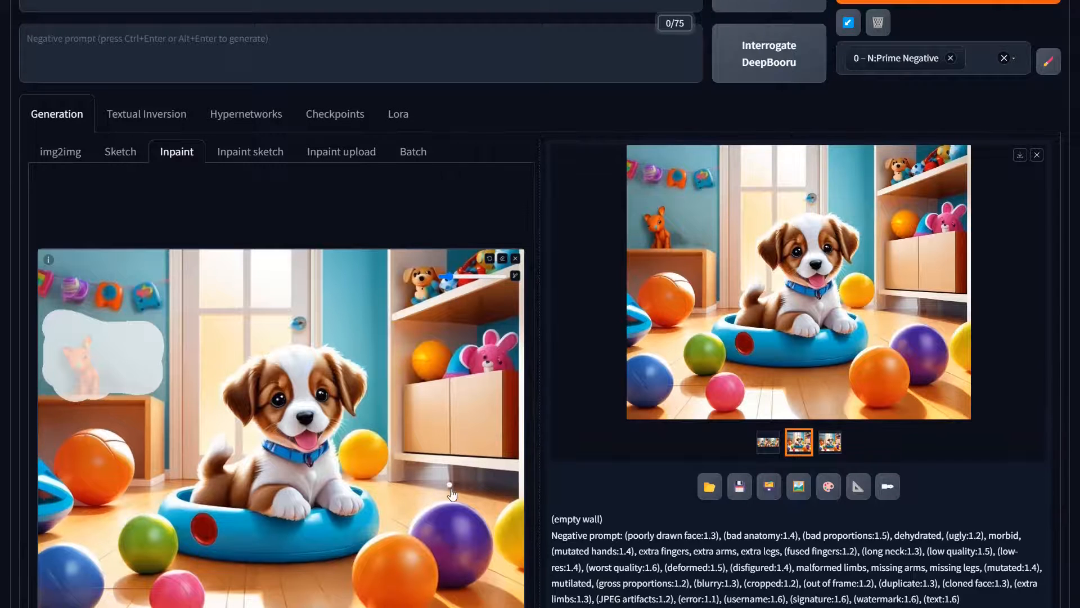
Generate variations for the masked deer area using the "(empty wall)" prompt, and select the second result for viewing.
scroll(492, 540, "down", 1)
scroll(963, 312, "up", 4)
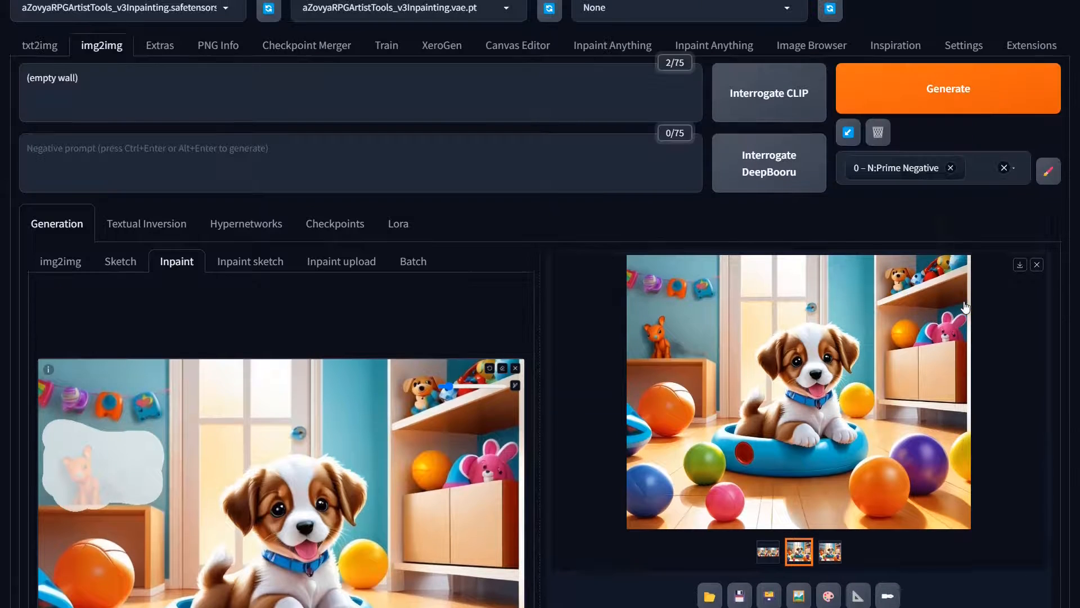
left_click(946, 134)
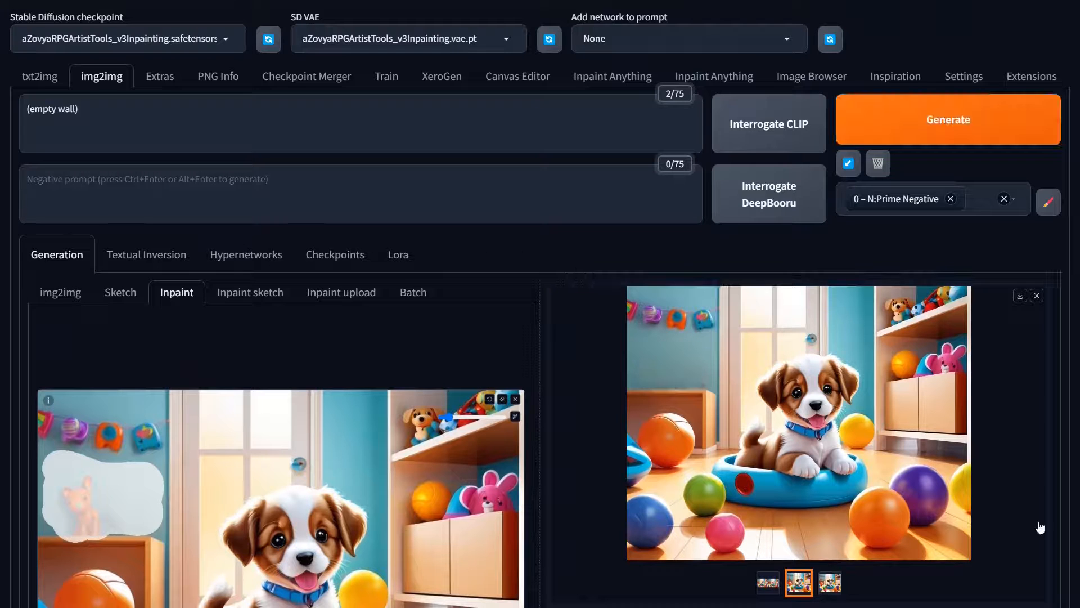
left_click(829, 582)
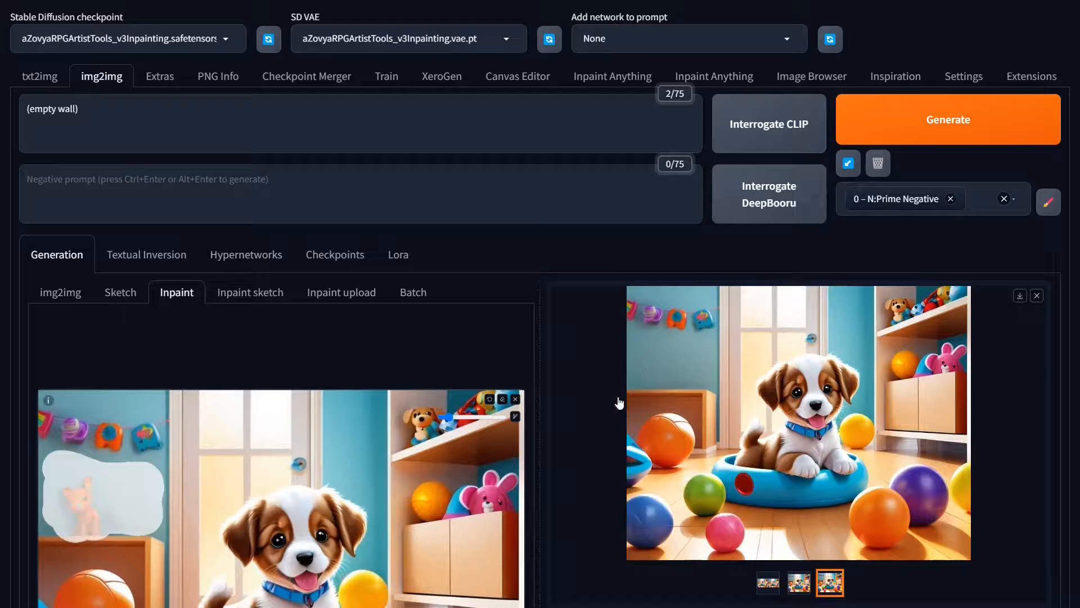
Compare the empty-wall variations at full size, leave the first one selected, and review the mask and inpaint area settings.
left_click(805, 445)
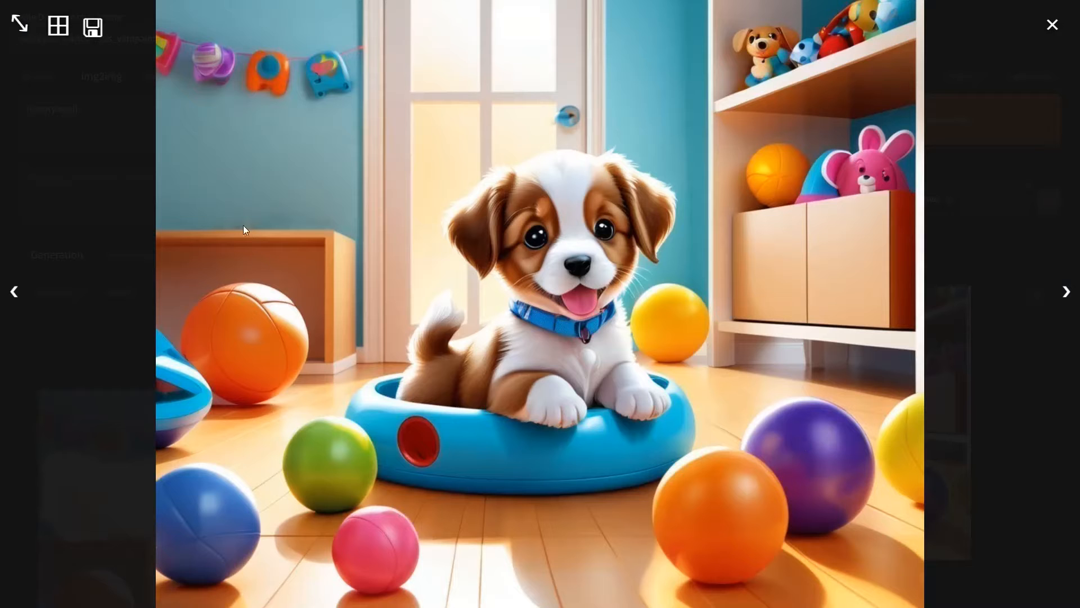
left_click(1066, 293)
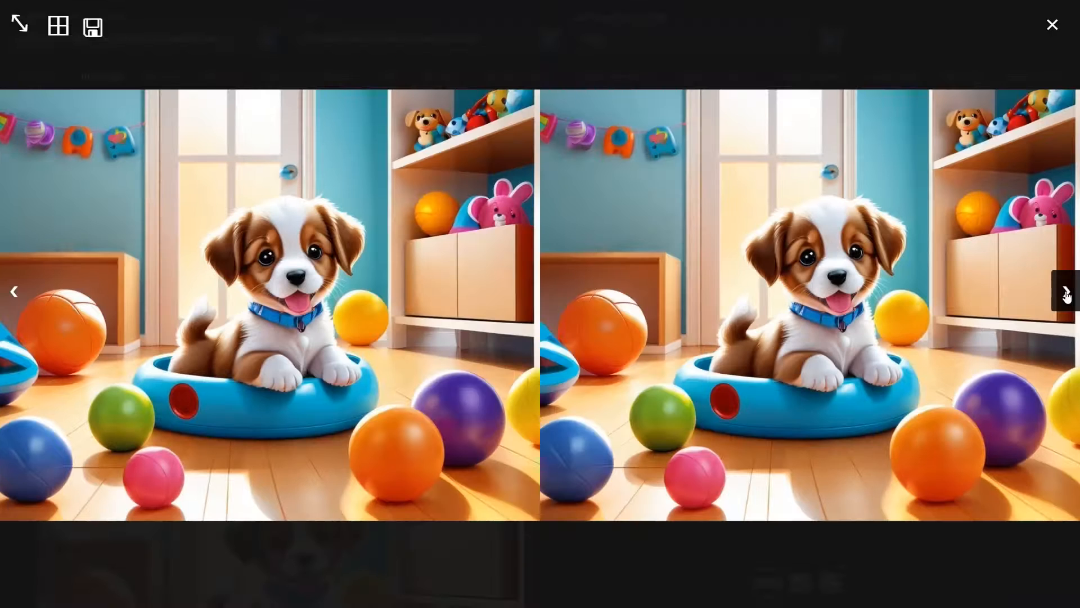
left_click(1066, 293)
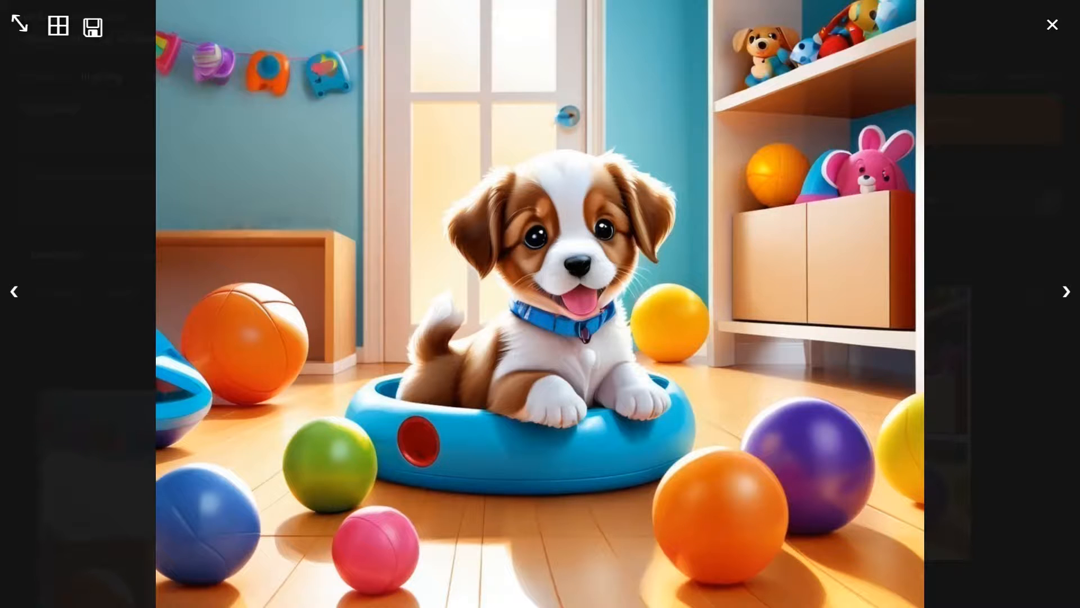
left_click(934, 353)
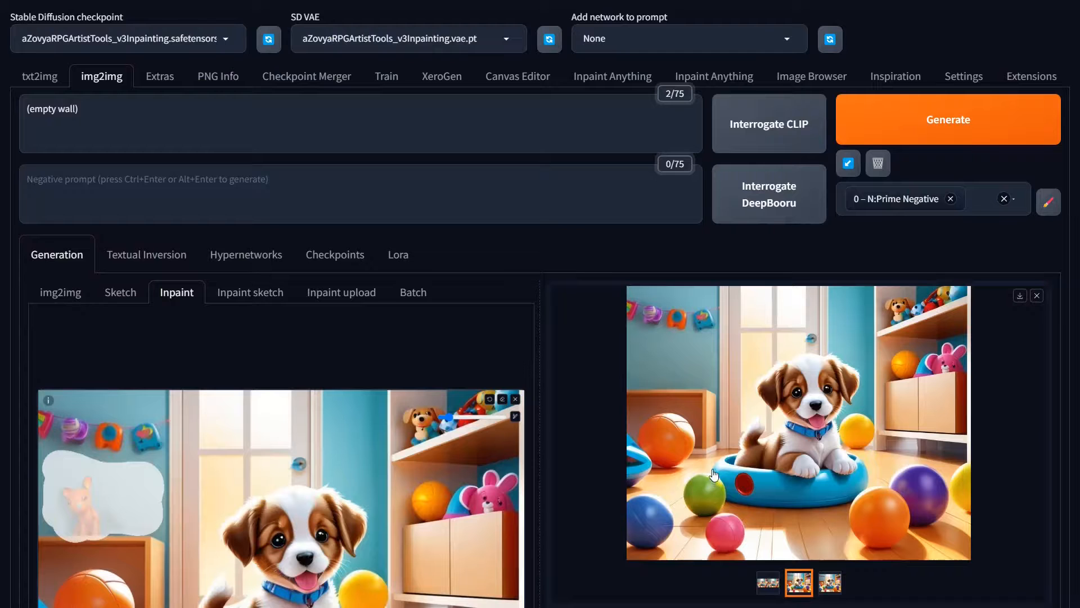
scroll(311, 433, "down", 10)
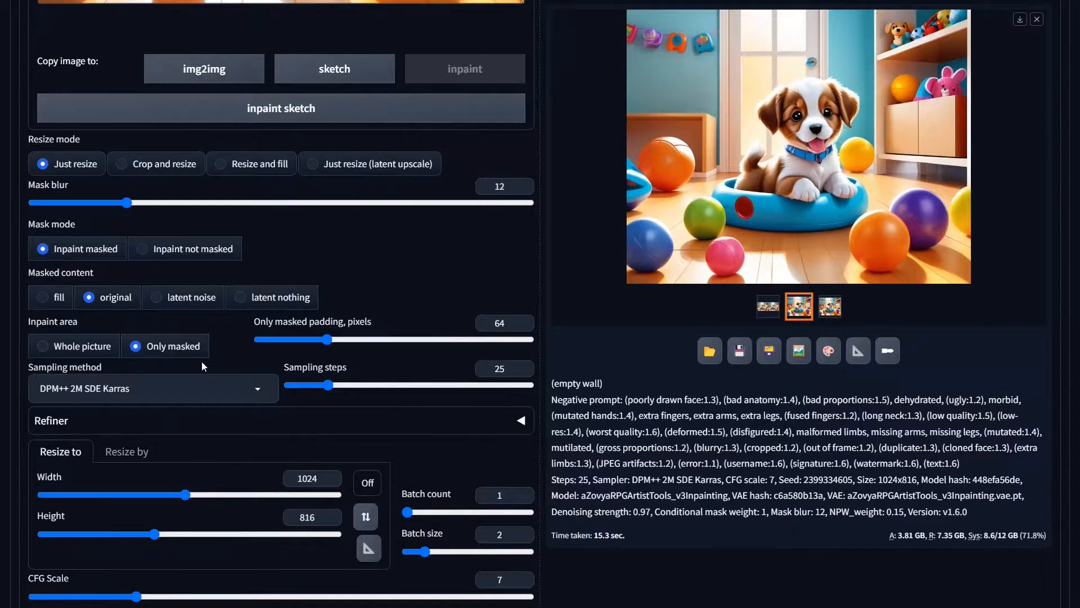
scroll(202, 366, "up", 9)
scroll(71, 83, "up", 5)
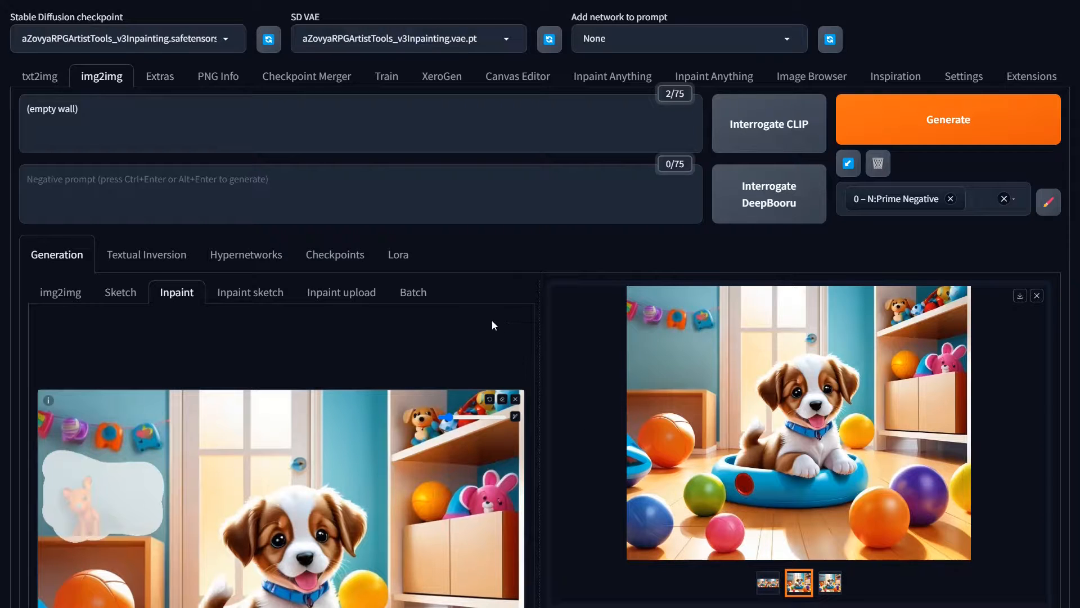
Look through the Inpaint Anything extension's segmentation, mask and inpainting options, and return to the img2img inpainting workspace.
left_click(707, 76)
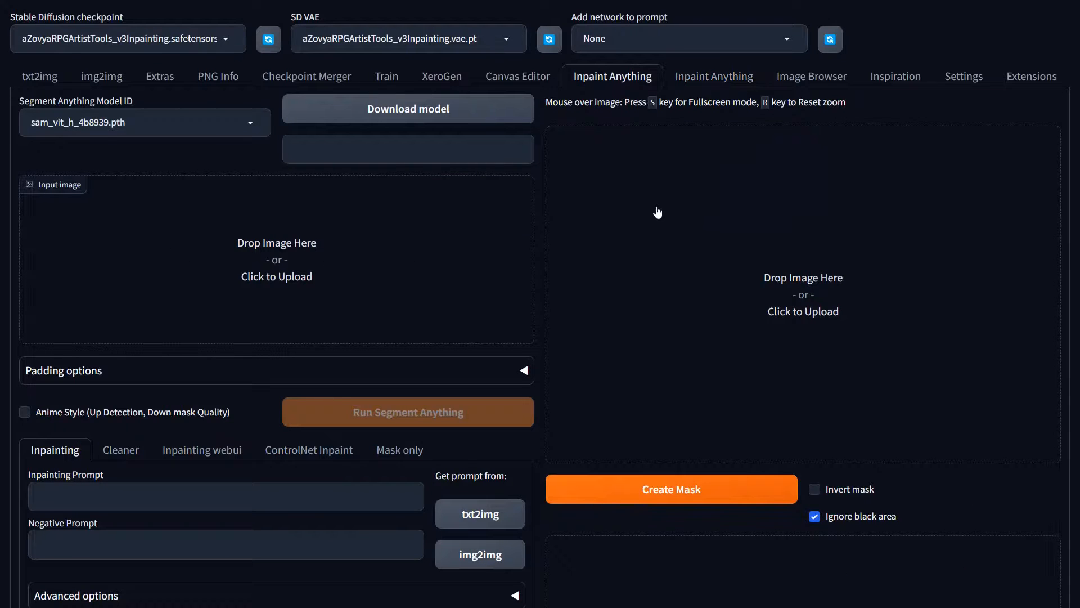
scroll(471, 337, "down", 10)
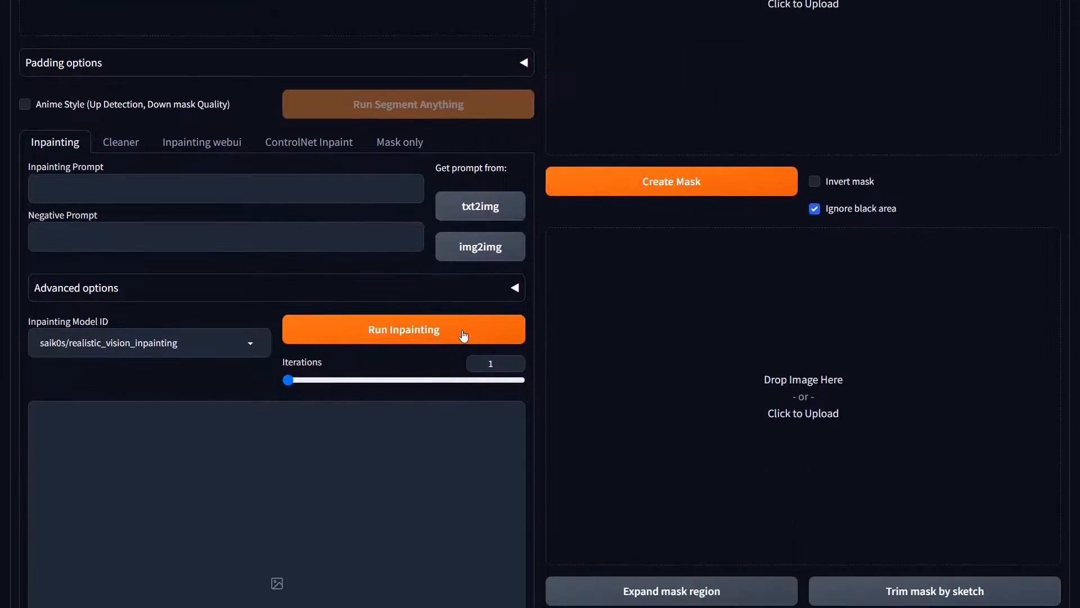
scroll(463, 337, "down", 5)
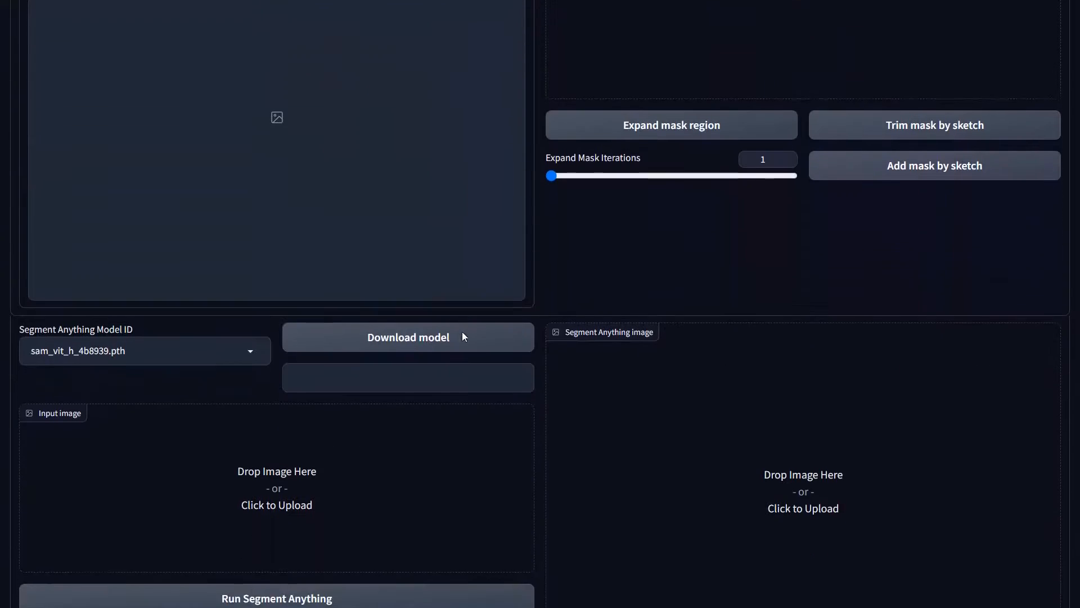
scroll(463, 337, "up", 15)
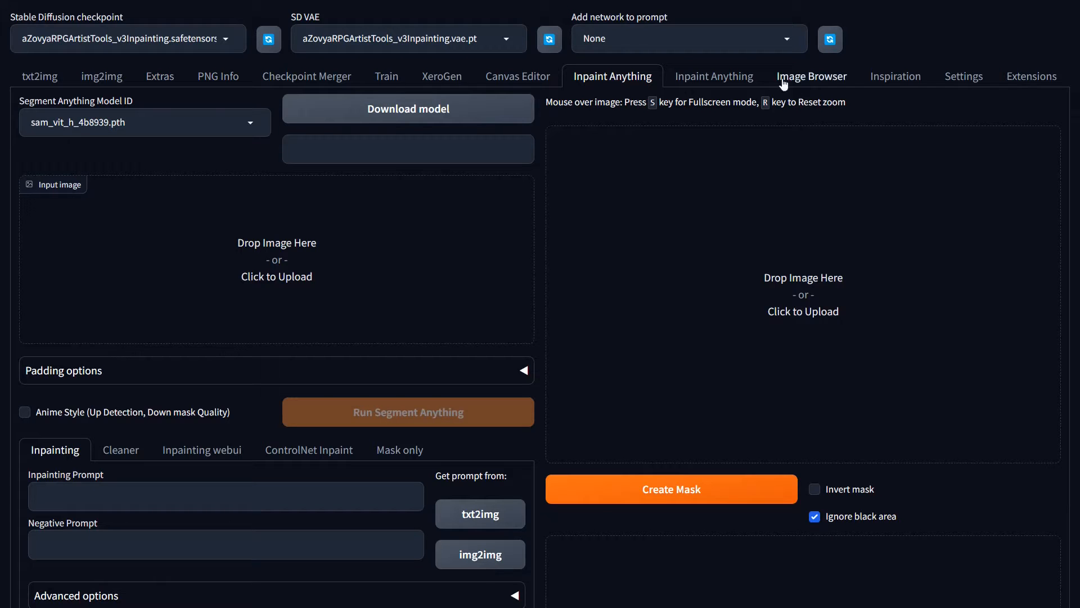
left_click(107, 80)
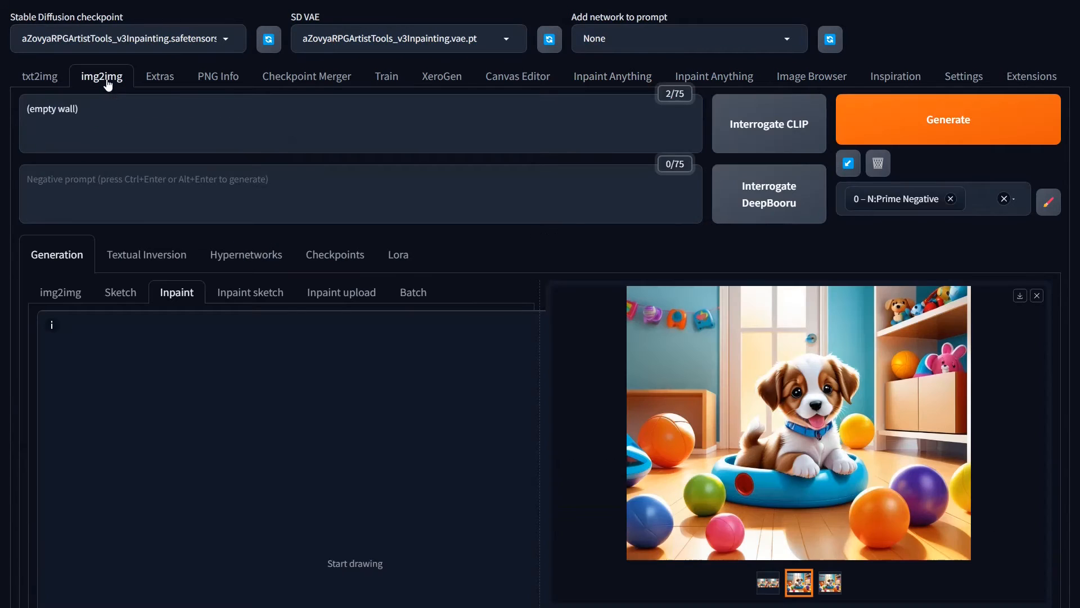